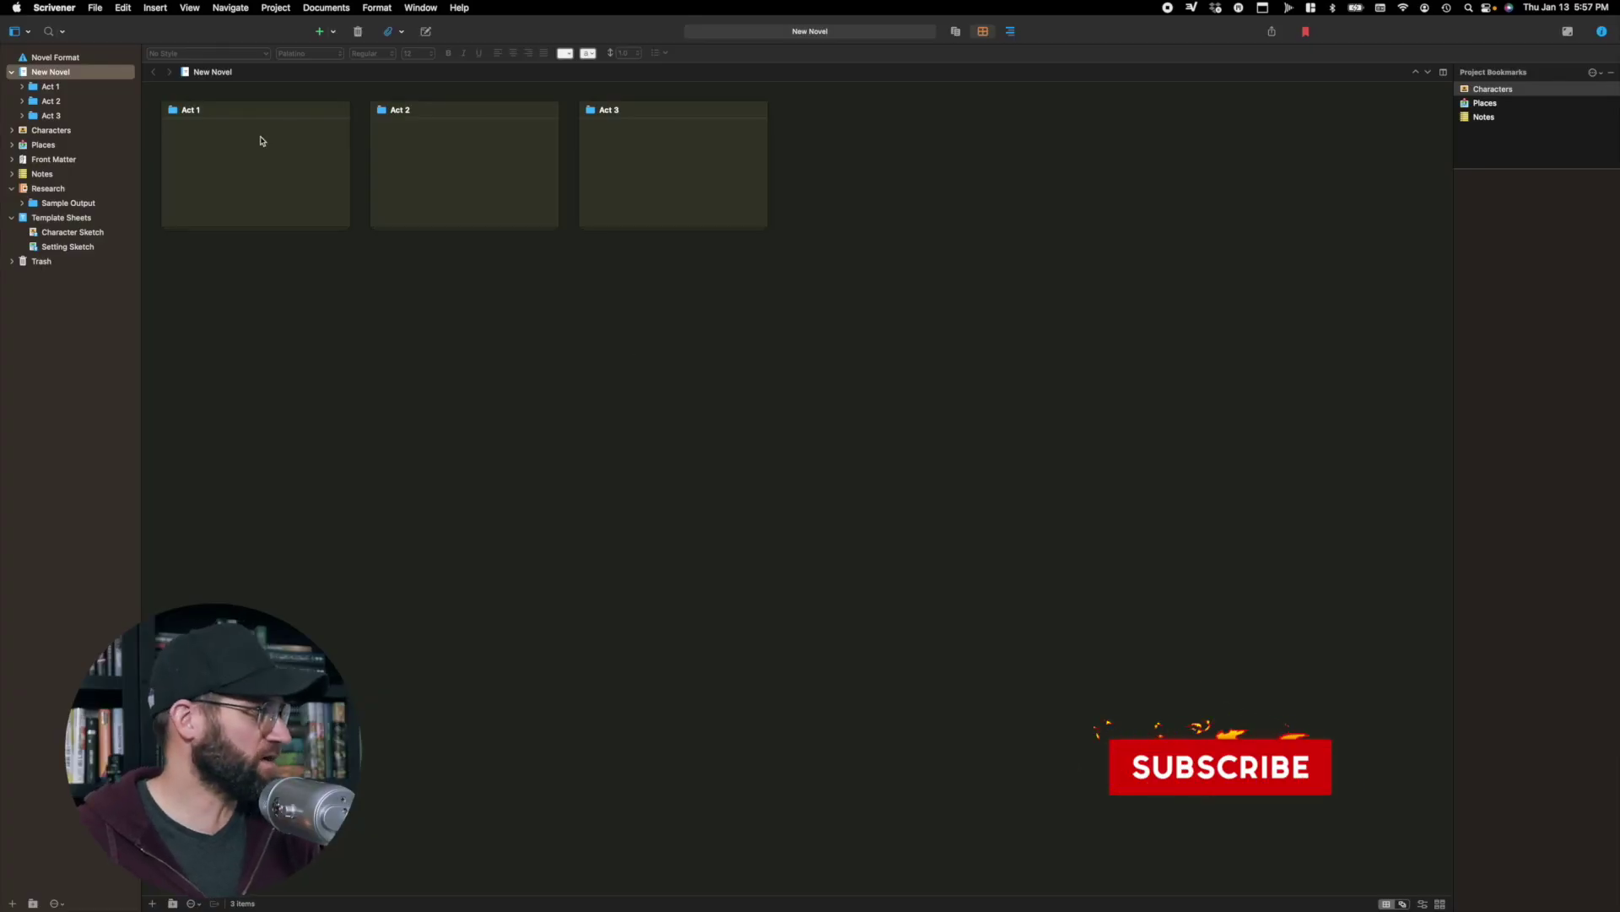
Step: Glance at the File menu, then expand and collapse Act 1 and its first Chapter in the binder
{"action": "left_click", "coordinate": [95, 7]}
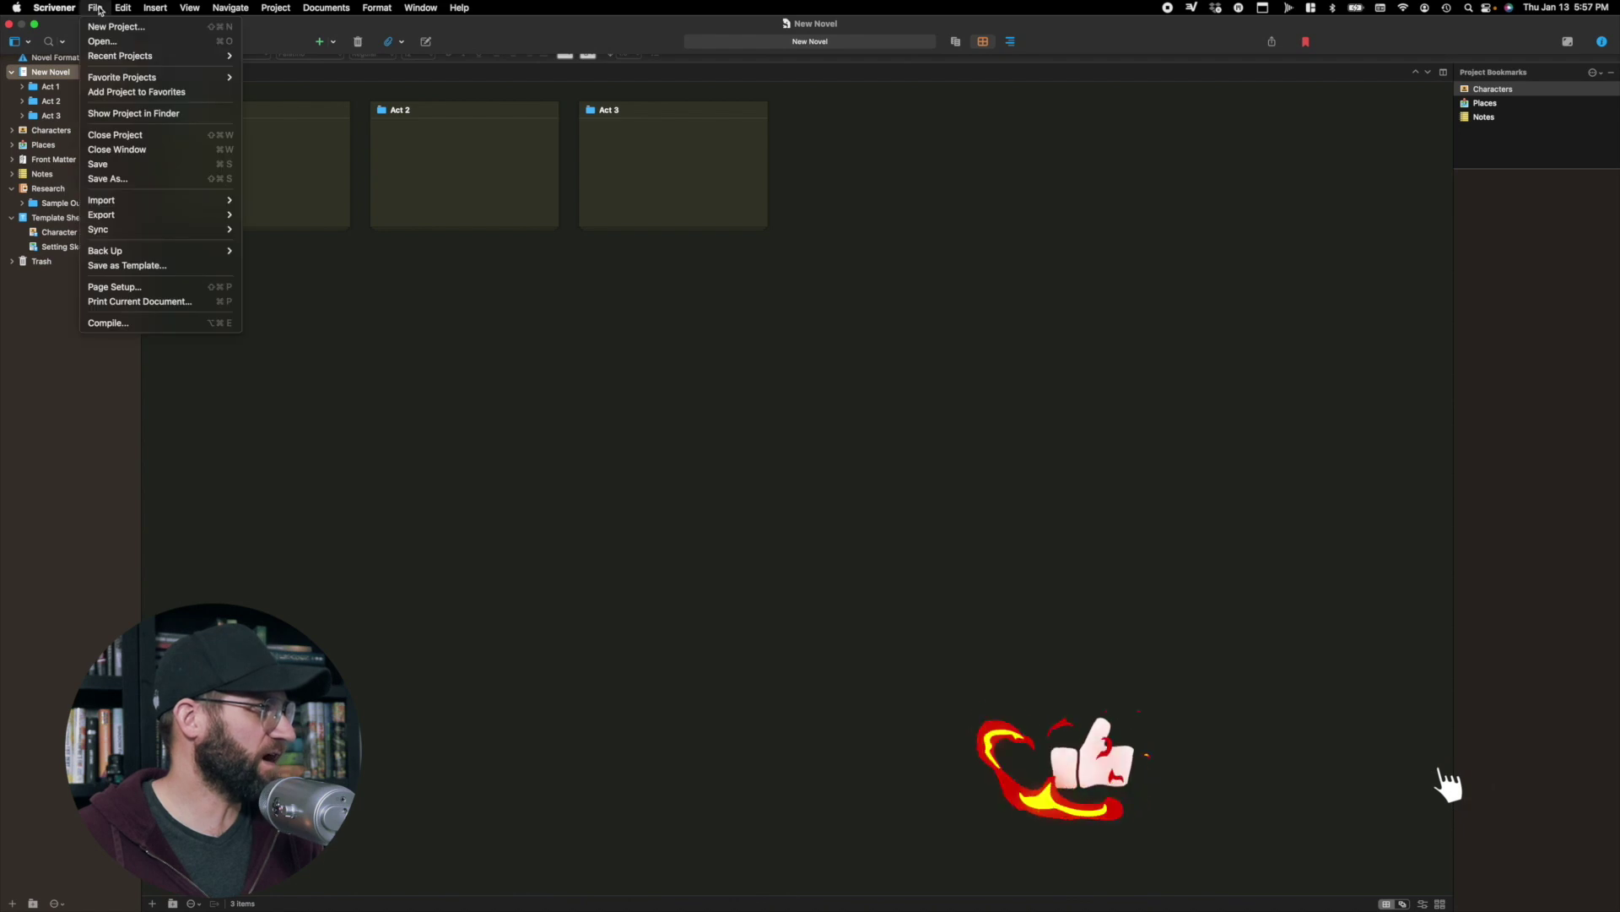
{"action": "left_click", "coordinate": [378, 357]}
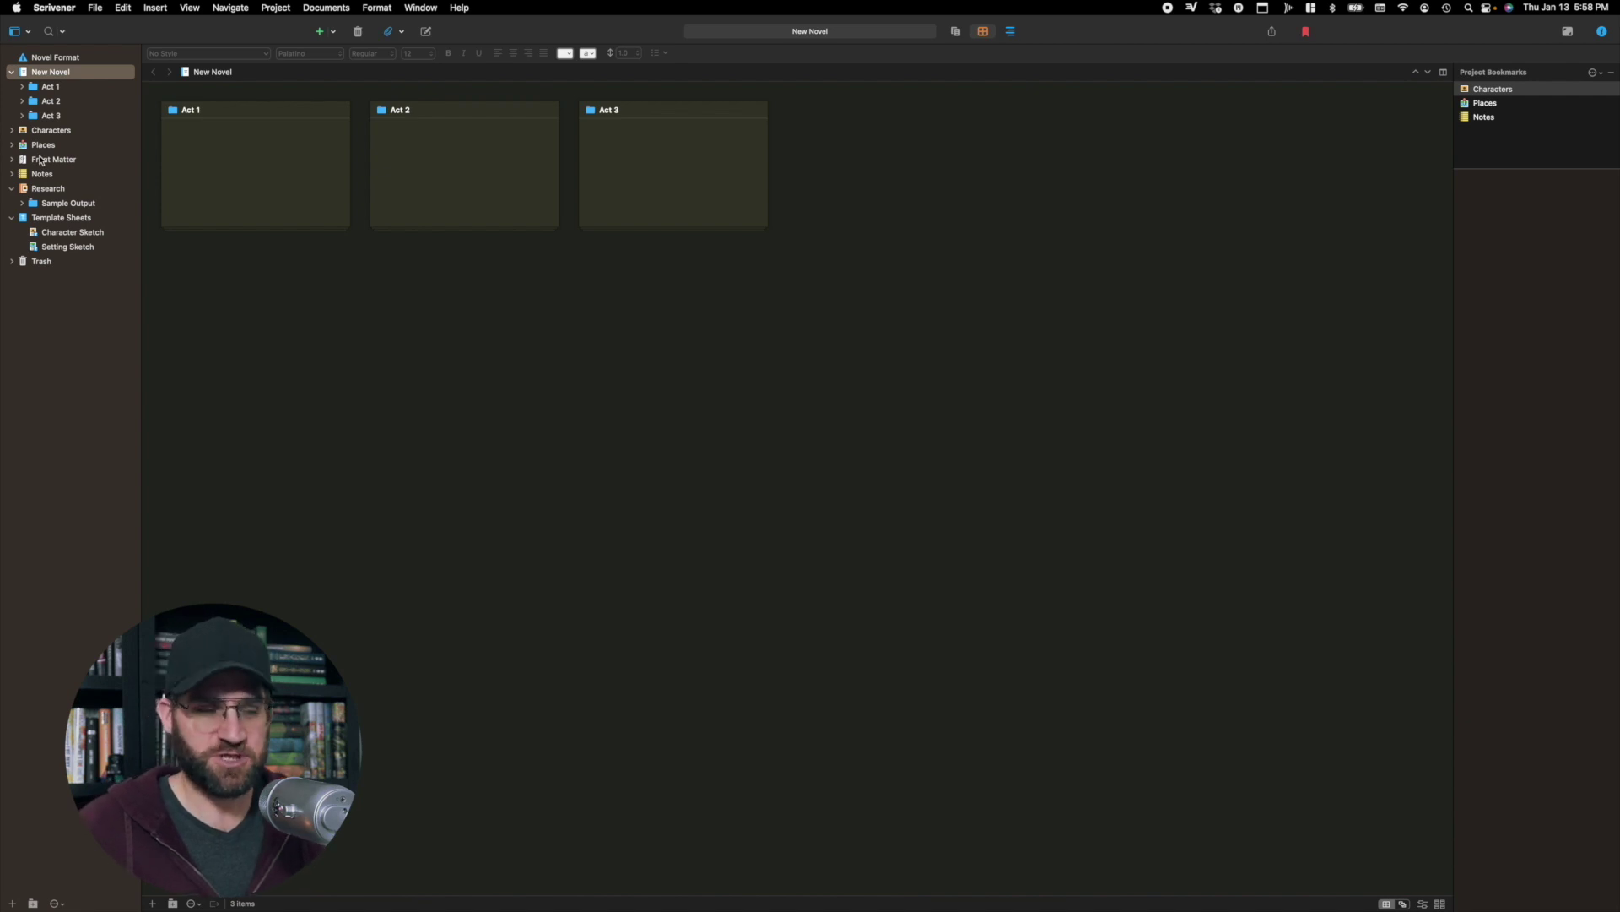
{"action": "left_click", "coordinate": [21, 86]}
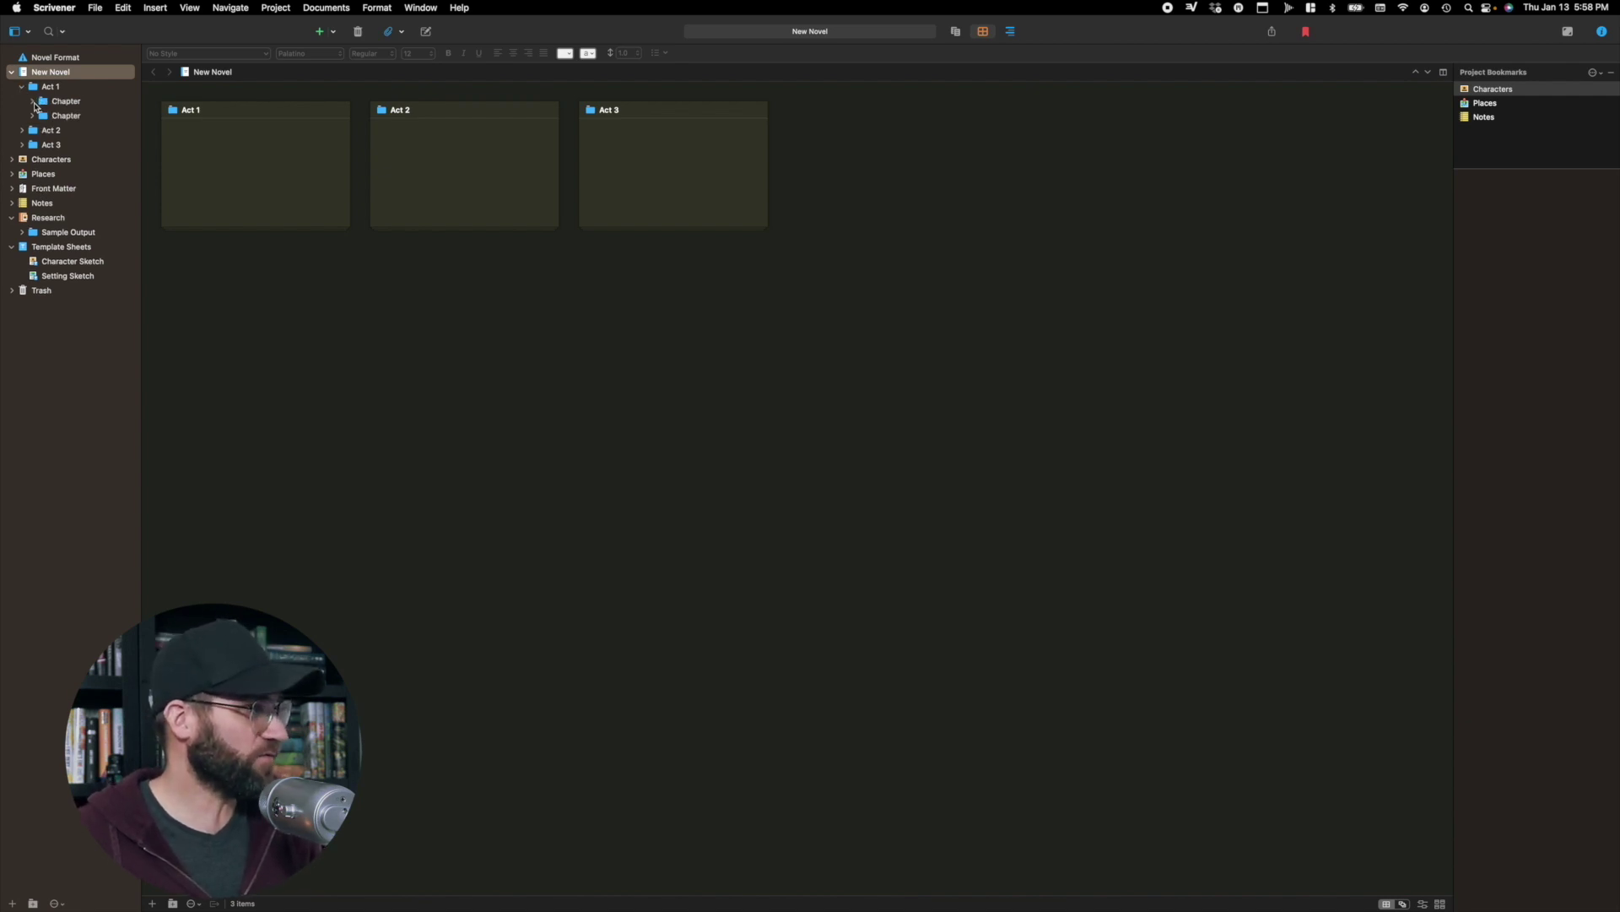
{"action": "left_click", "coordinate": [33, 101]}
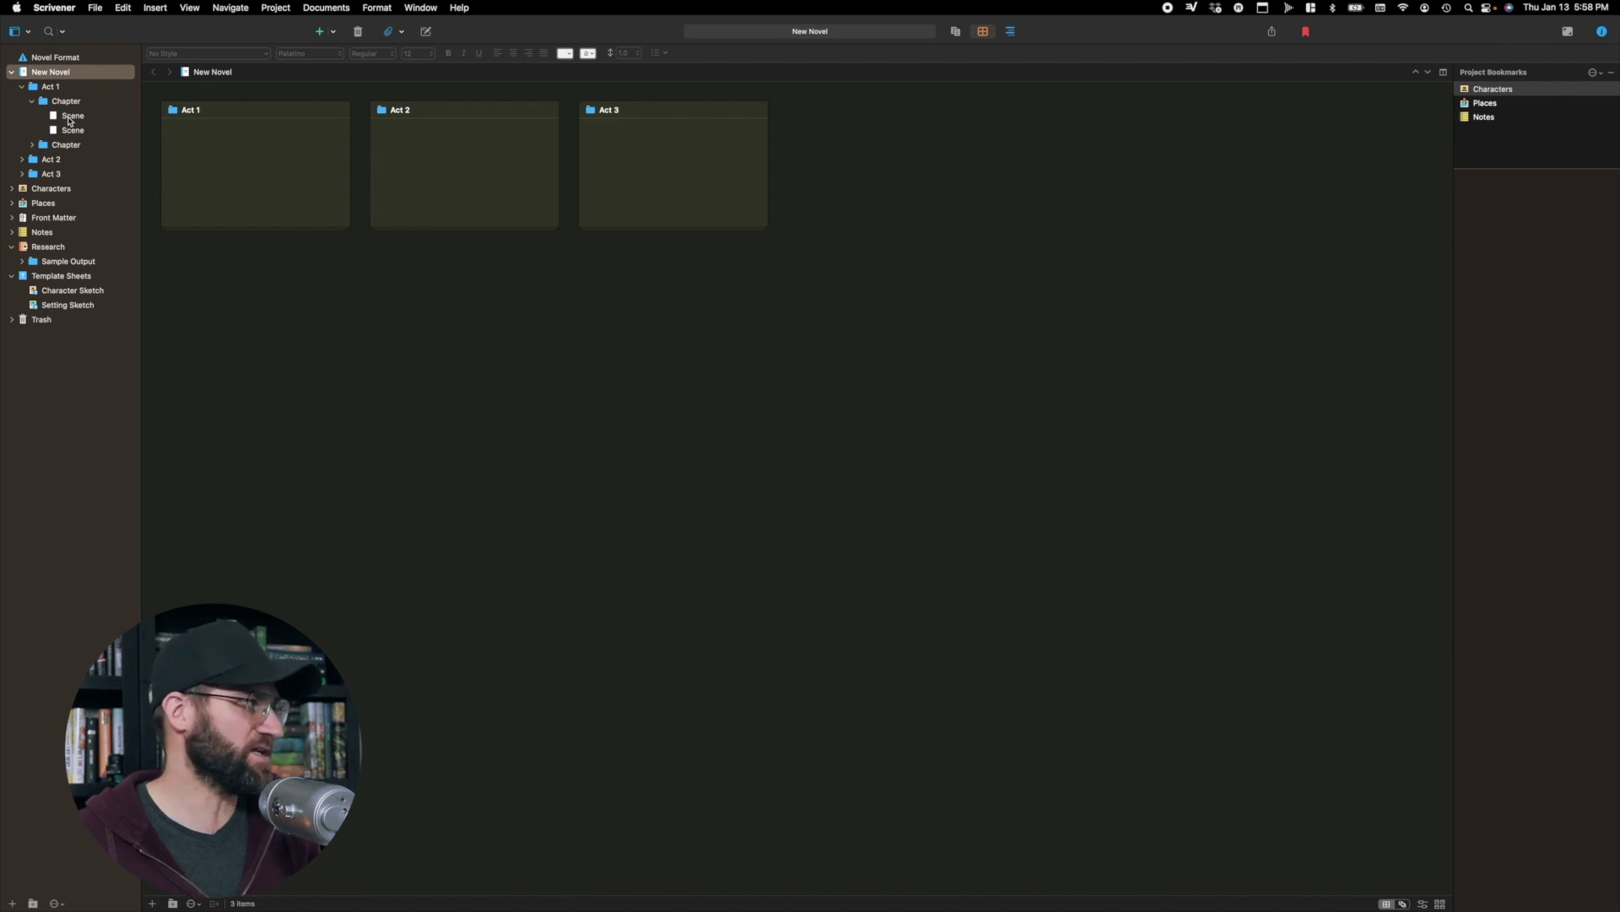
{"action": "left_click", "coordinate": [32, 100]}
{"action": "left_click", "coordinate": [22, 87]}
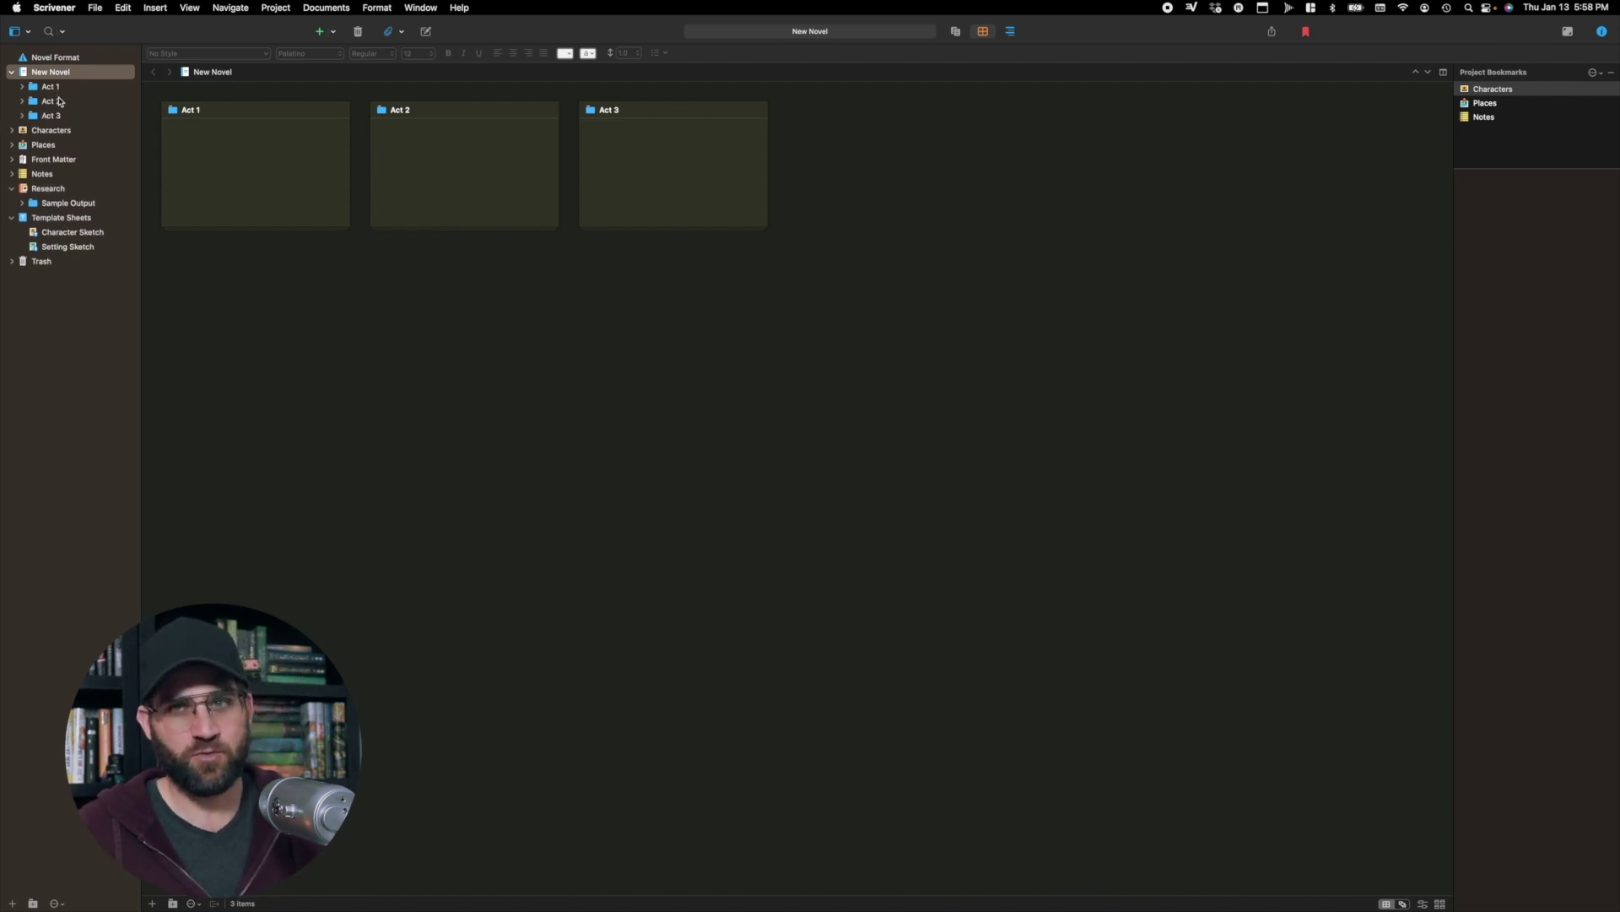
Step: Re-expand Act 1 to view the first Chapter's scenes, then collapse the draft and select Characters
{"action": "left_click", "coordinate": [22, 87]}
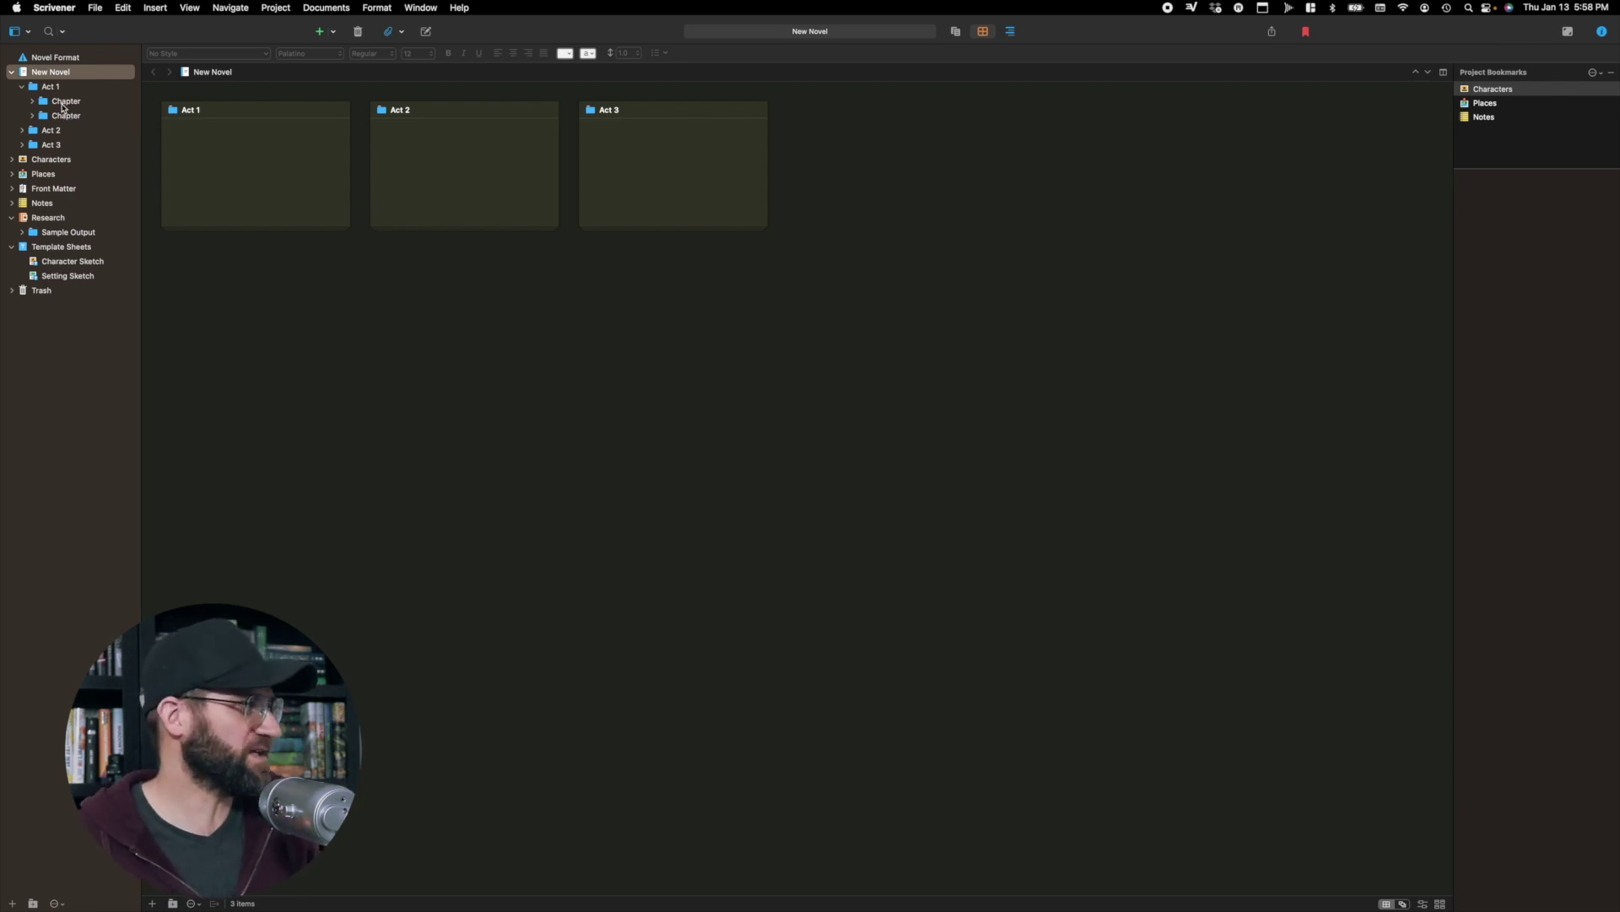
{"action": "left_click", "coordinate": [32, 101]}
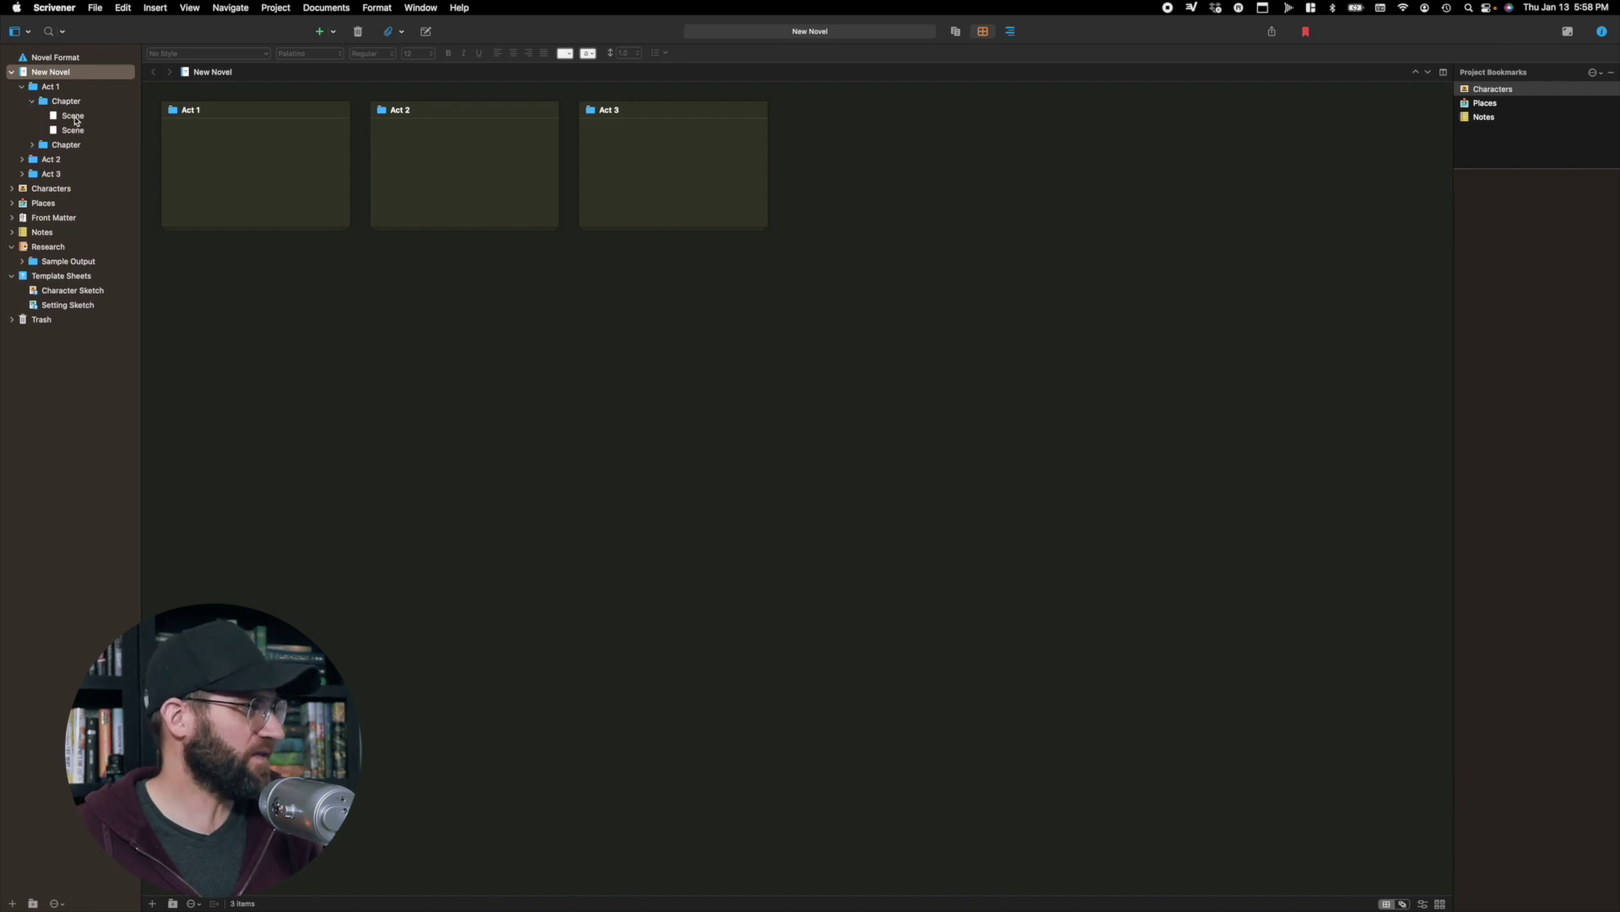
{"action": "left_click", "coordinate": [76, 119]}
{"action": "left_click", "coordinate": [76, 134]}
{"action": "left_click", "coordinate": [76, 118]}
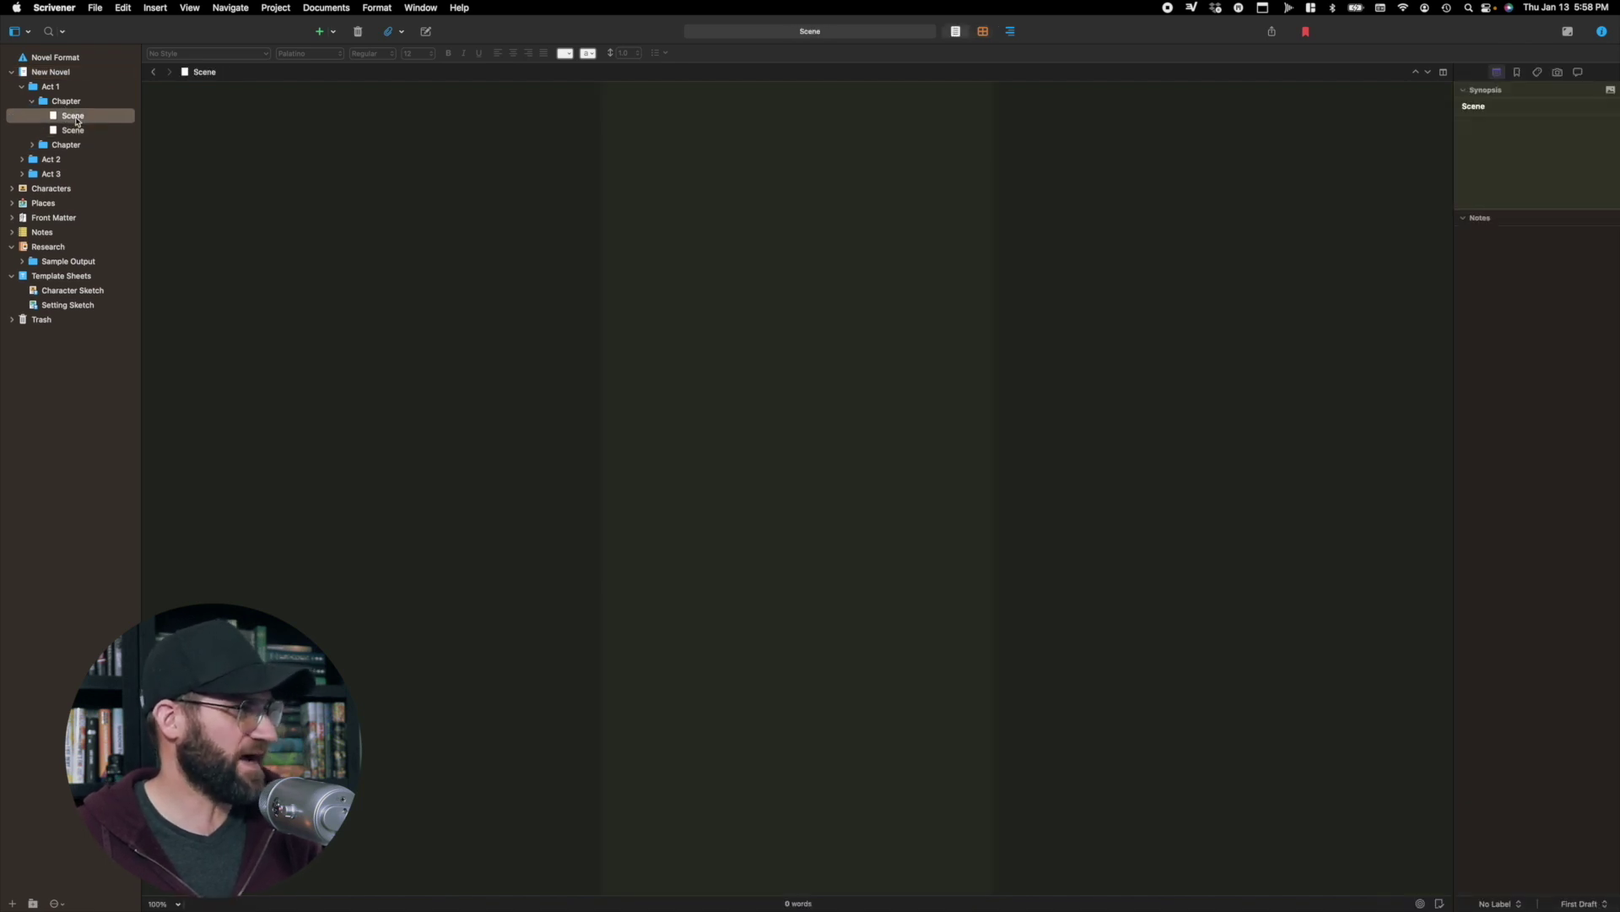
{"action": "left_click", "coordinate": [21, 86]}
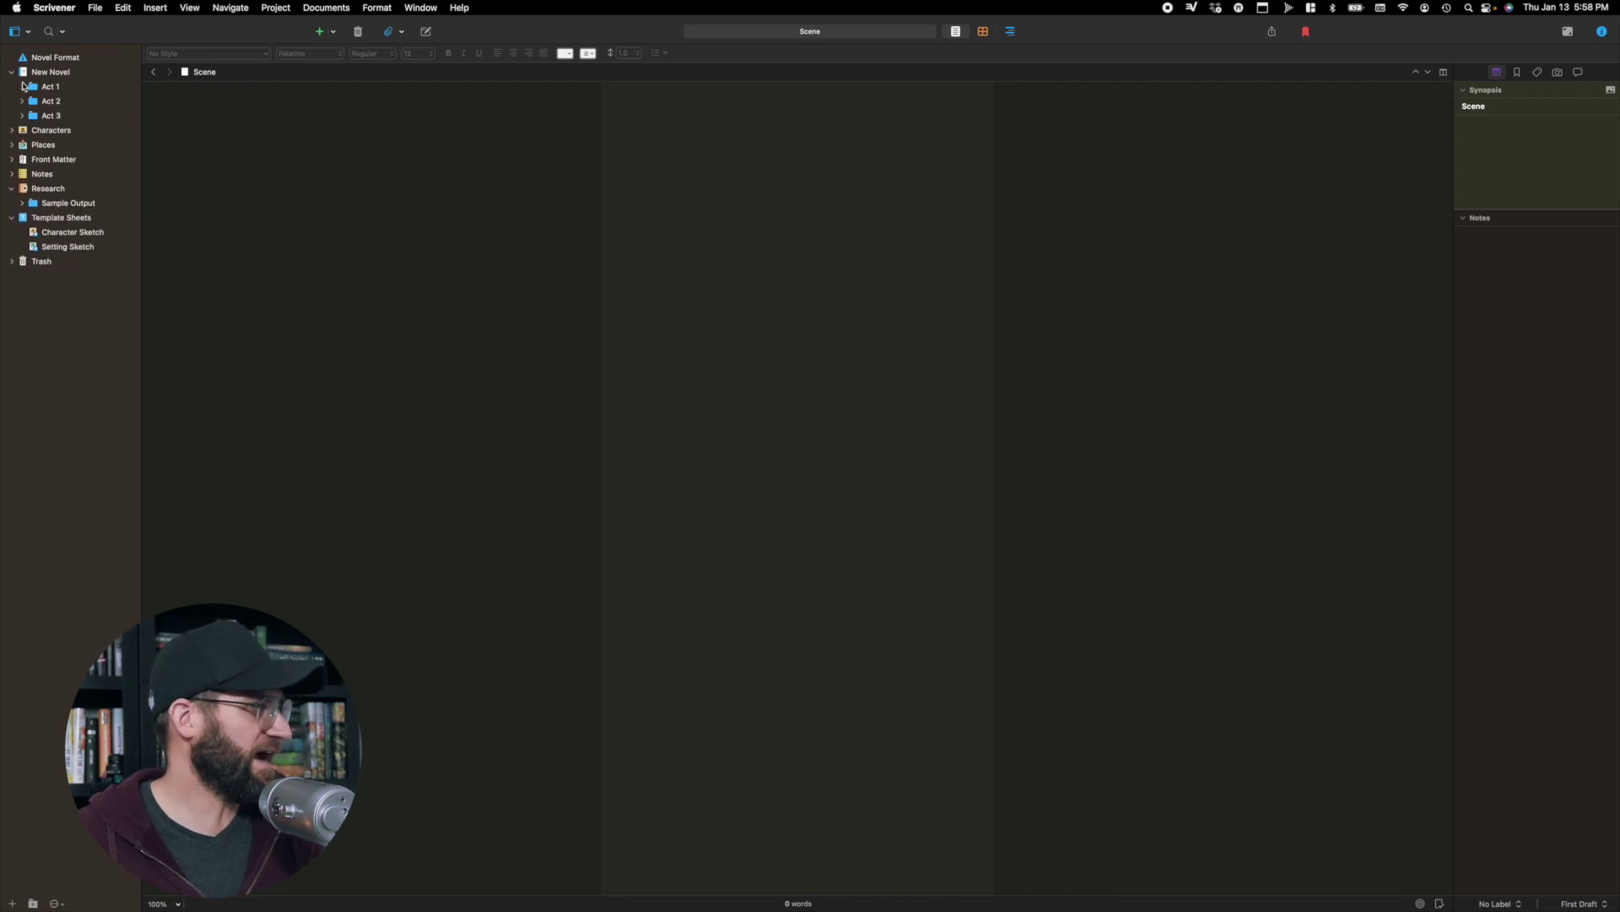
{"action": "left_click", "coordinate": [11, 72]}
{"action": "left_click", "coordinate": [48, 88]}
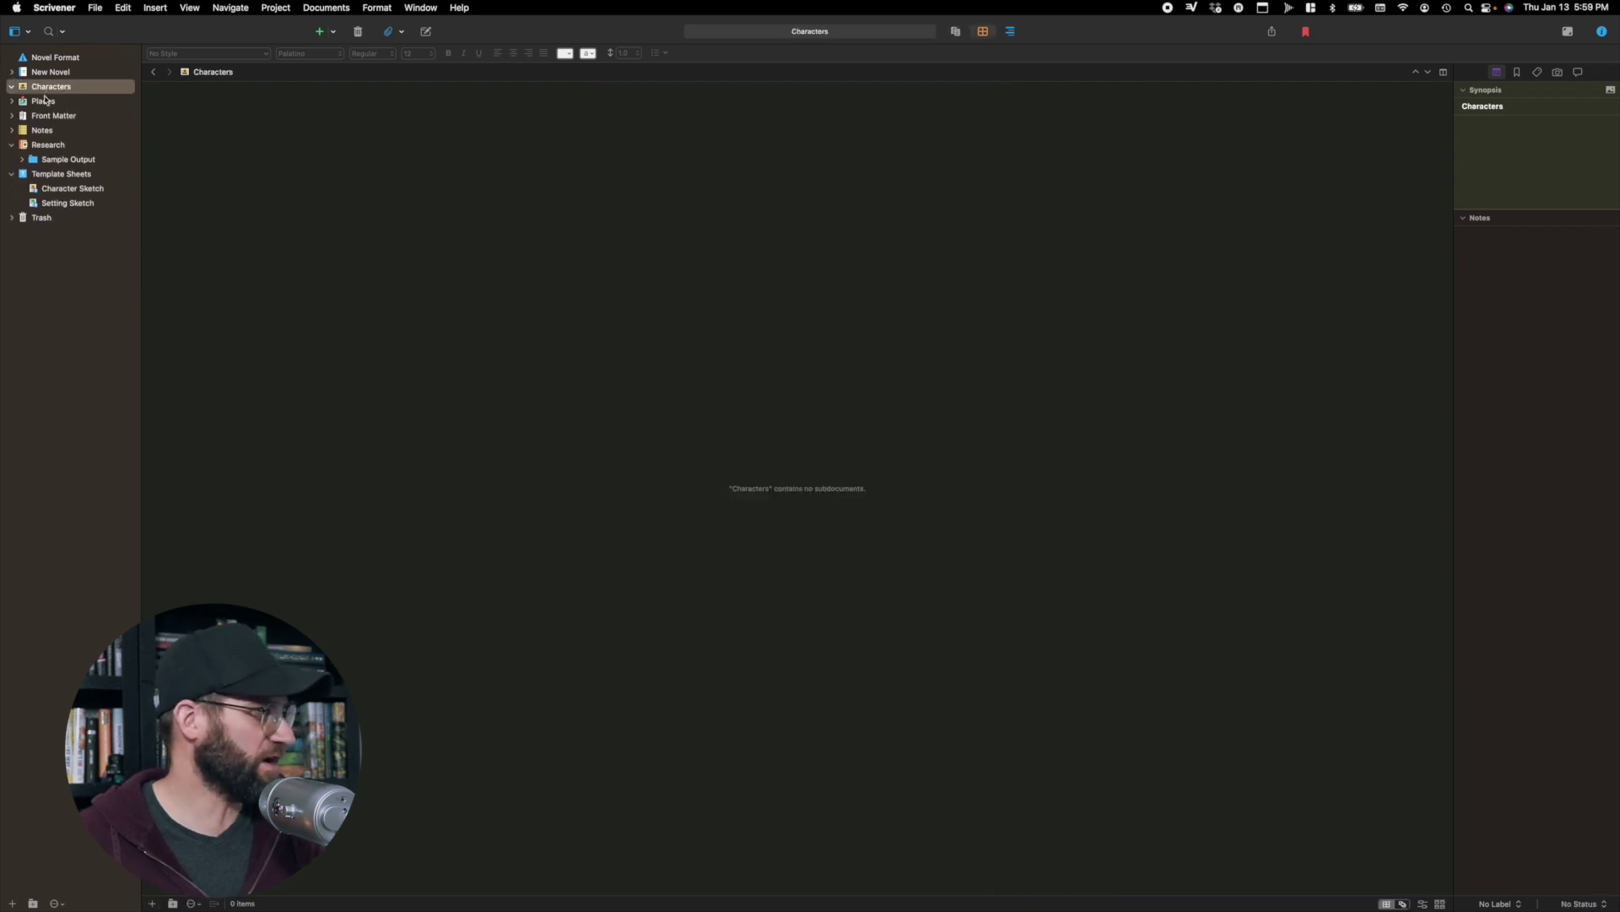
Step: Browse the Places, Front Matter, Characters and Places folders in the binder
{"action": "left_click", "coordinate": [45, 102]}
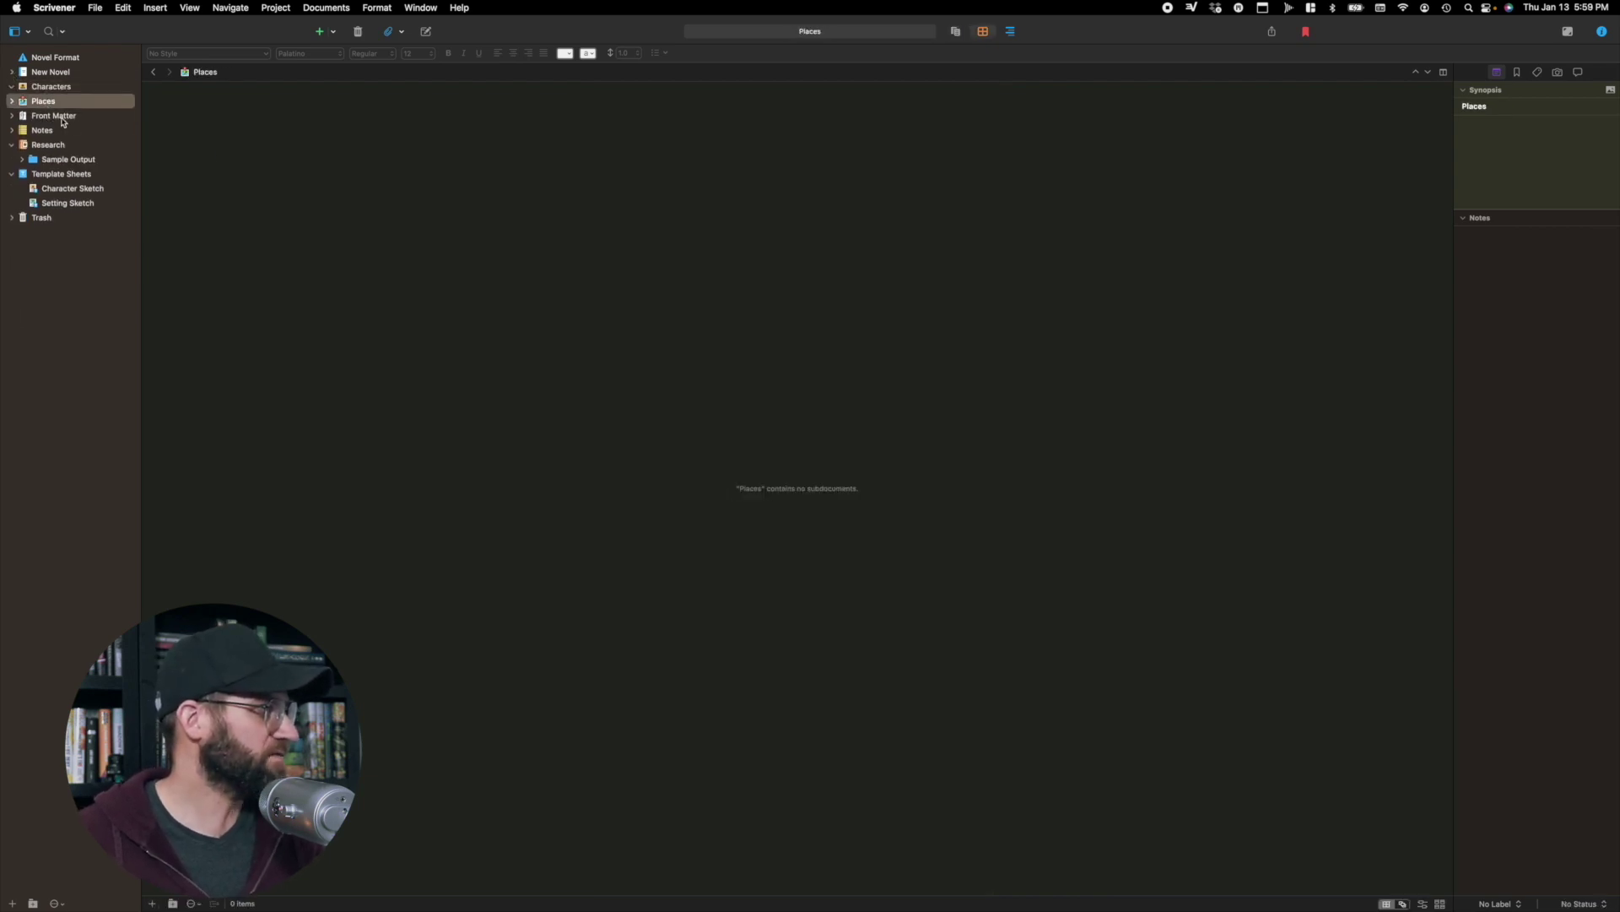
{"action": "left_click", "coordinate": [66, 117]}
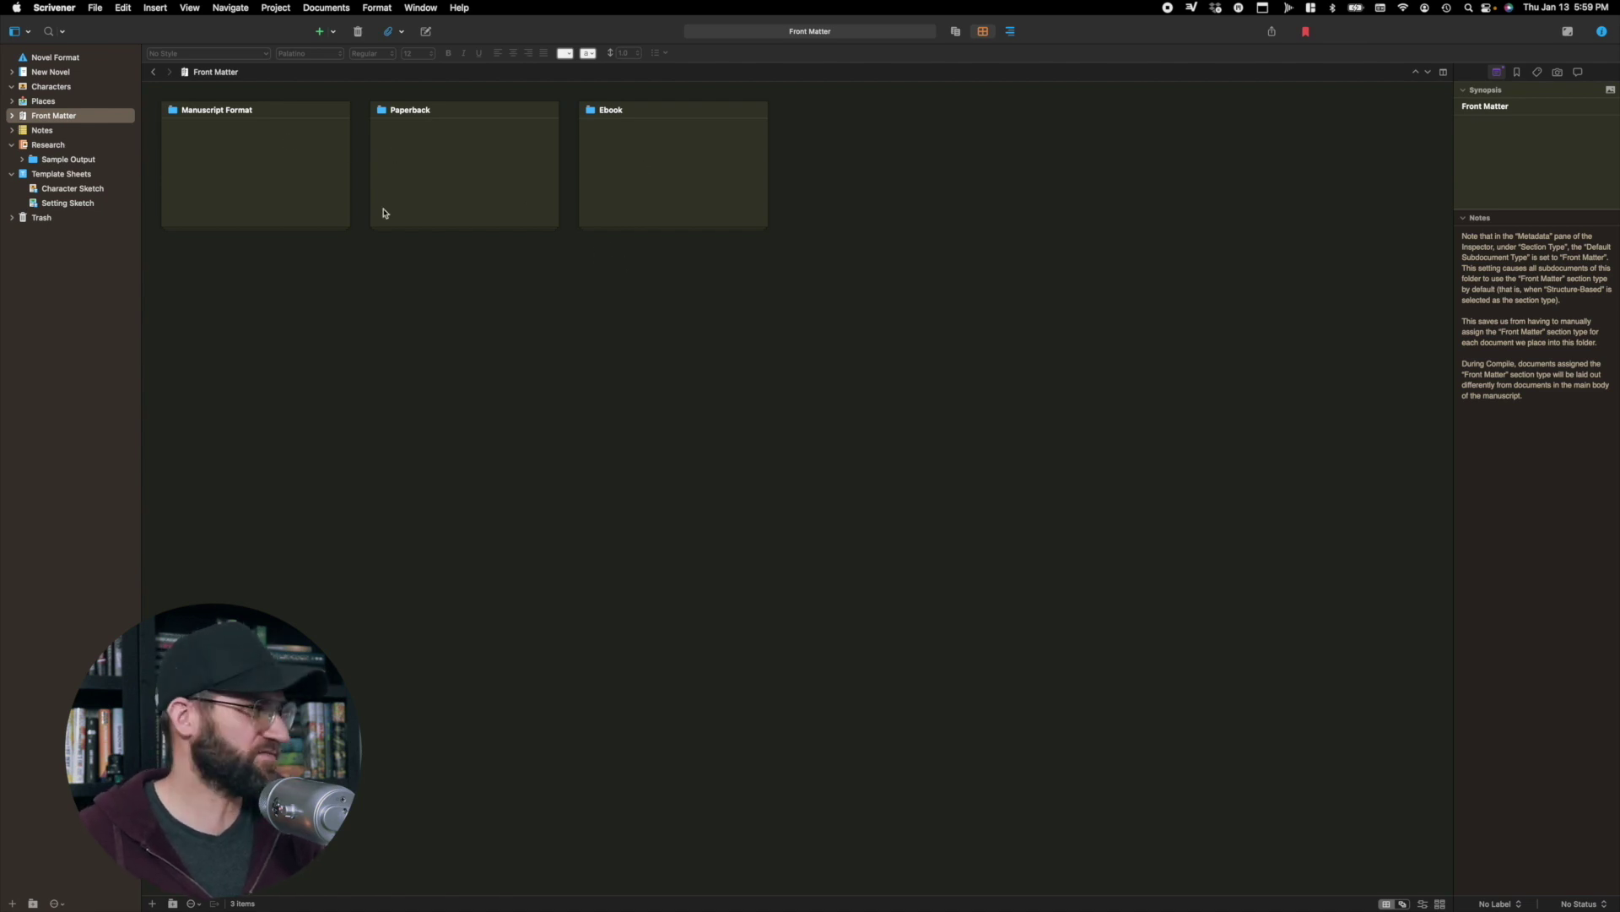
{"action": "left_click", "coordinate": [45, 87]}
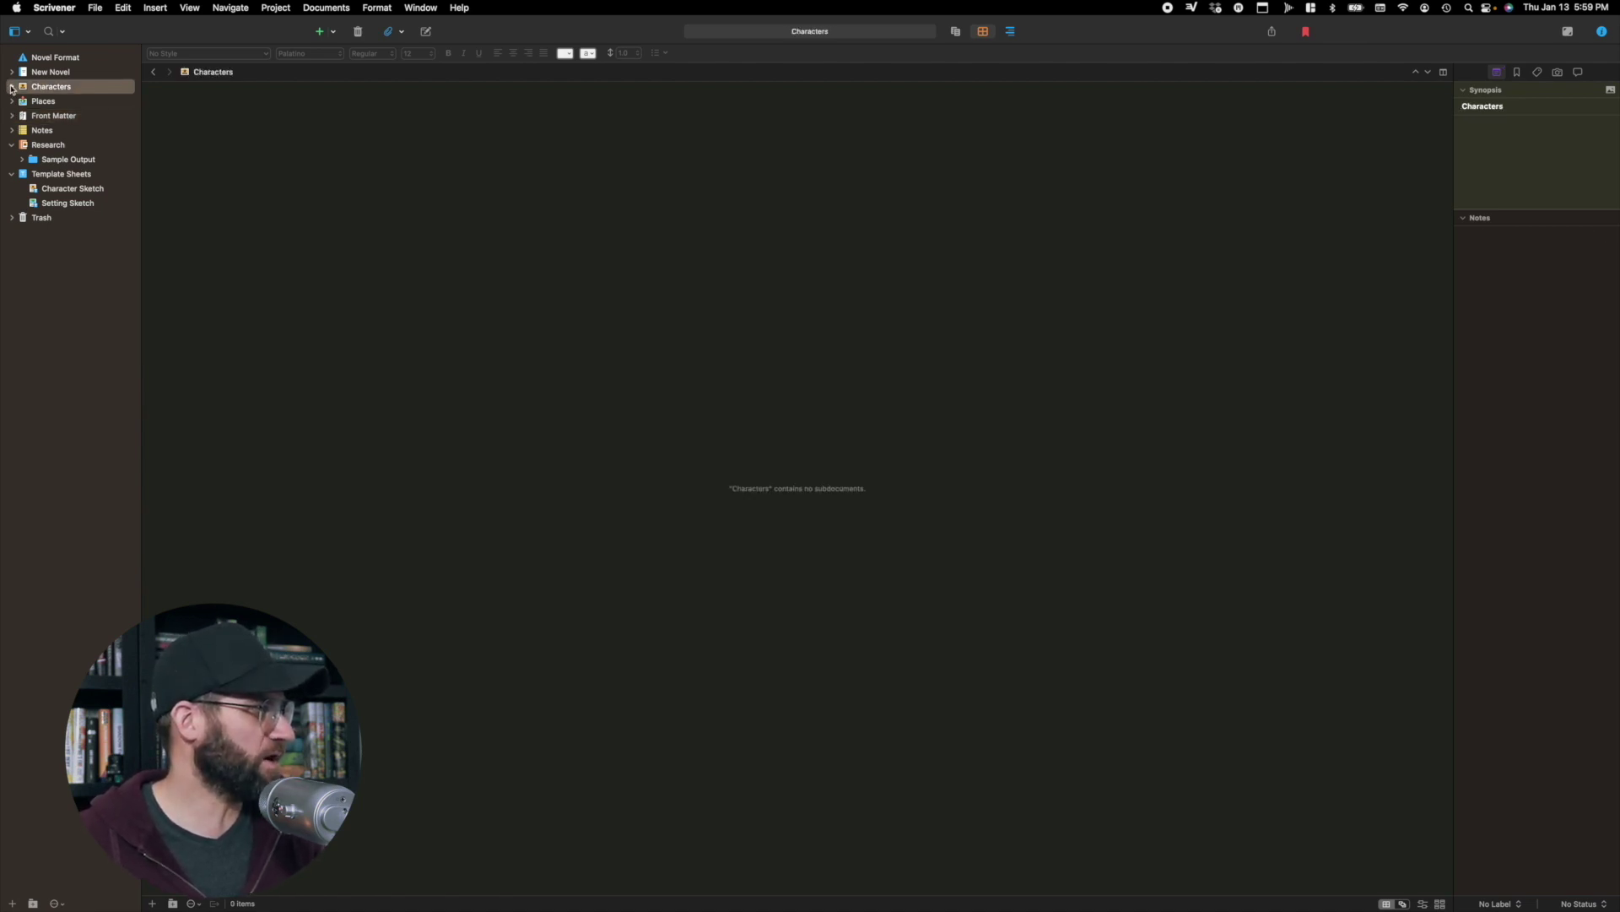
{"action": "left_click", "coordinate": [36, 102]}
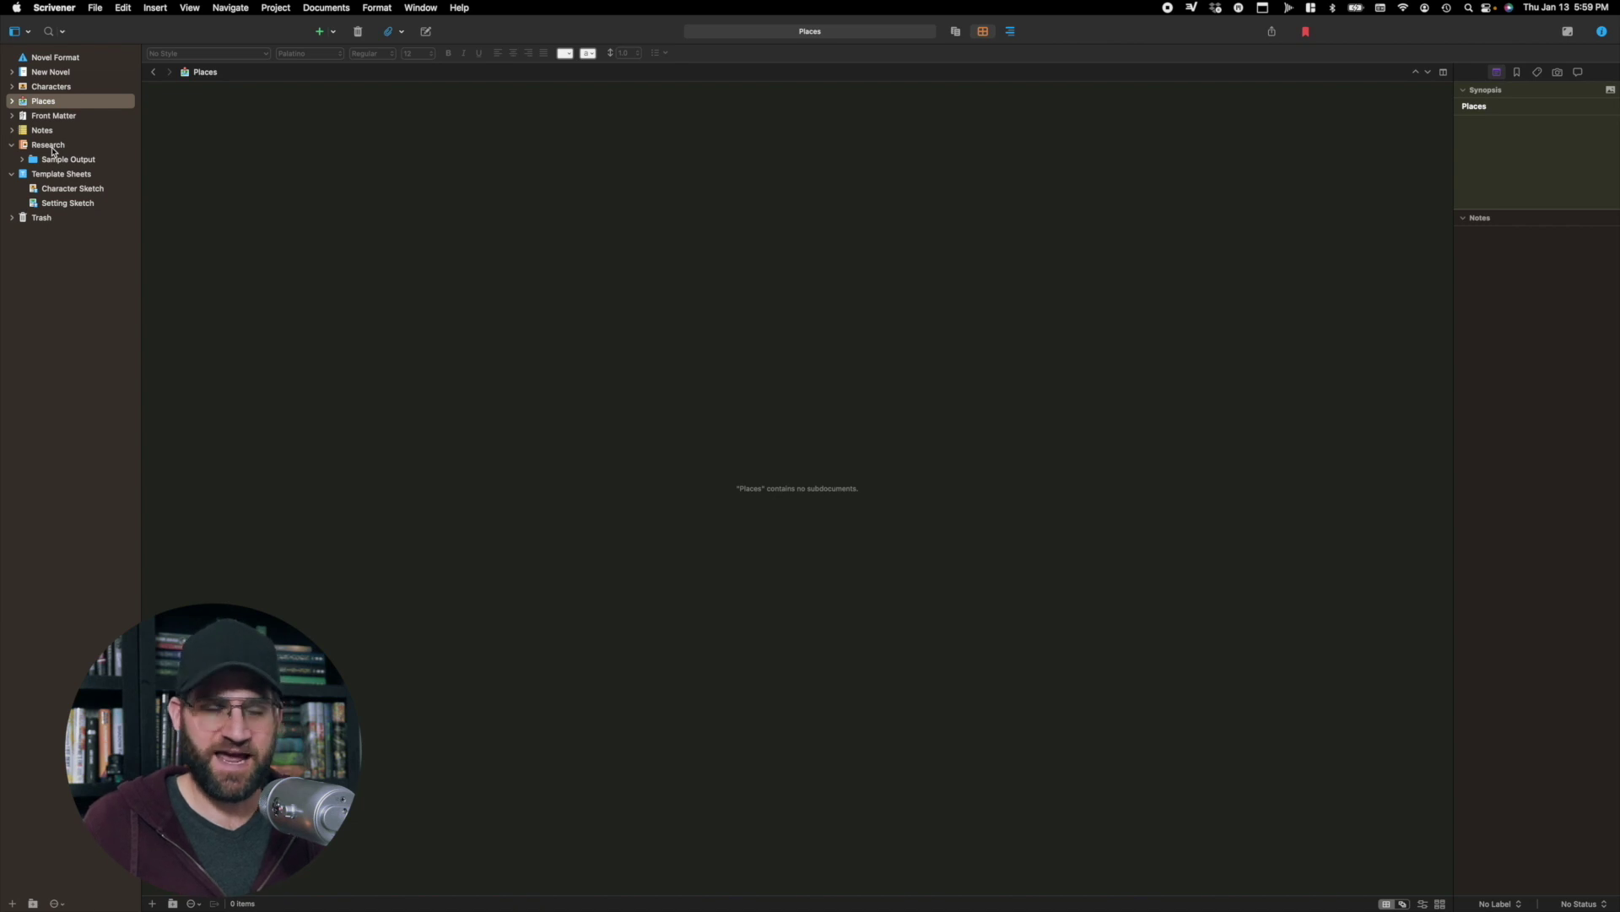
Step: Collapse Research and open the Character Sketch template under Template Sheets
{"action": "left_click", "coordinate": [12, 145]}
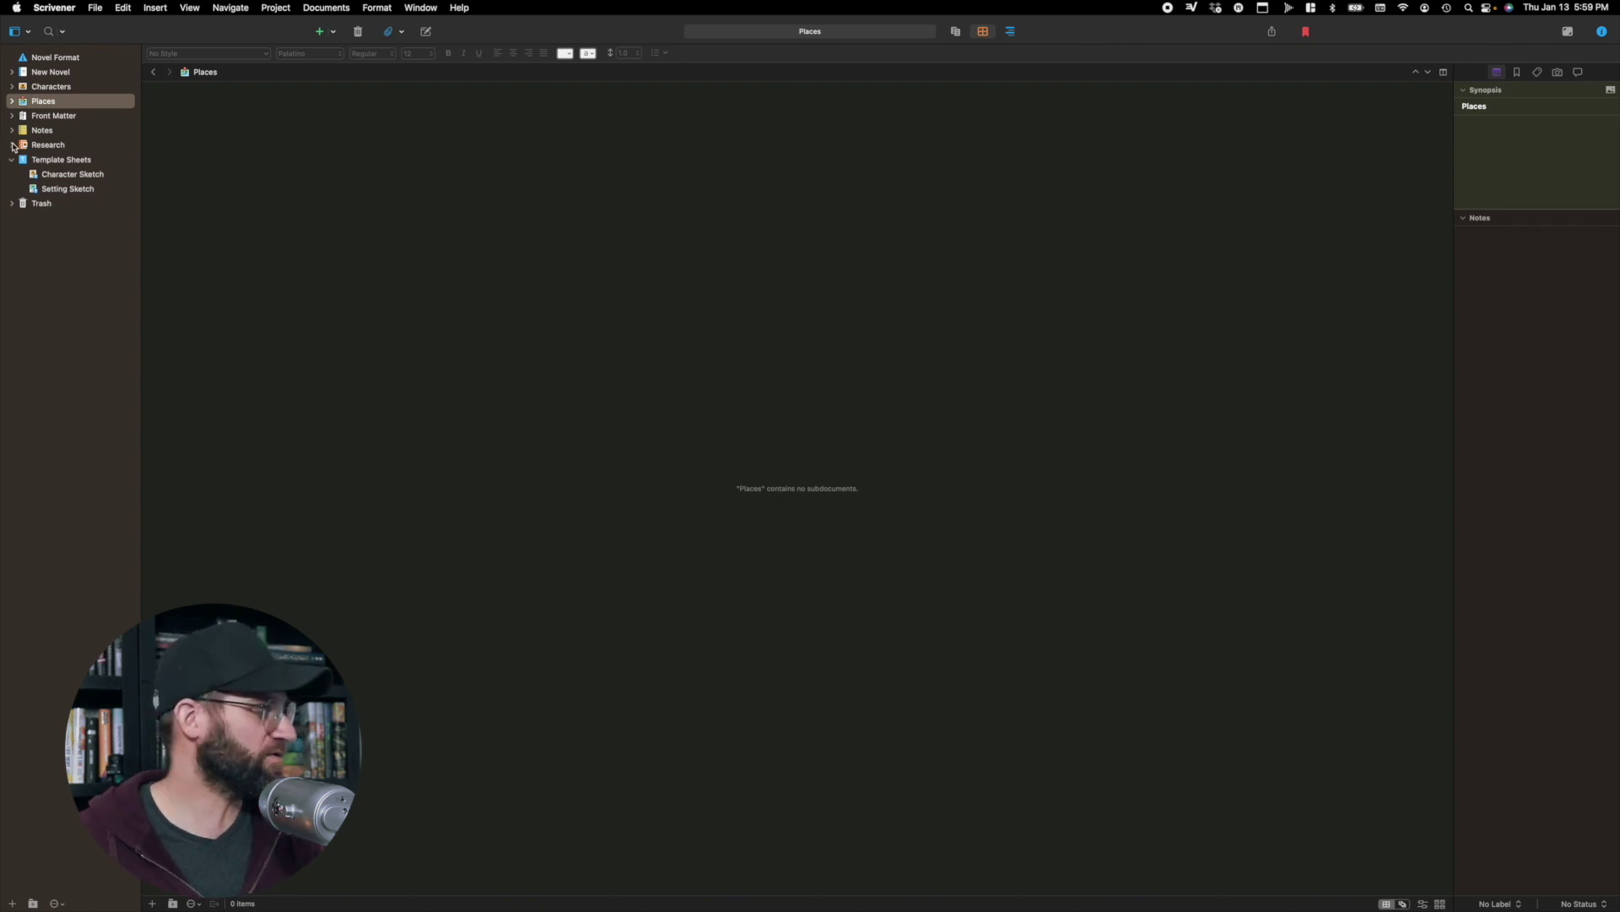
{"action": "left_click", "coordinate": [56, 161]}
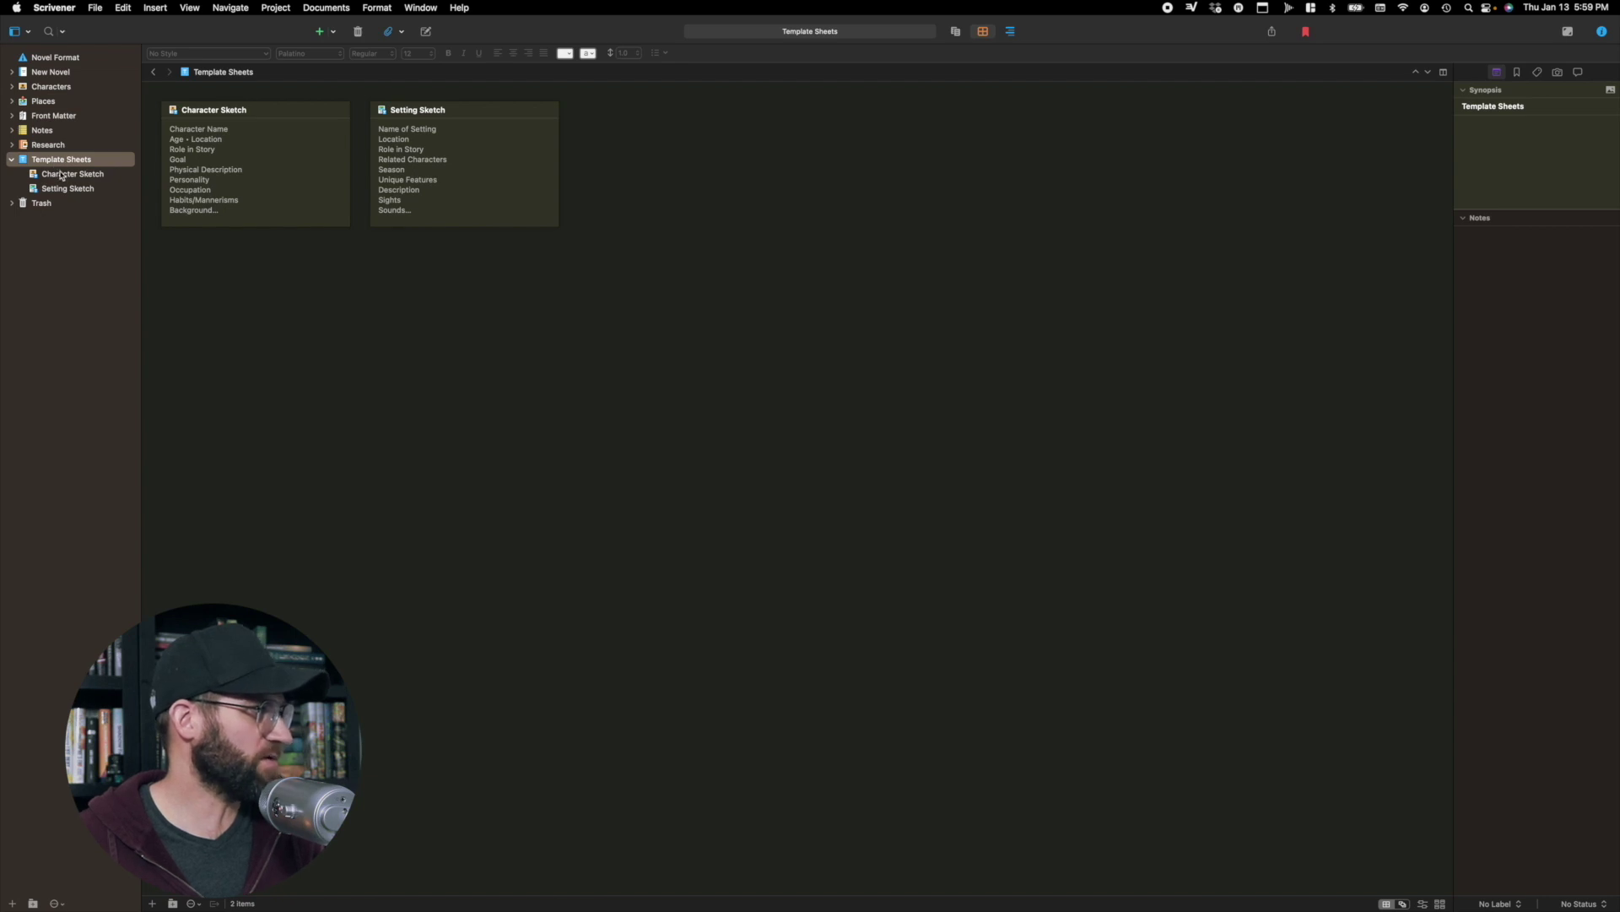
{"action": "left_click", "coordinate": [60, 176]}
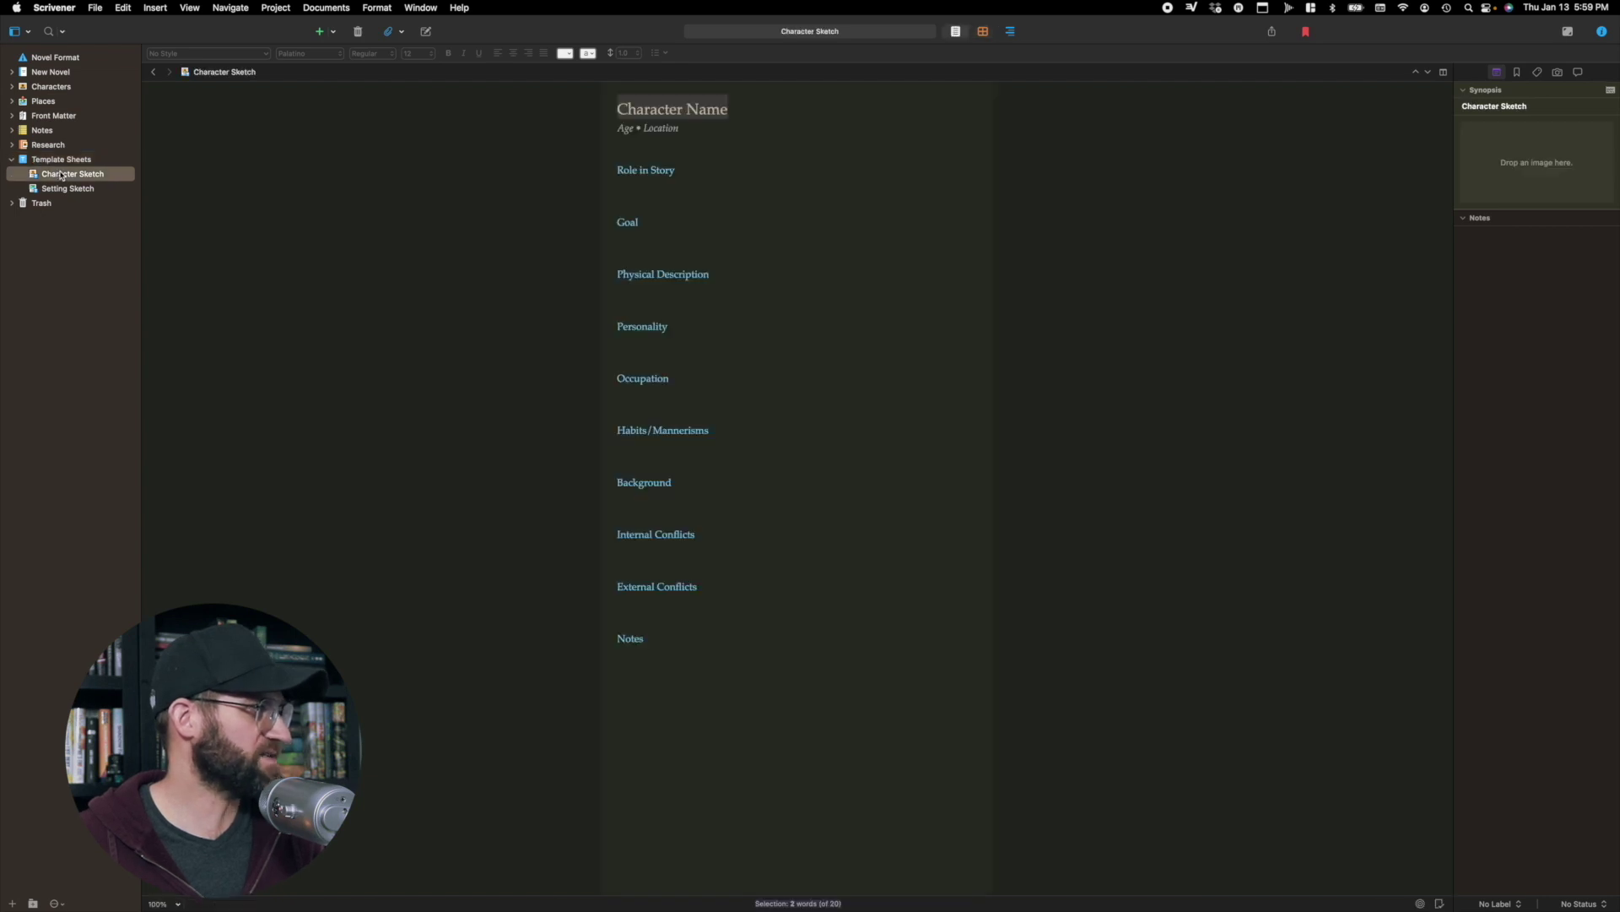
Step: Check the + new-document options, dismiss them, and go back to the New Novel corkboard
{"action": "left_click", "coordinate": [329, 32]}
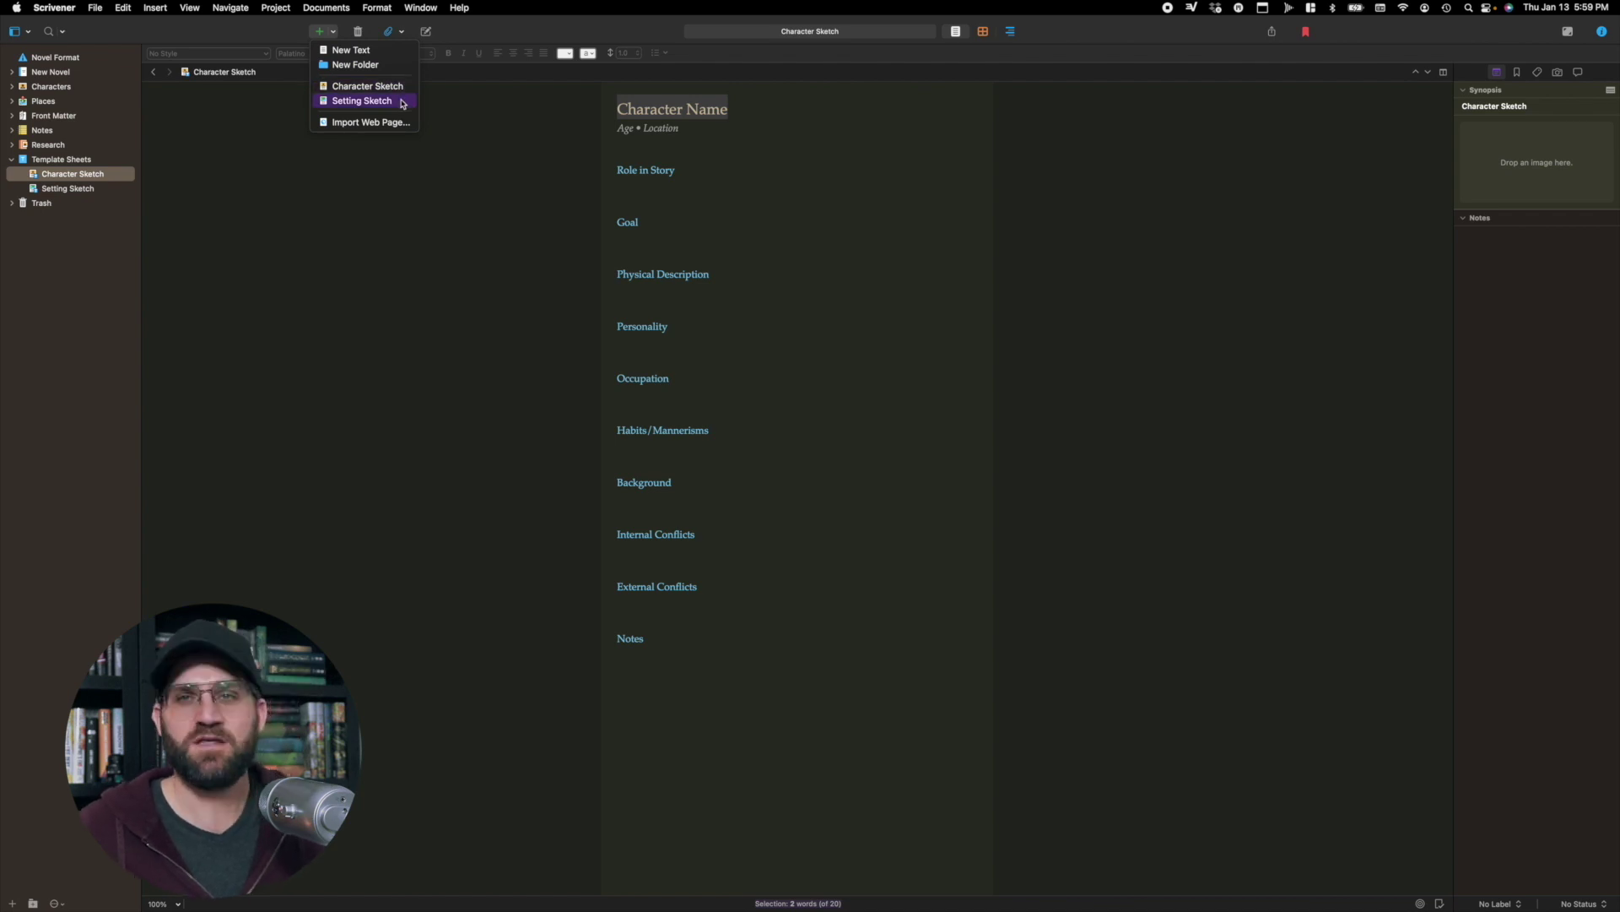
{"action": "key", "text": "Escape"}
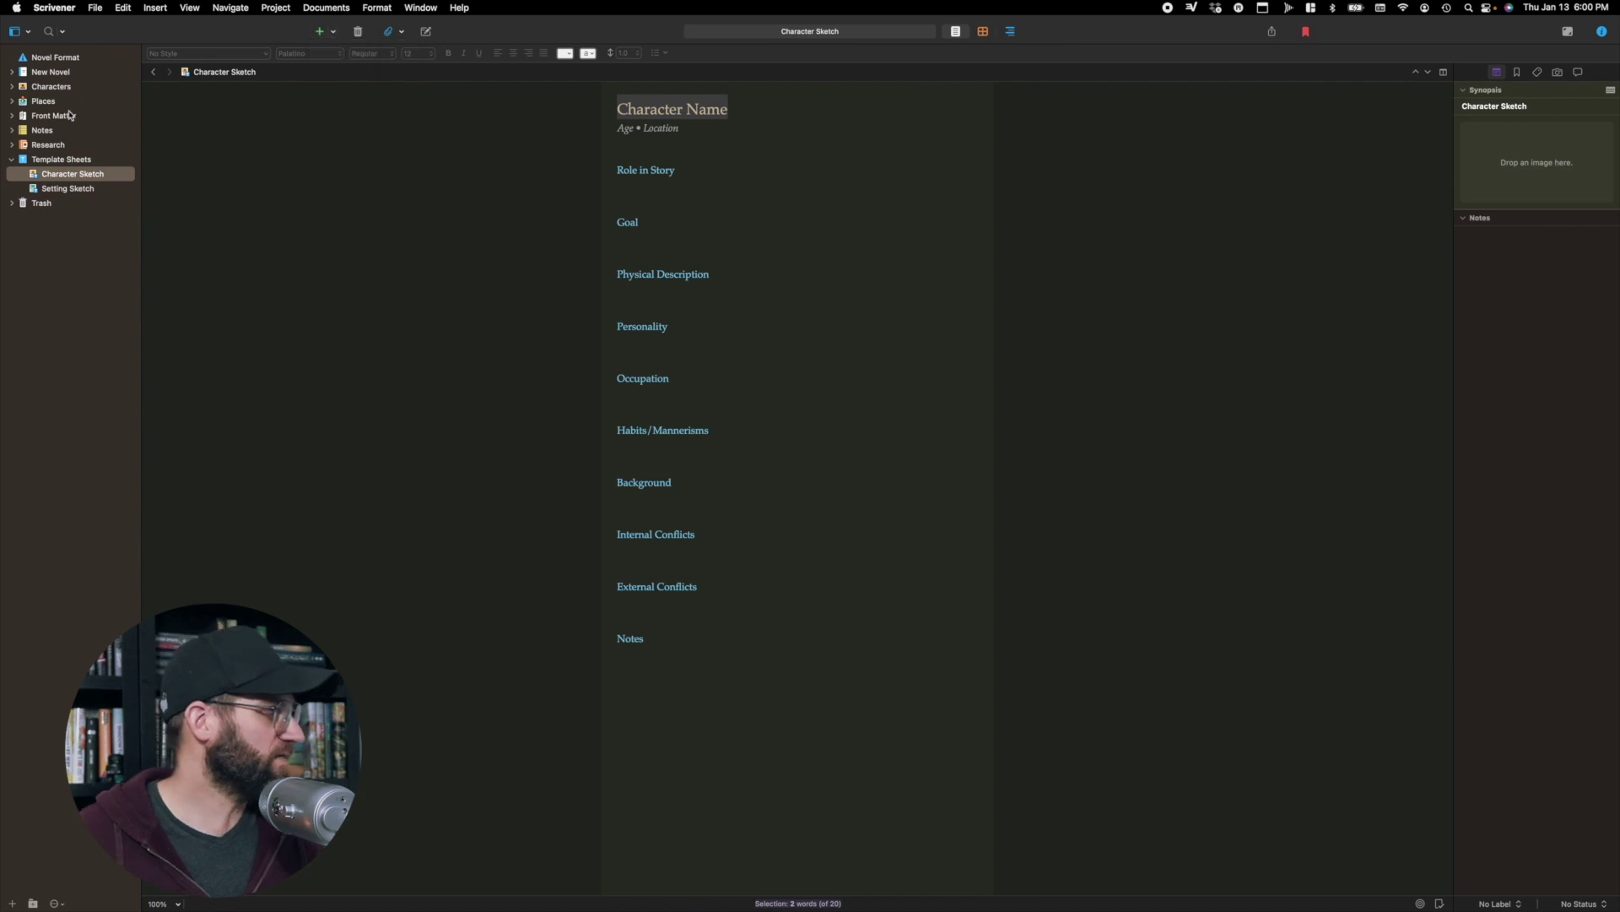
{"action": "left_click", "coordinate": [36, 74]}
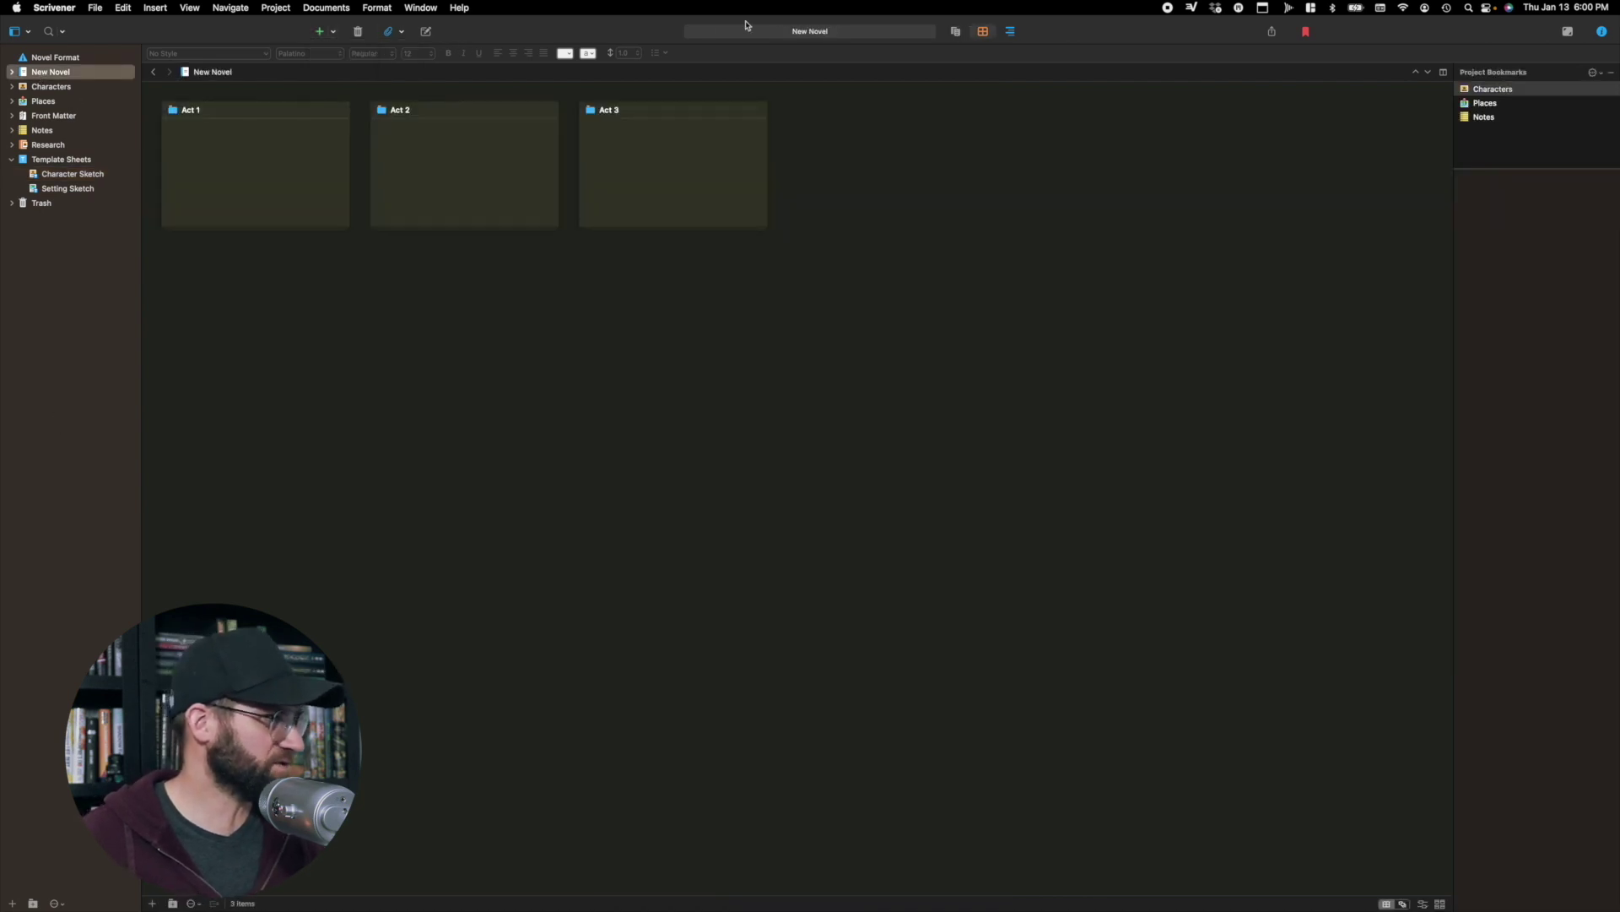
{"action": "left_click", "coordinate": [334, 33]}
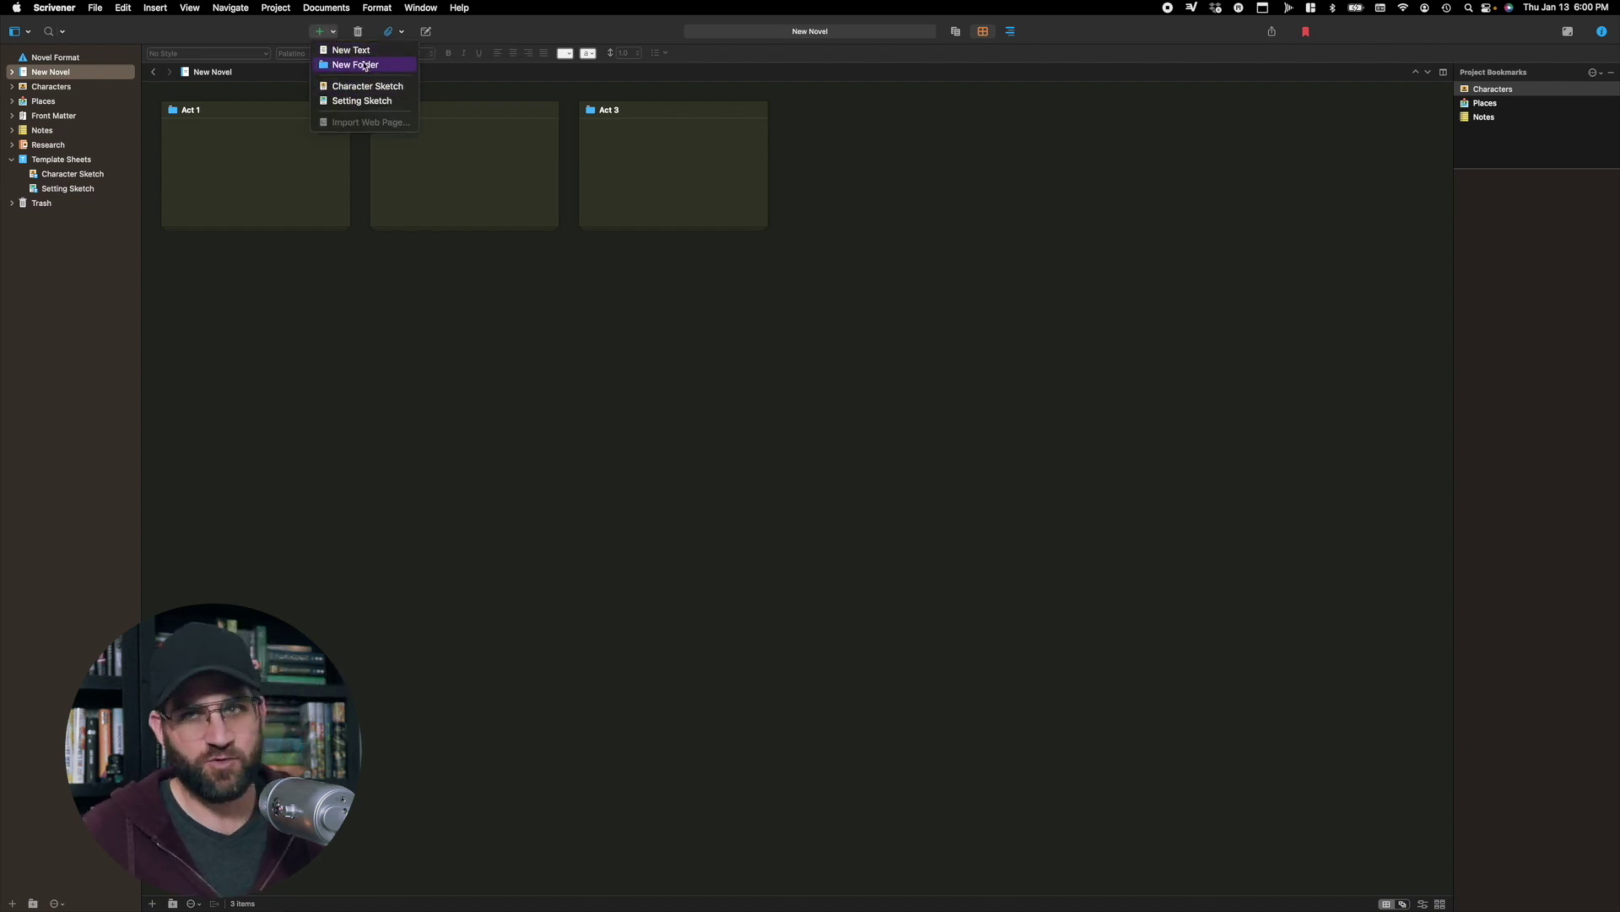
Step: Expand New Novel and Act 1 in the binder to show Act 1's two chapters
{"action": "left_click", "coordinate": [8, 145]}
{"action": "left_click", "coordinate": [12, 72]}
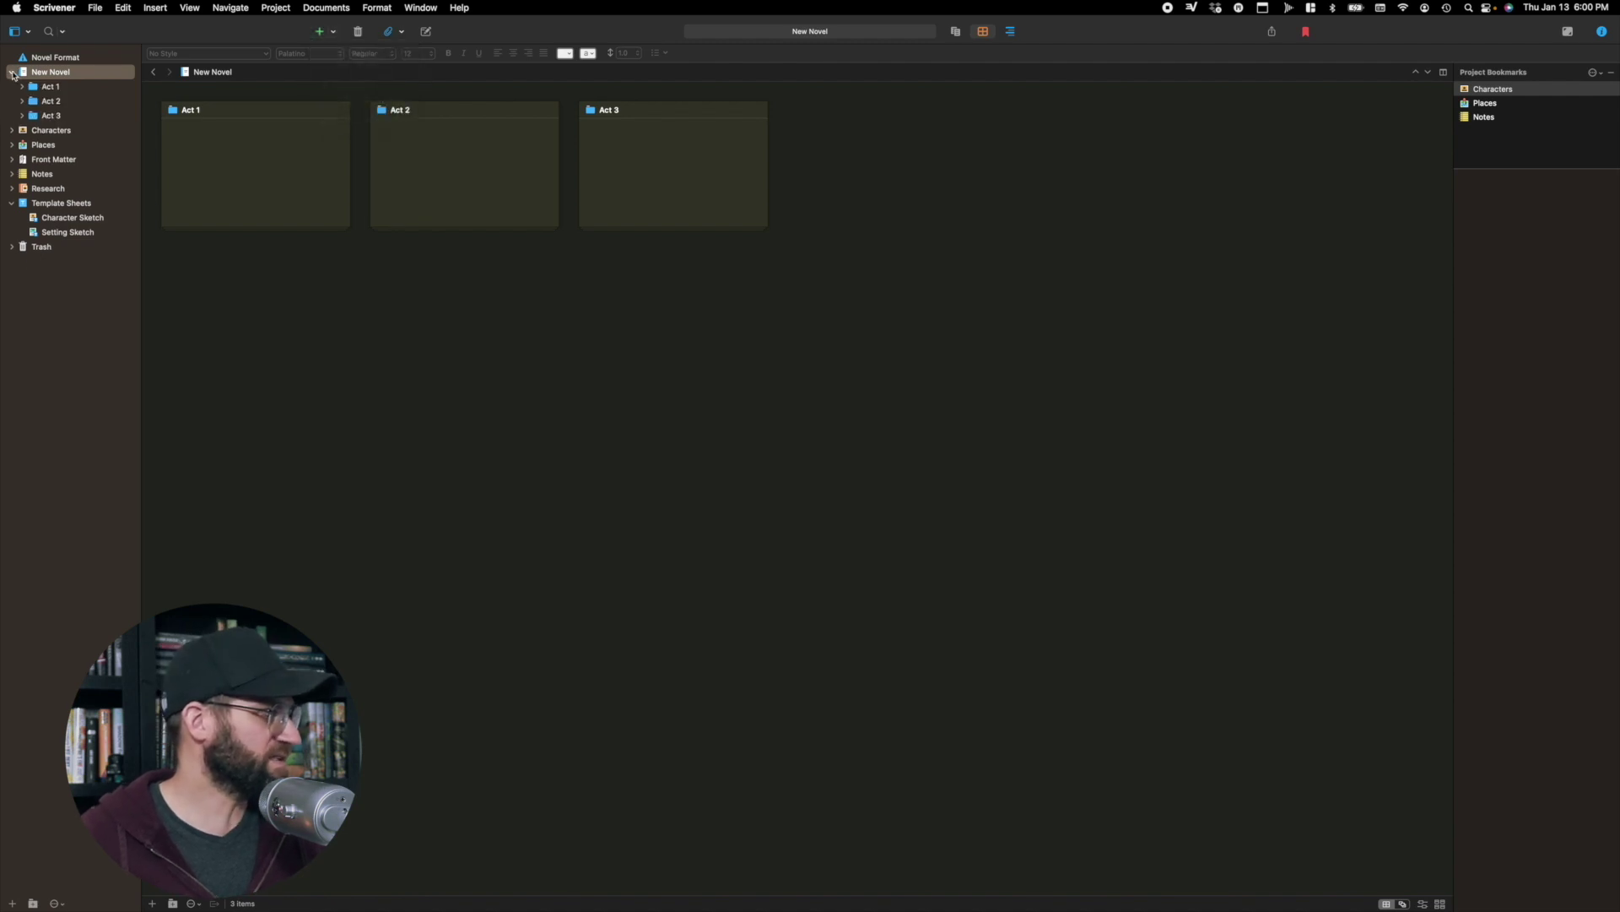
{"action": "left_click", "coordinate": [21, 86]}
{"action": "left_click", "coordinate": [53, 117]}
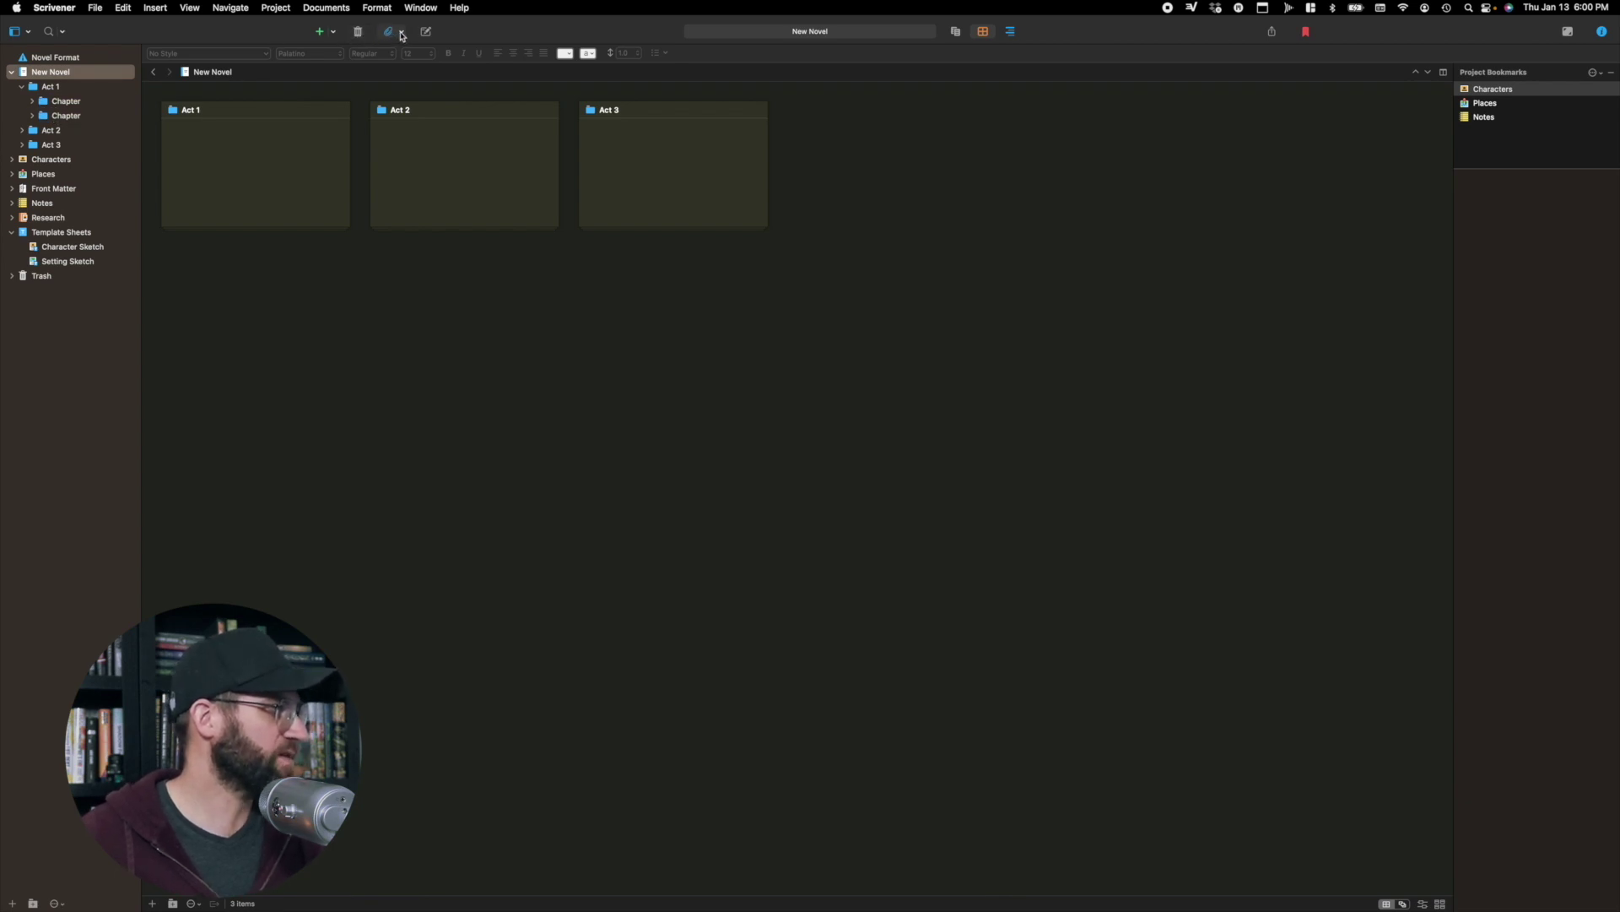
Step: Look over the insert and search options, then show Act 1 as one Scrivenings text
{"action": "left_click", "coordinate": [400, 32]}
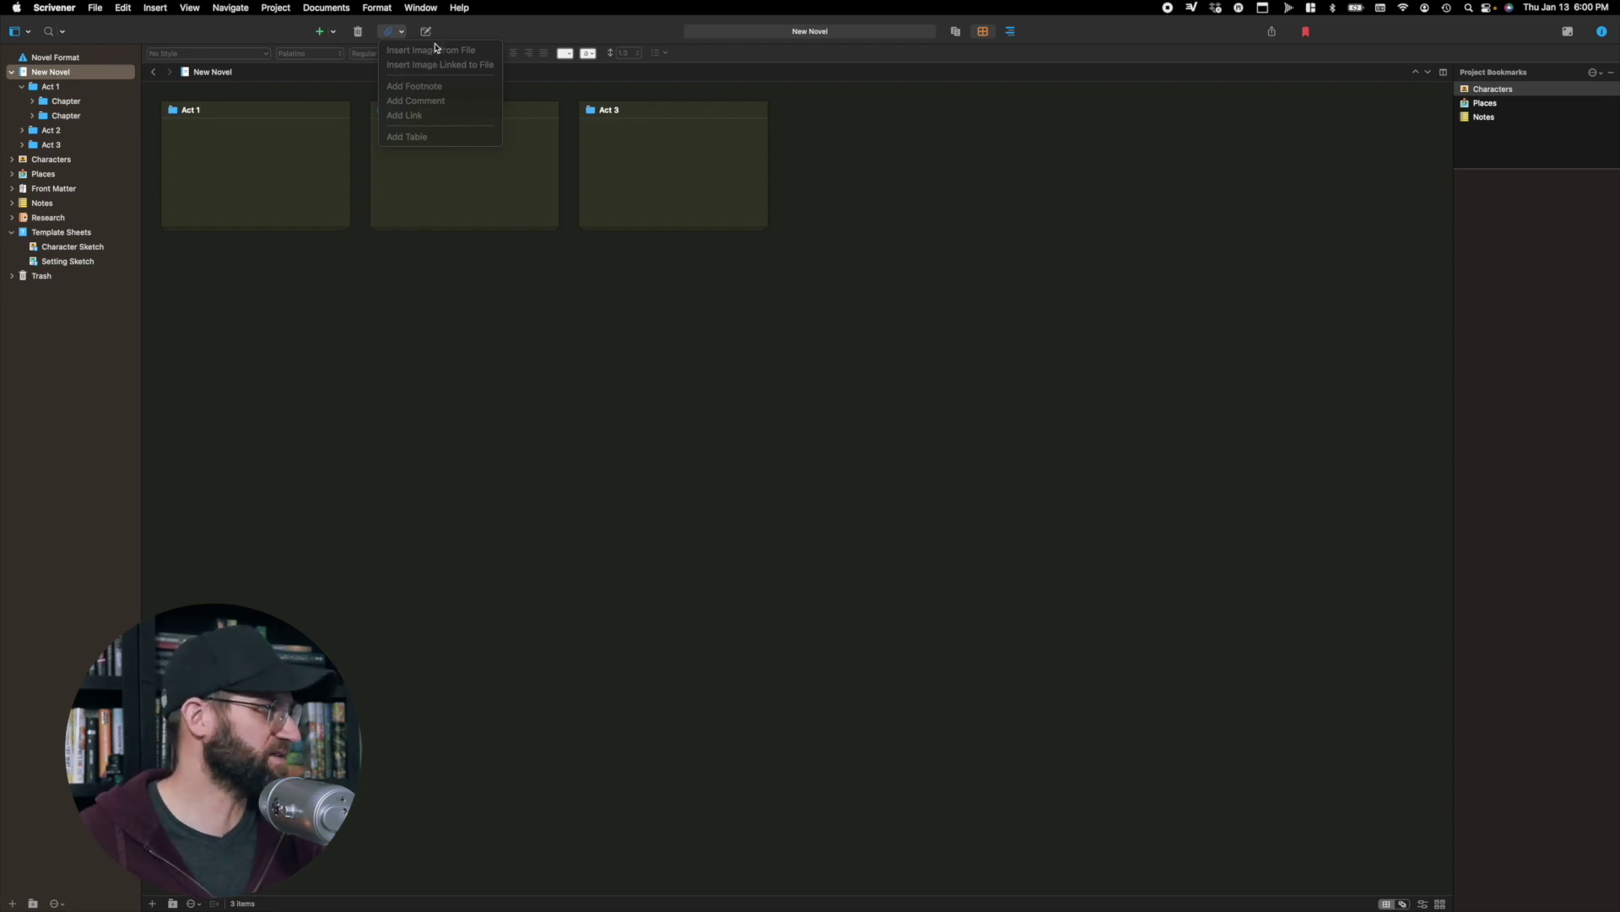
{"action": "left_click", "coordinate": [818, 43]}
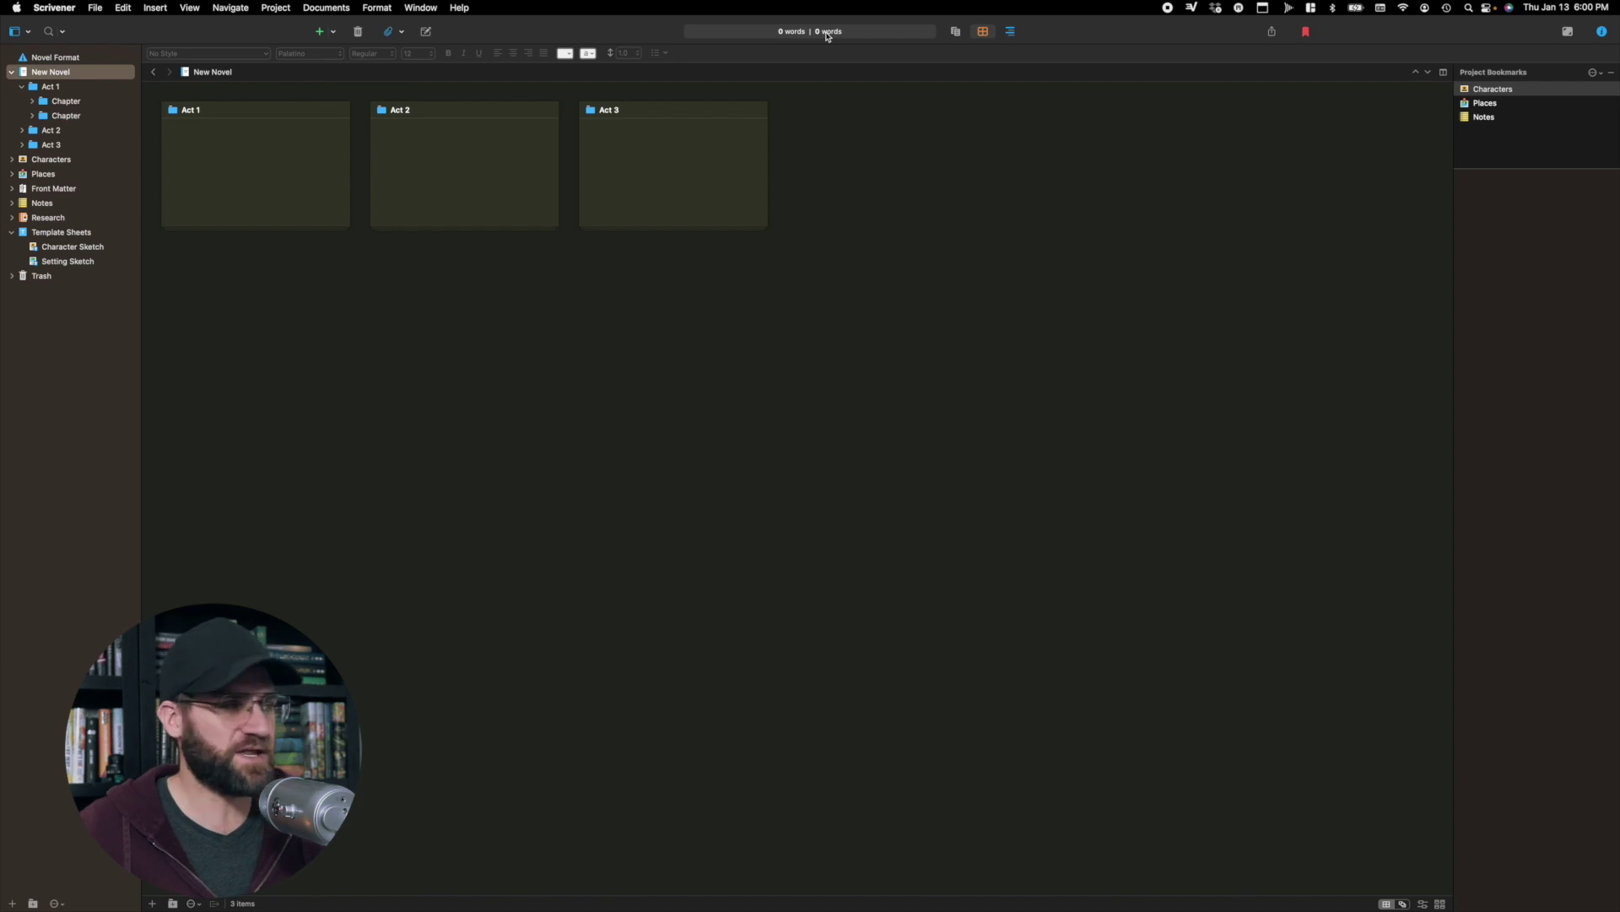
{"action": "left_click", "coordinate": [827, 33]}
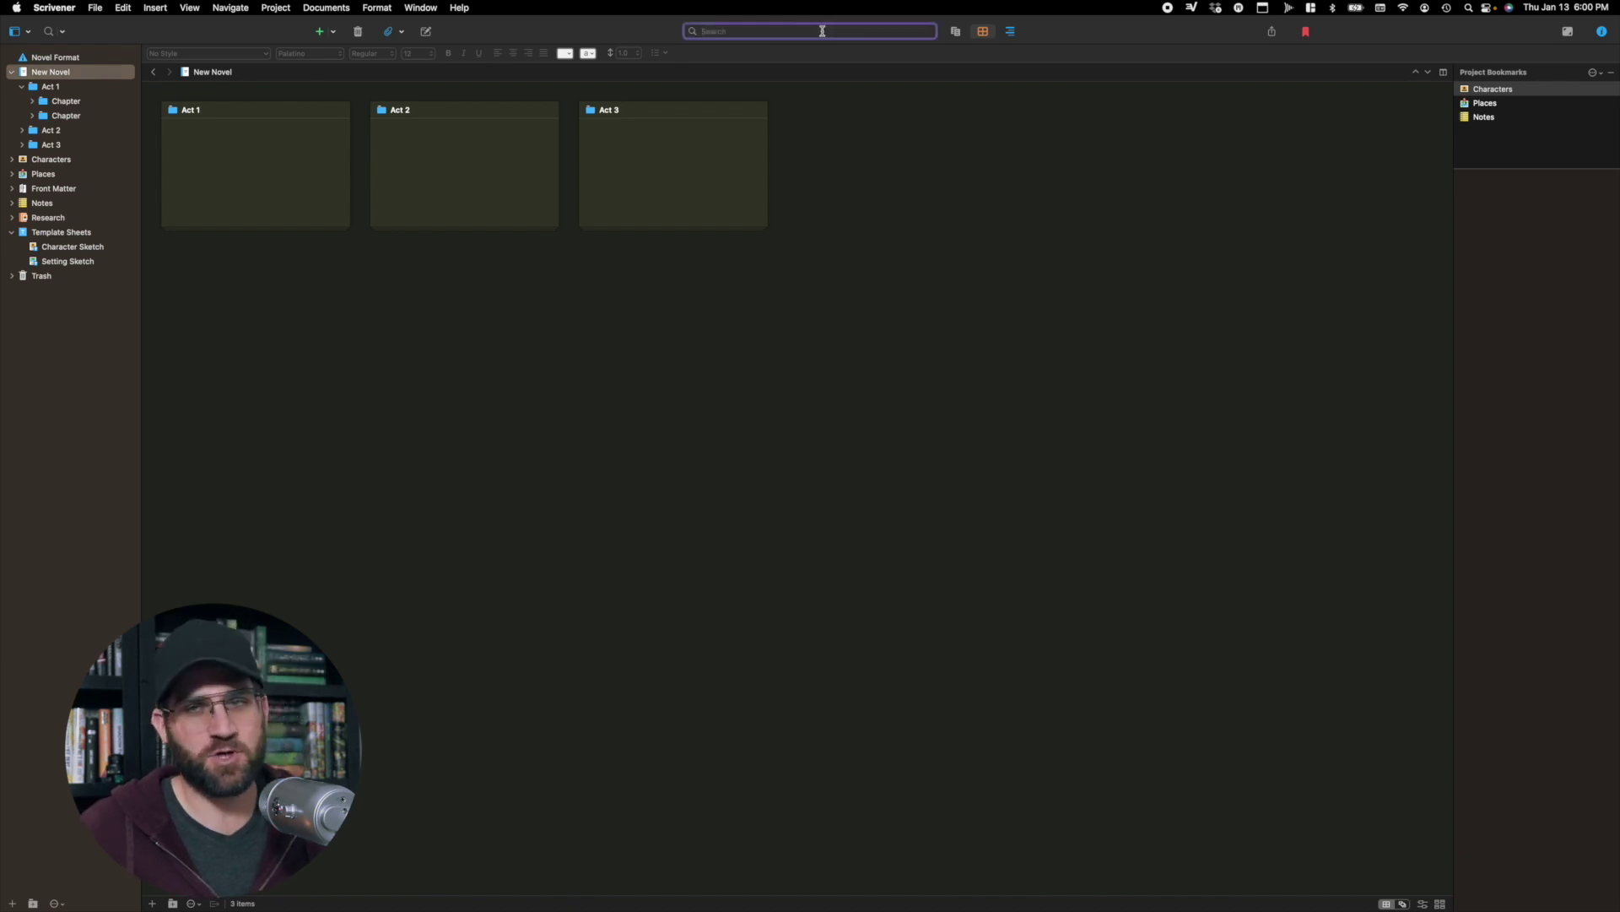
{"action": "left_click", "coordinate": [955, 32]}
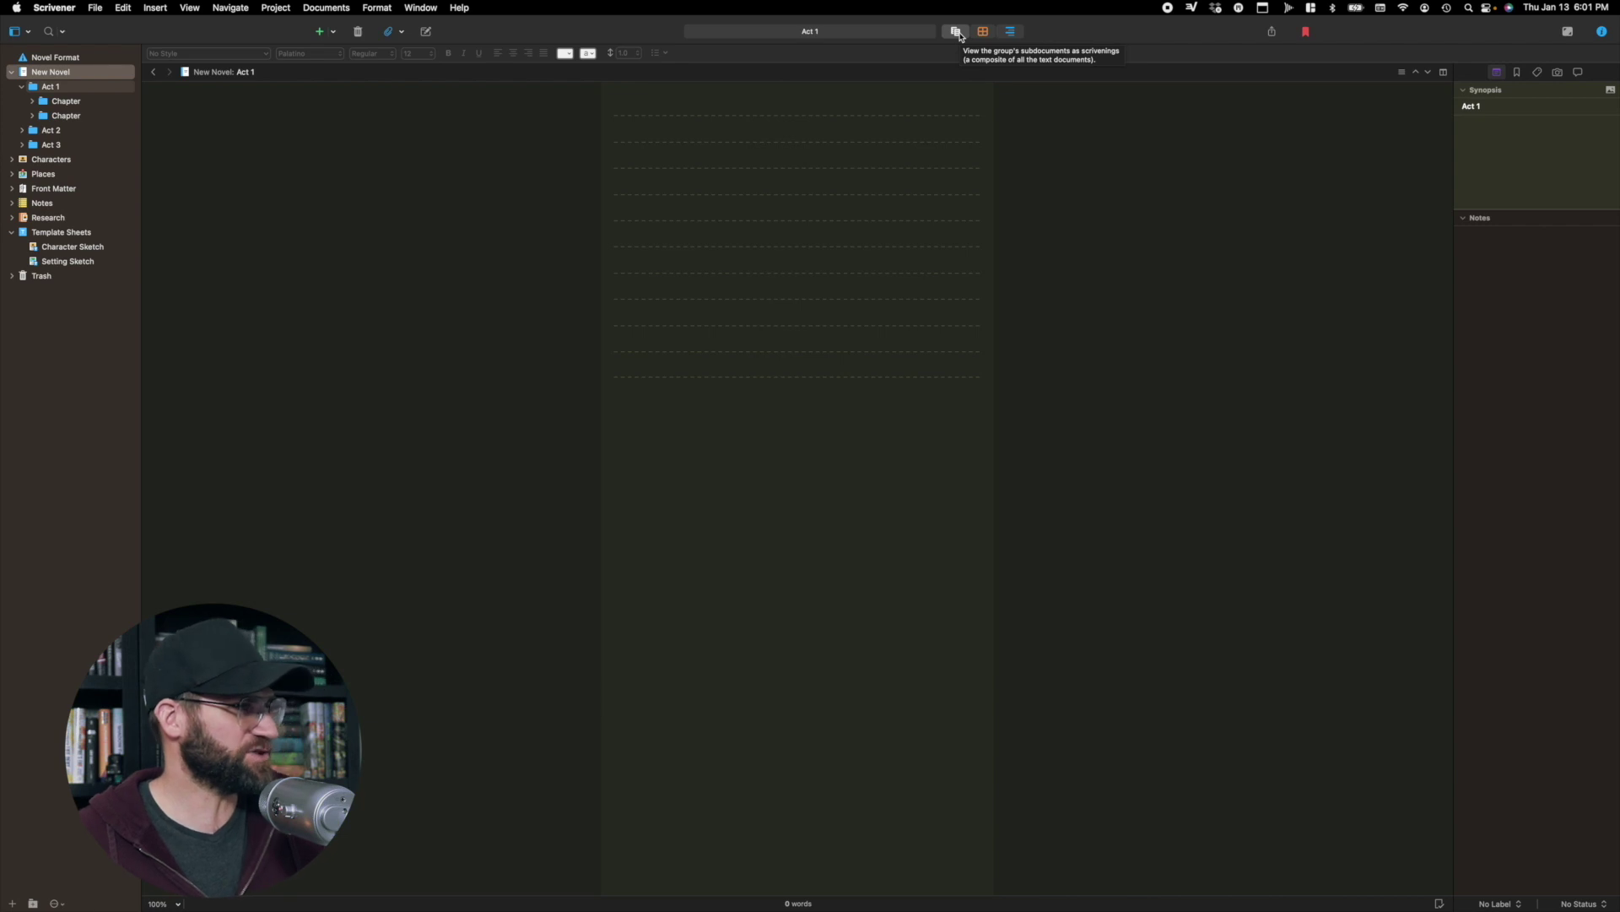
Step: Type 'Test Test' into both scenes of Act 1's first Chapter
{"action": "left_click", "coordinate": [39, 87]}
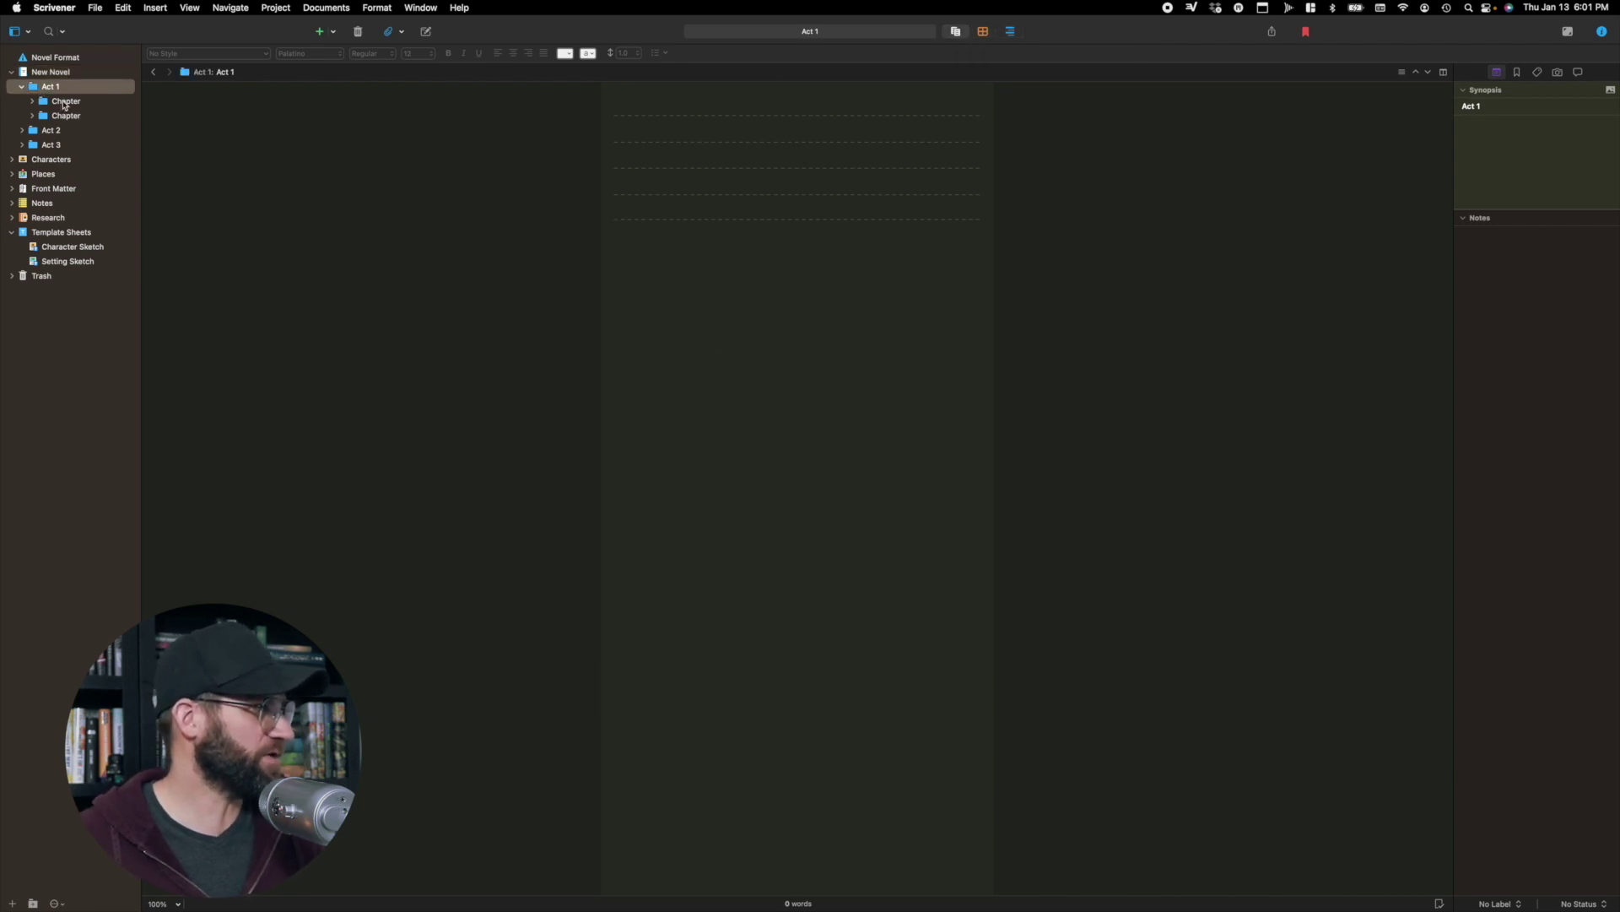
{"action": "left_click", "coordinate": [57, 102]}
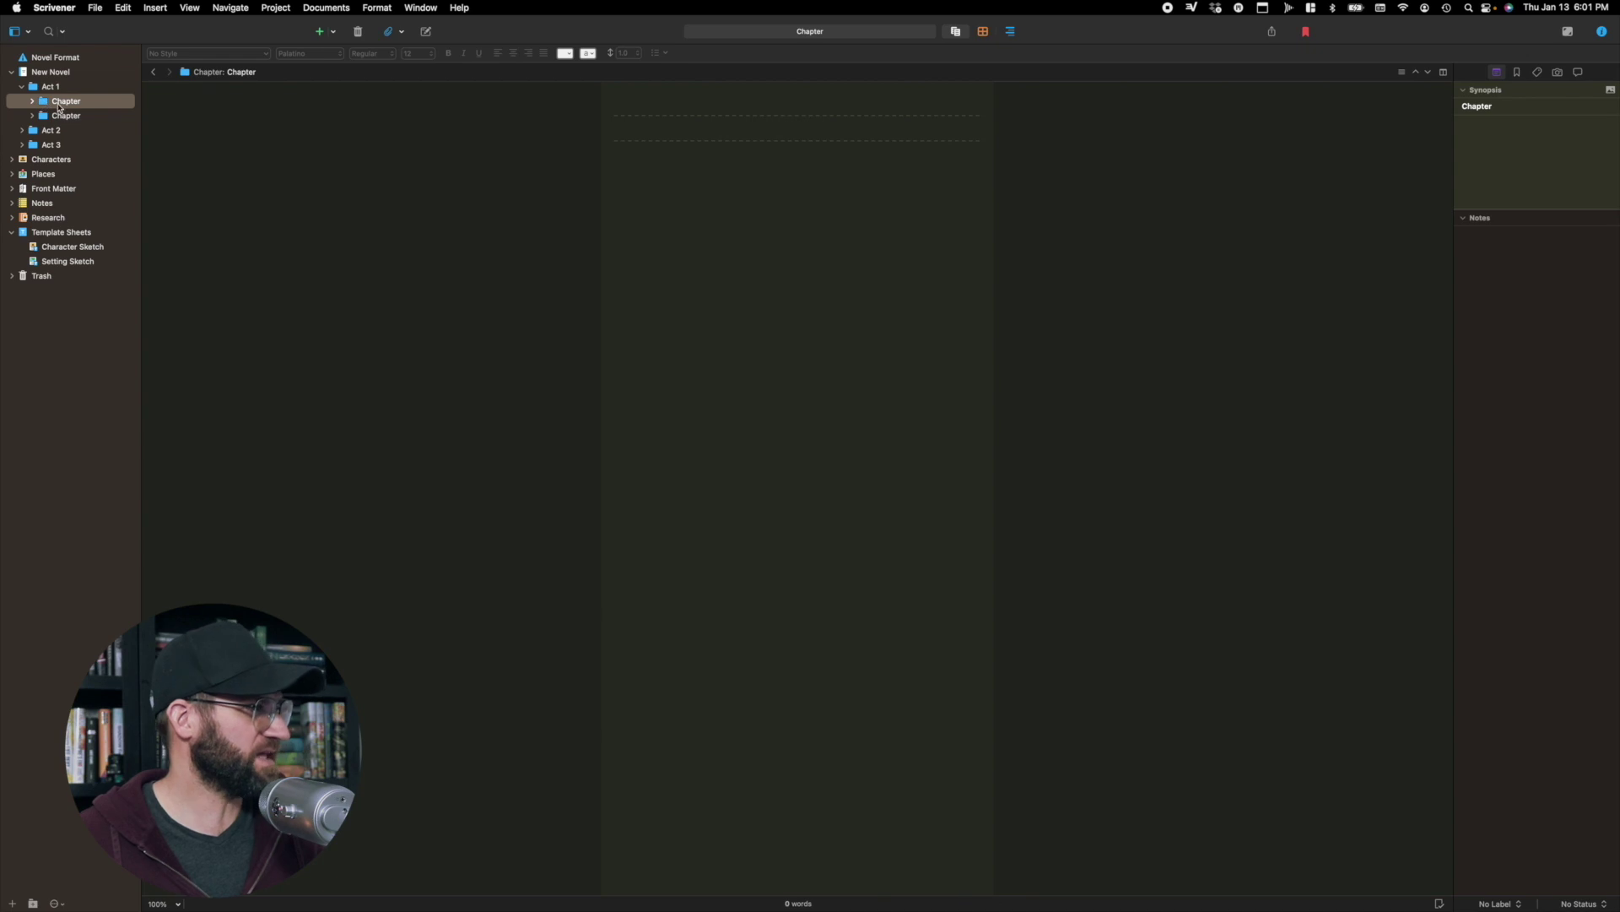
{"action": "left_click", "coordinate": [32, 101]}
{"action": "left_click", "coordinate": [93, 116]}
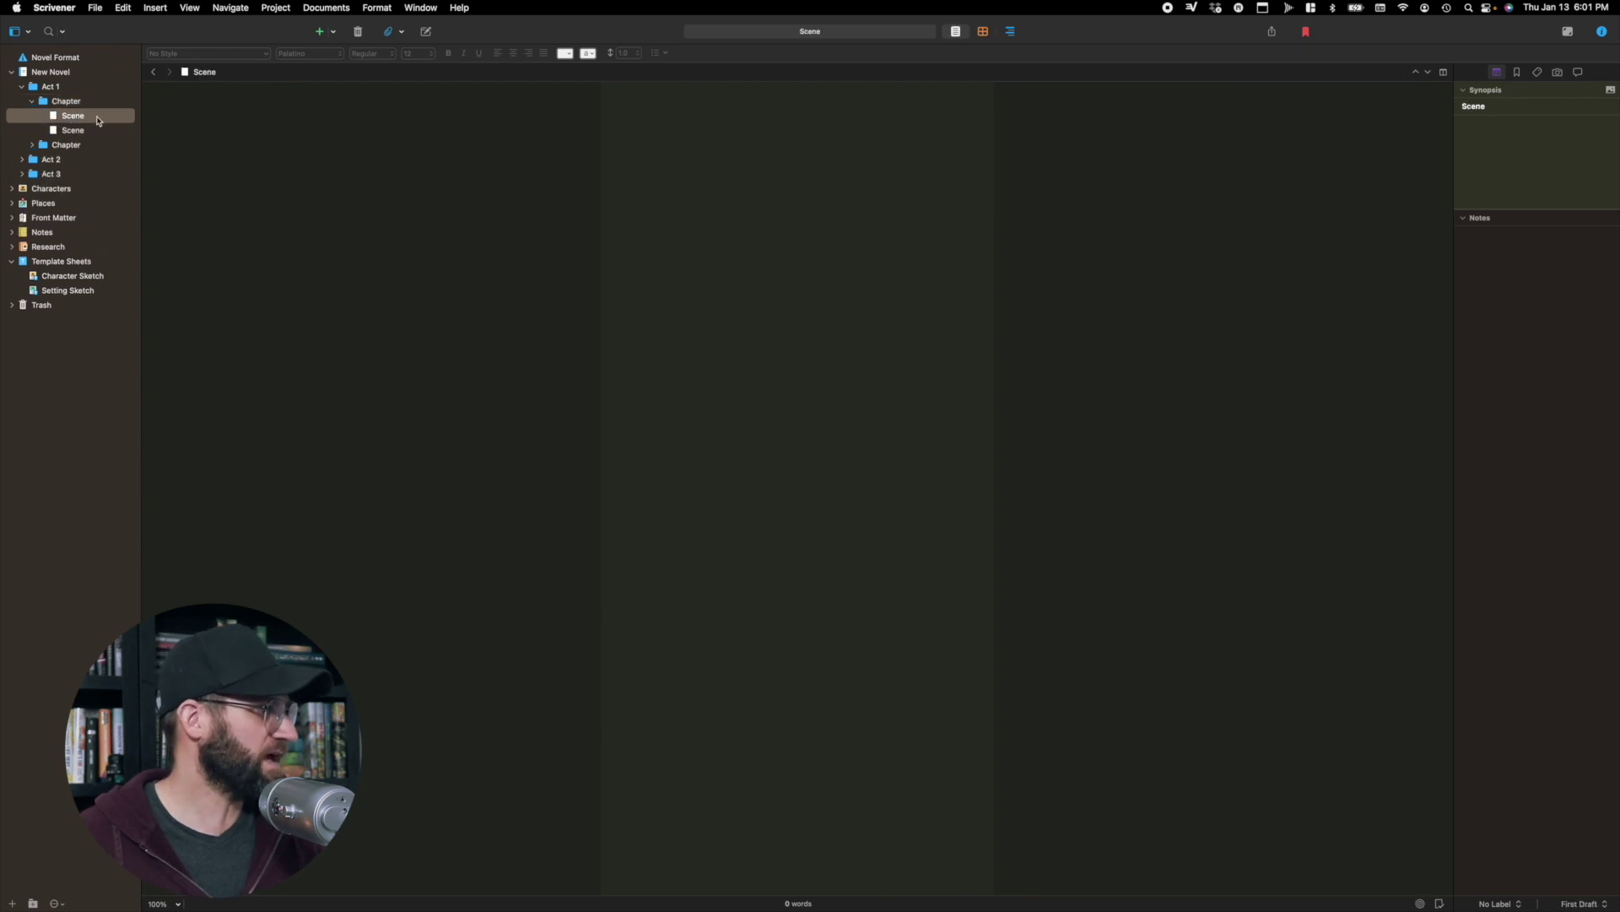
{"action": "left_click", "coordinate": [678, 140]}
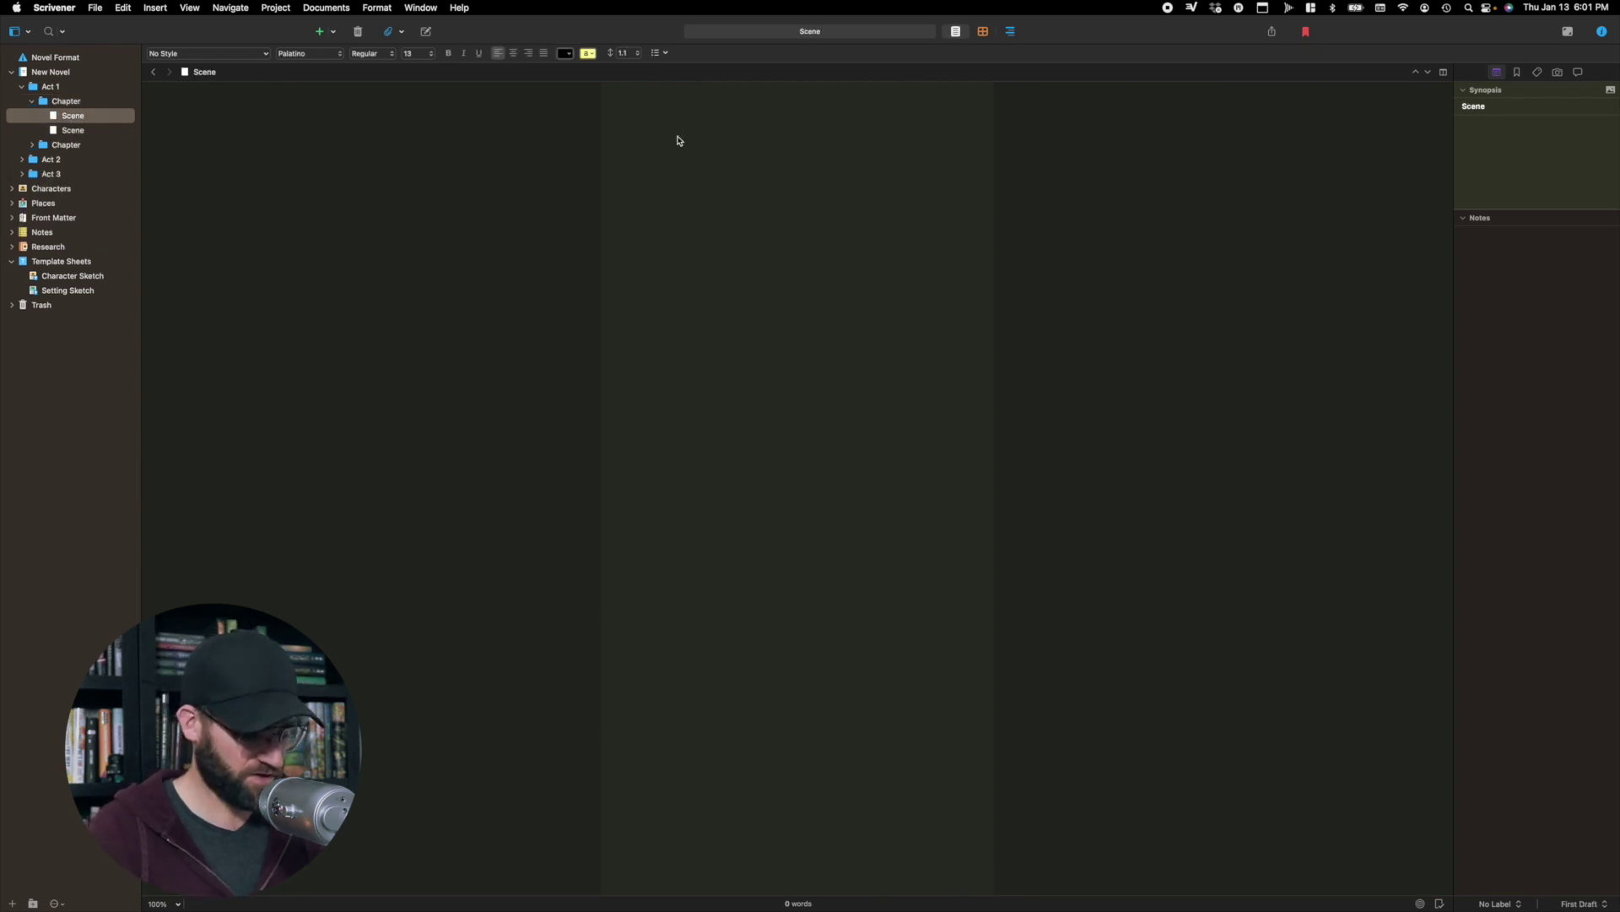
{"action": "type", "text": "Test Test"}
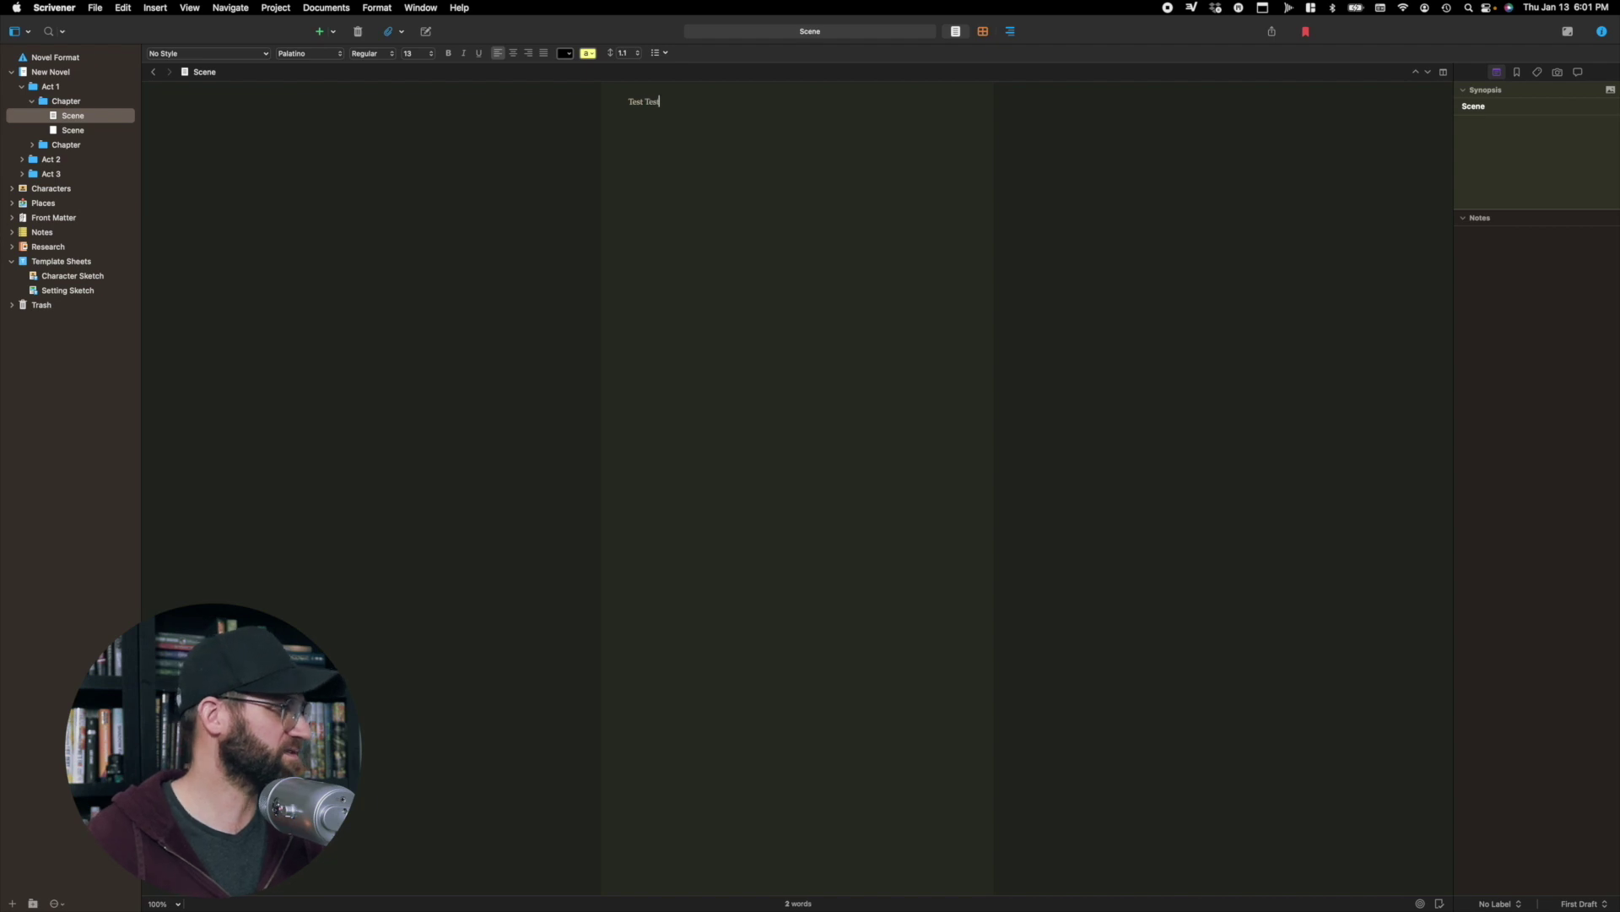
{"action": "left_click", "coordinate": [79, 131]}
{"action": "left_click", "coordinate": [654, 130]}
{"action": "type", "text": "T"}
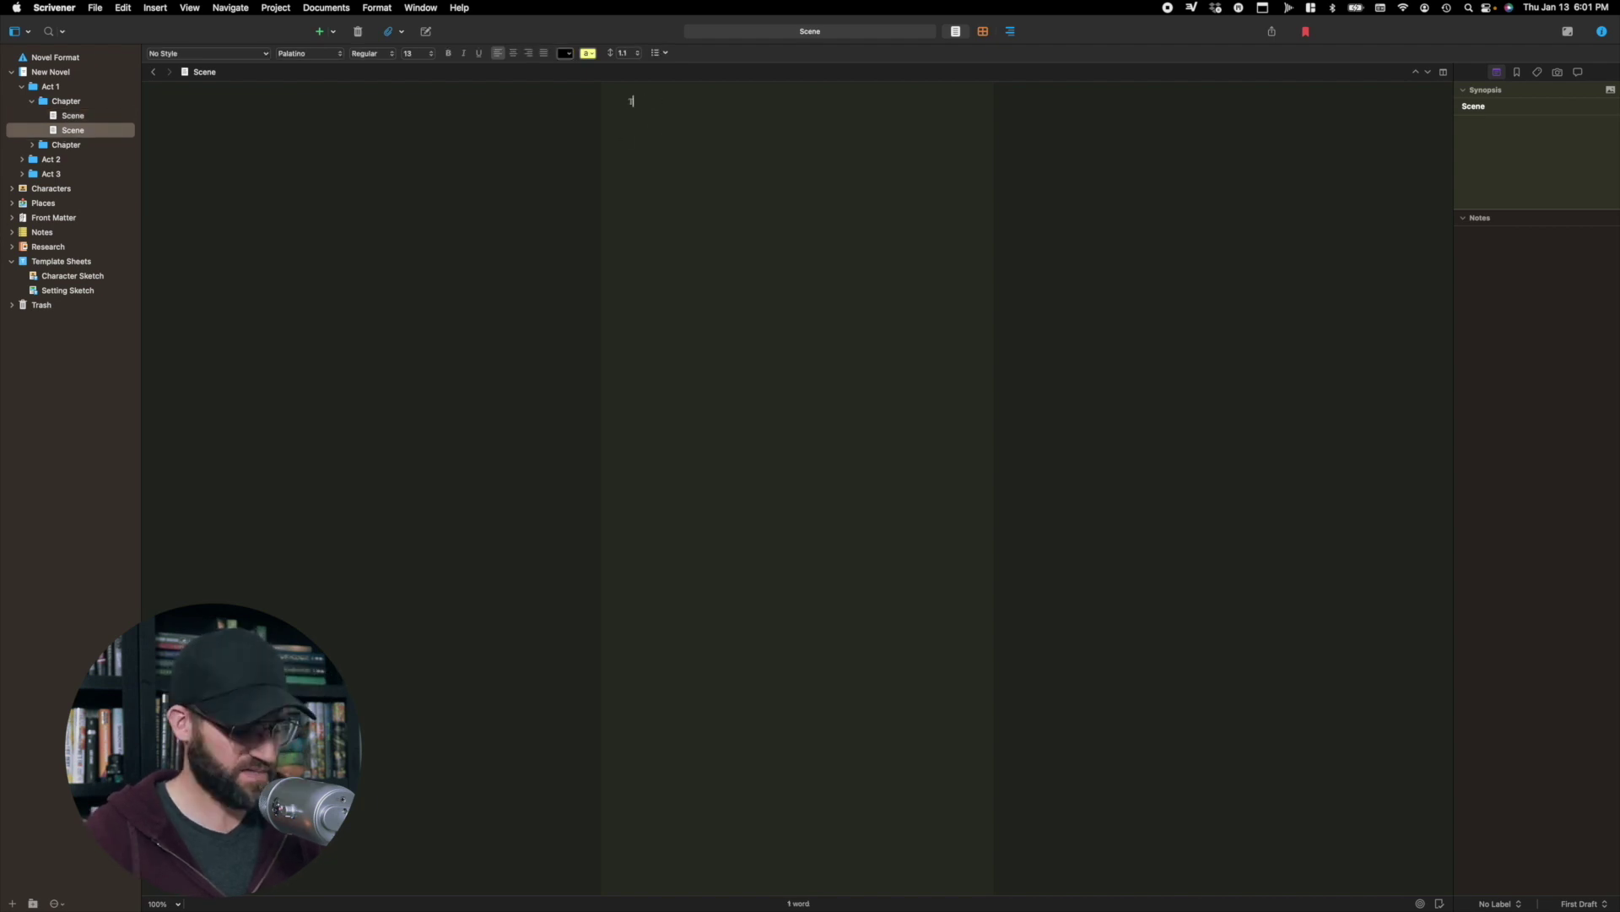
{"action": "type", "text": "est Test"}
Step: View the Chapter, Act 1 and New Novel text, then switch New Novel to corkboard with Cmd+2
{"action": "left_click", "coordinate": [66, 100]}
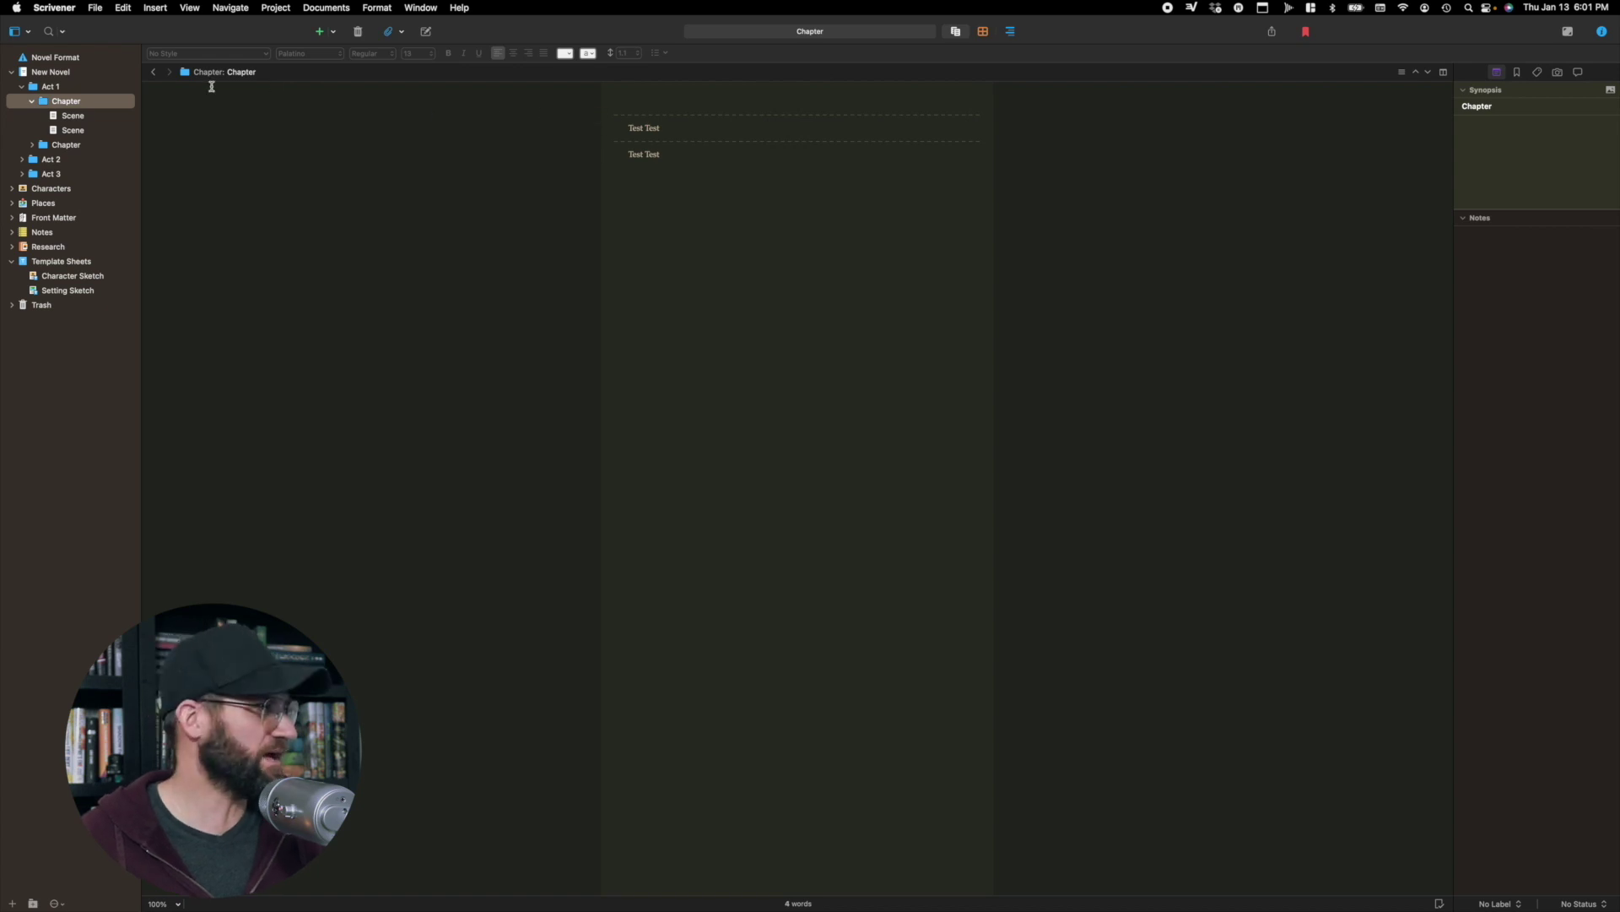
{"action": "left_click", "coordinate": [70, 88]}
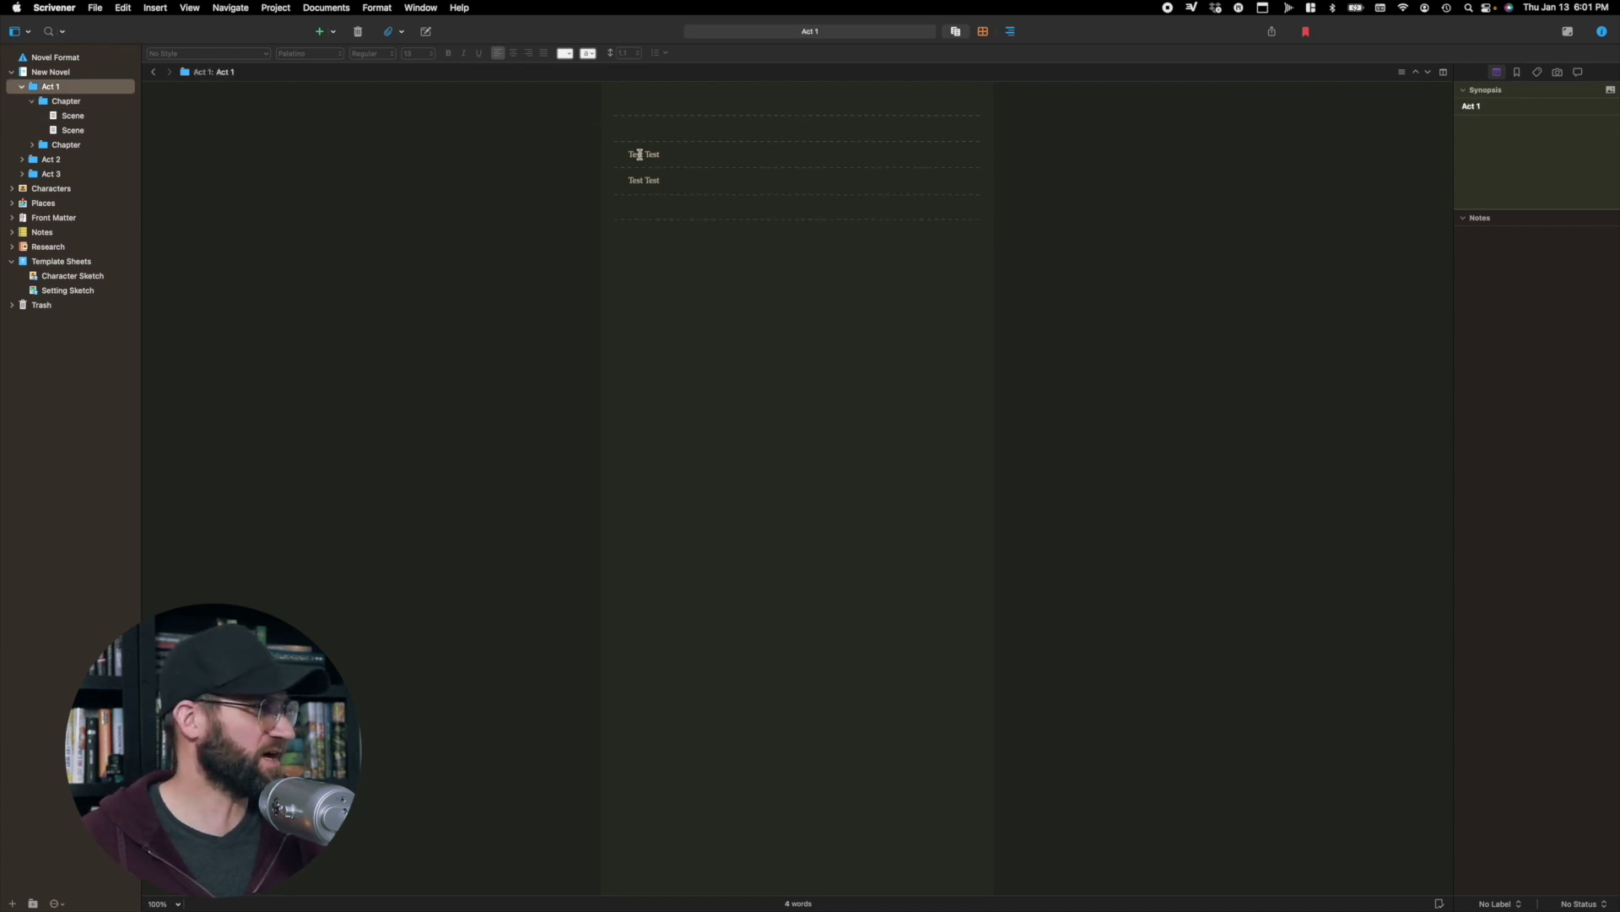
{"action": "left_click", "coordinate": [92, 74]}
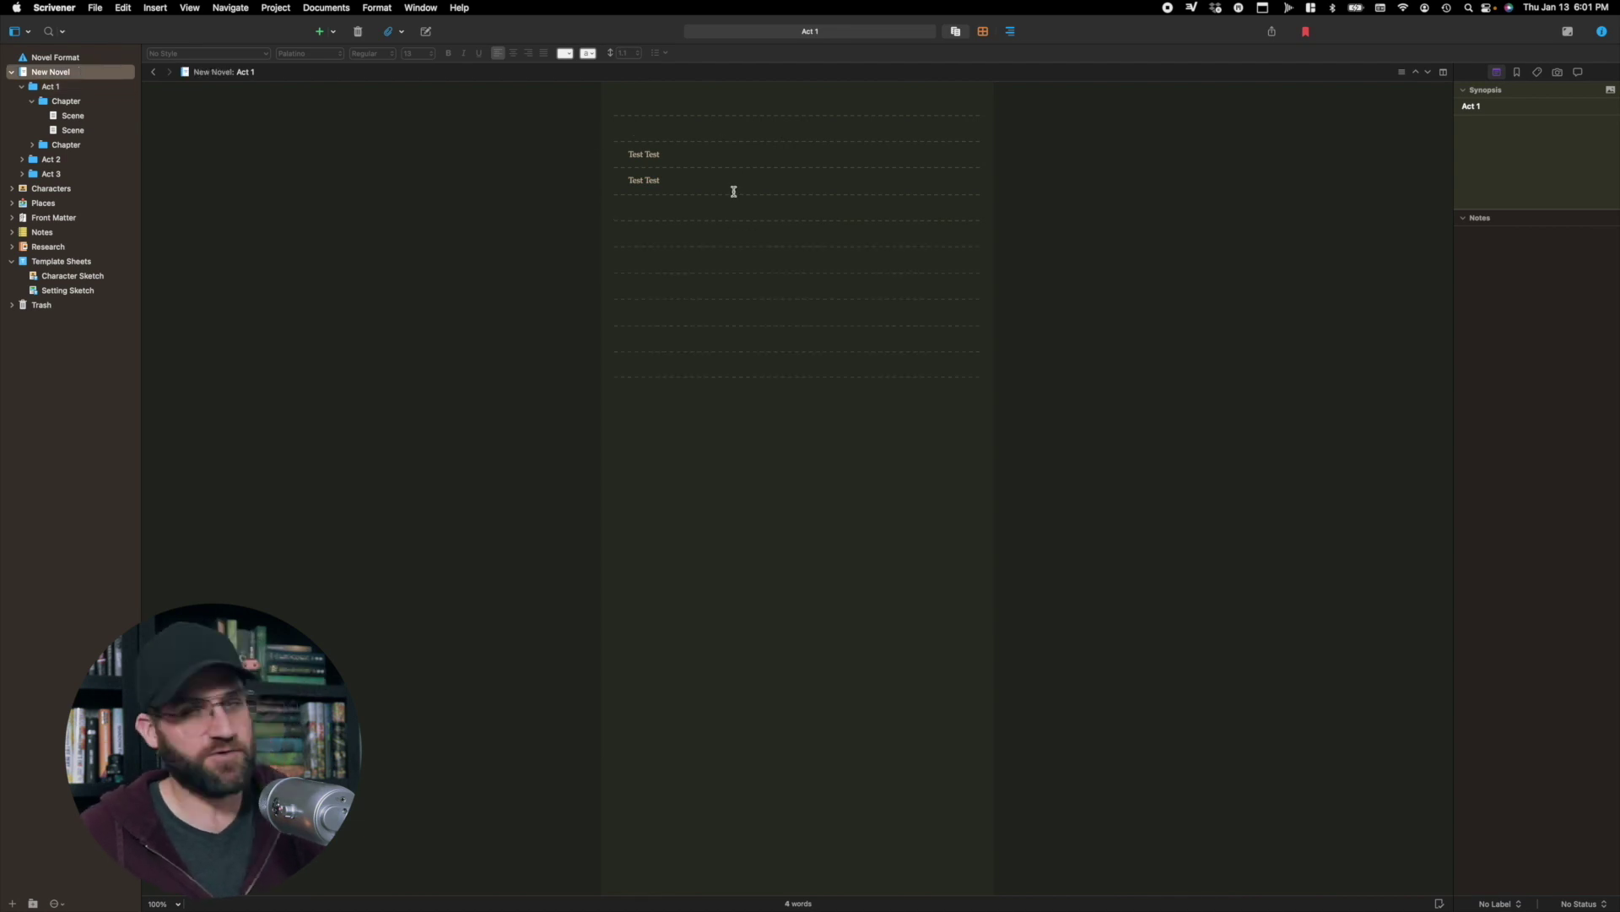
{"action": "key", "text": "super+2"}
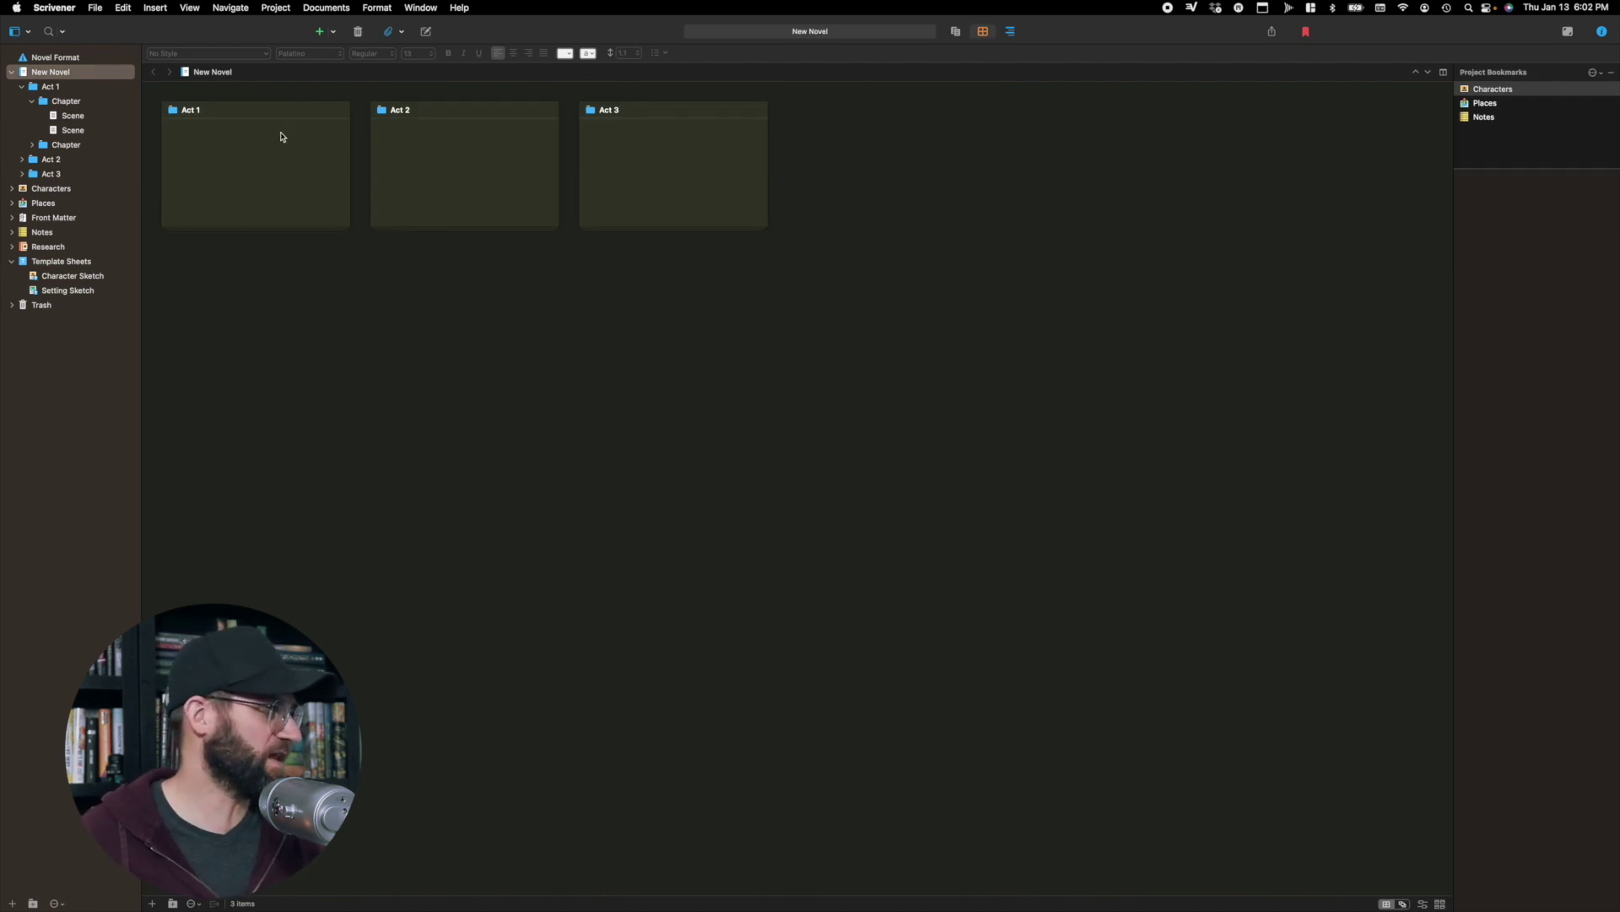
Step: Inspect the Act 1 card's synopsis and title, and browse Act 1's chapter cards
{"action": "left_click", "coordinate": [218, 150]}
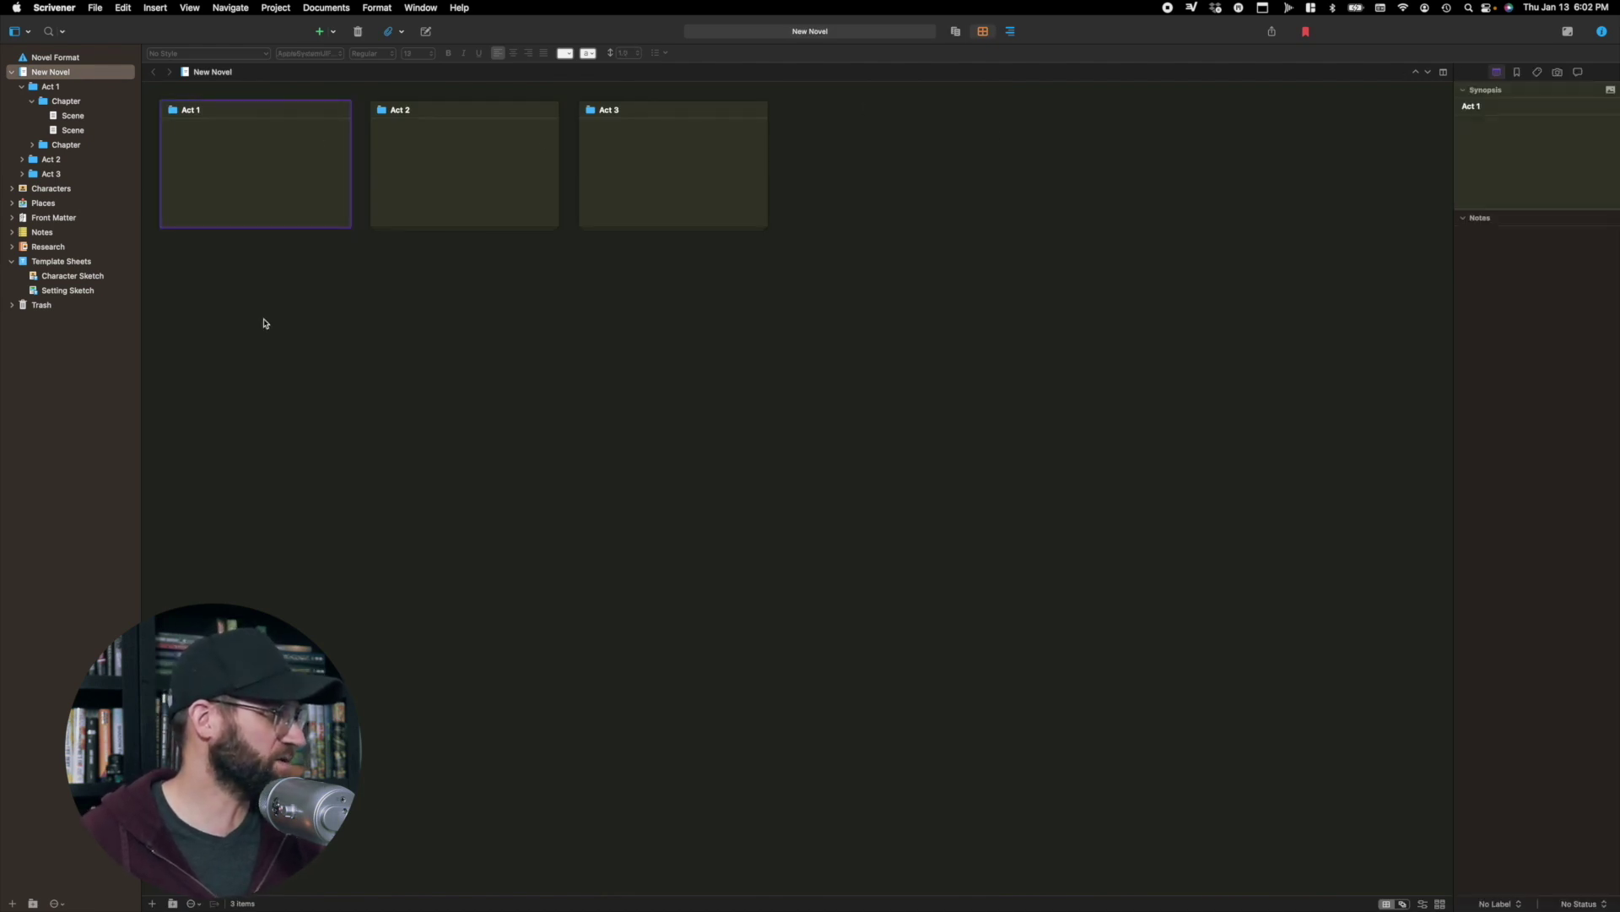
{"action": "left_click", "coordinate": [264, 323]}
{"action": "left_click", "coordinate": [55, 89]}
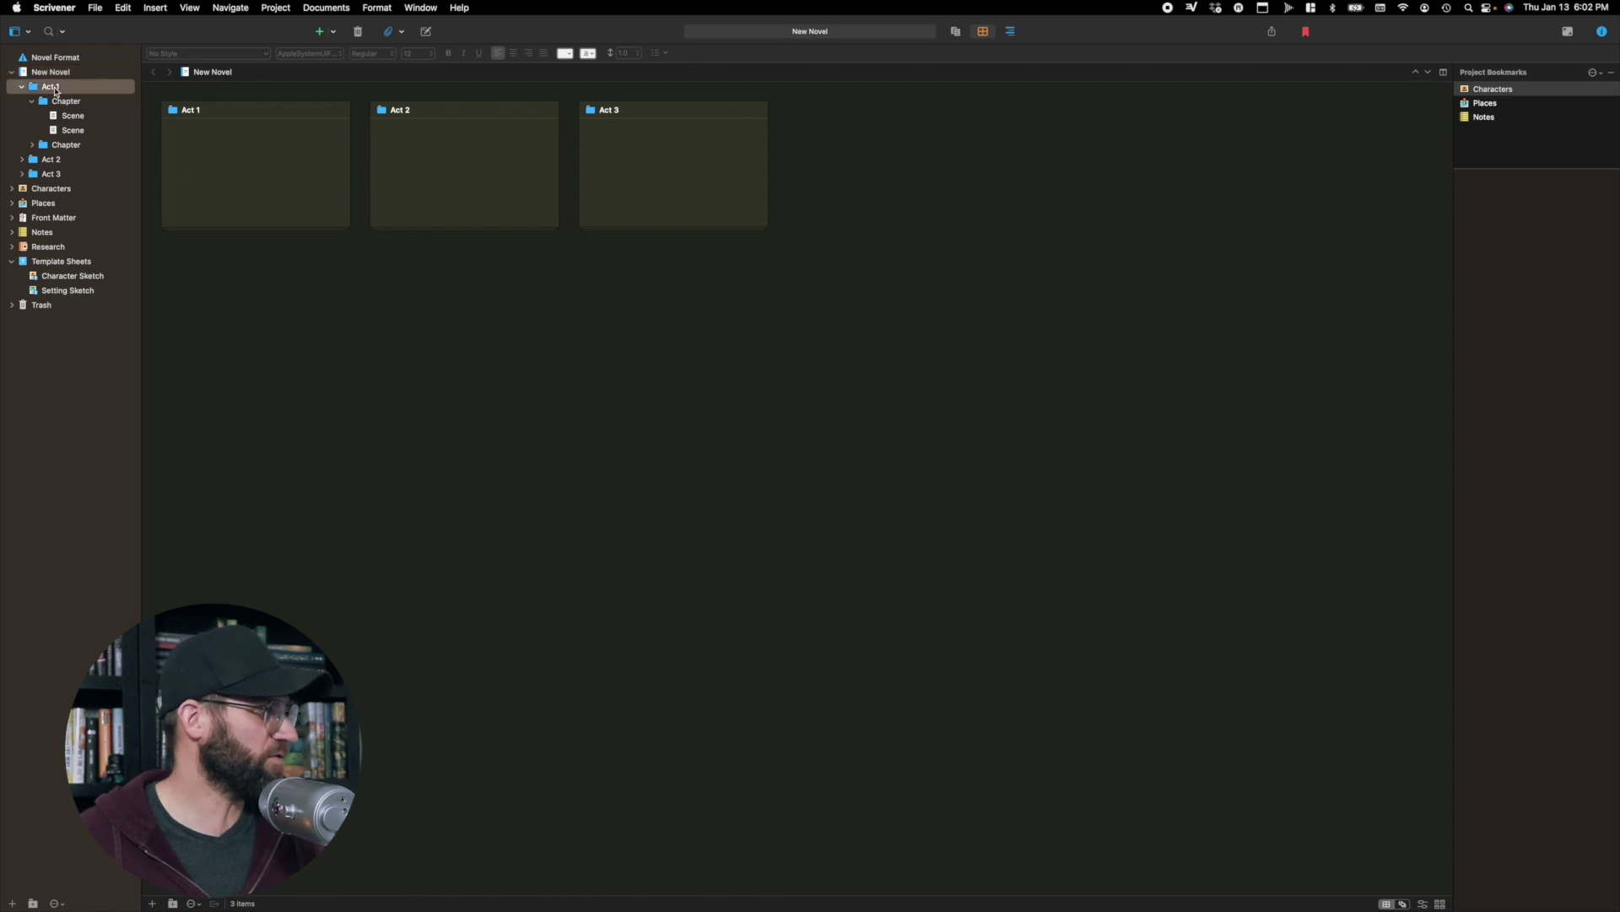
{"action": "left_click", "coordinate": [59, 73]}
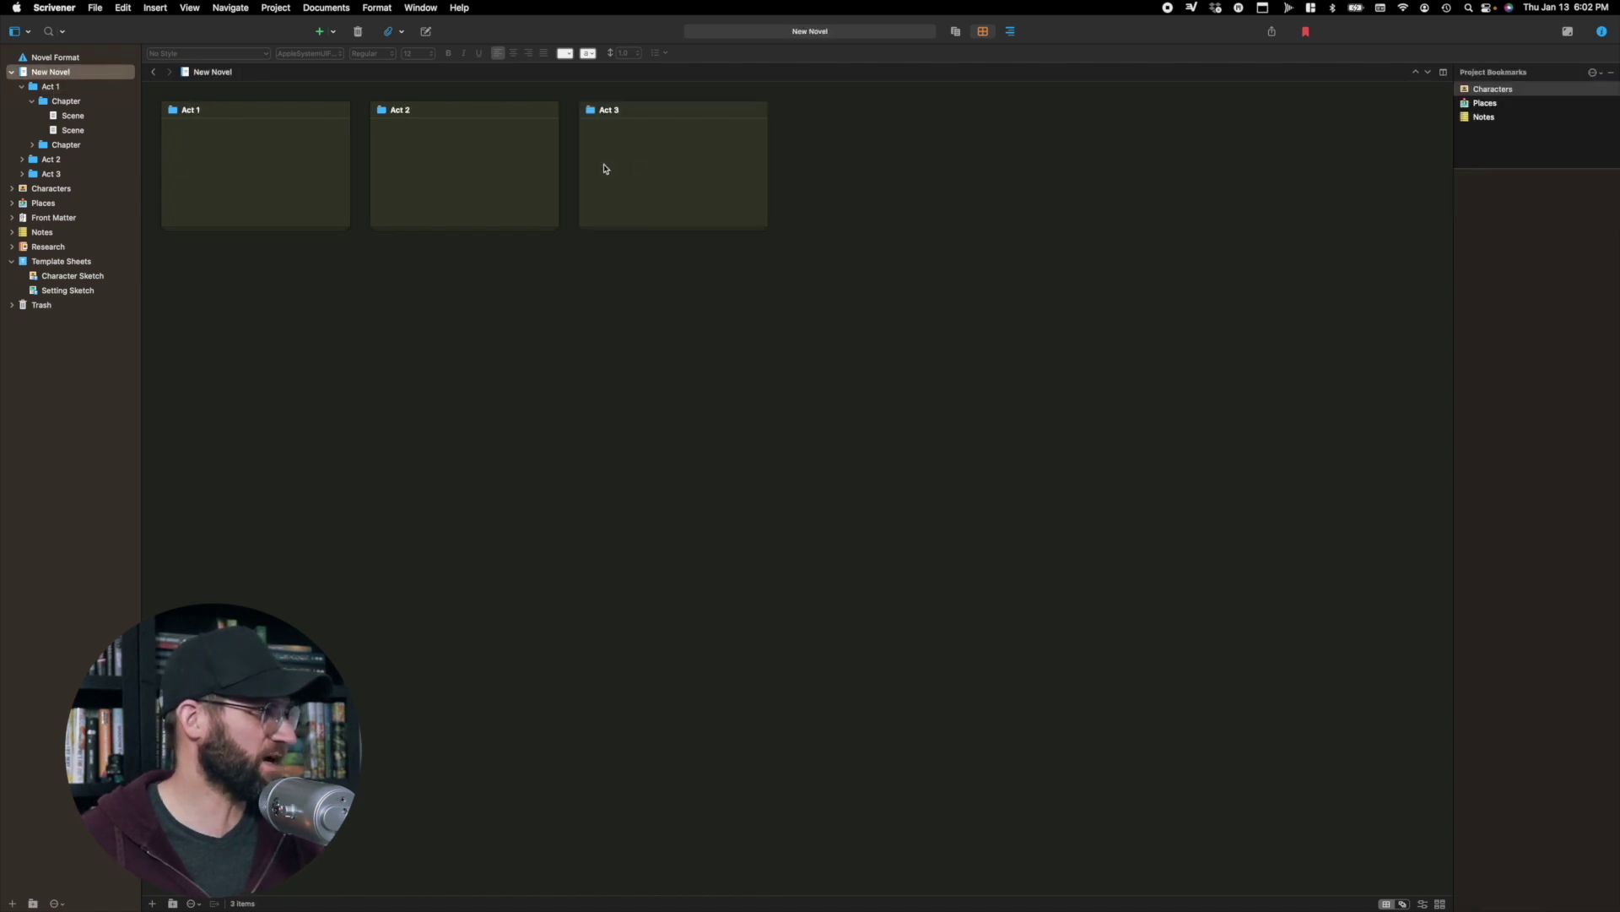
{"action": "double_click", "coordinate": [230, 160]}
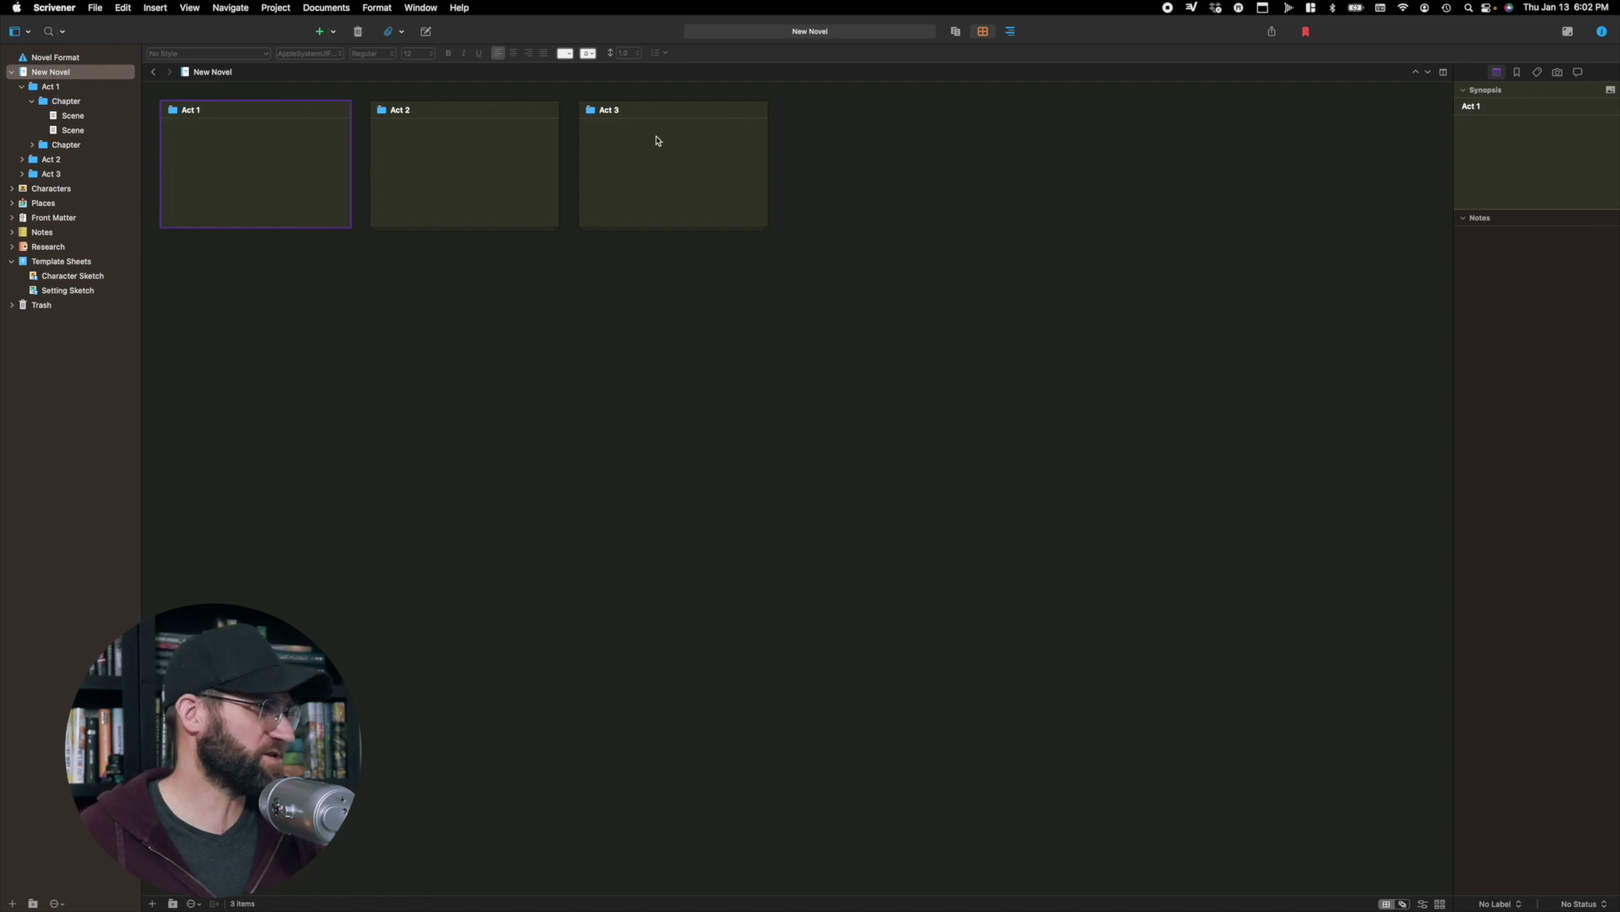
{"action": "double_click", "coordinate": [234, 119]}
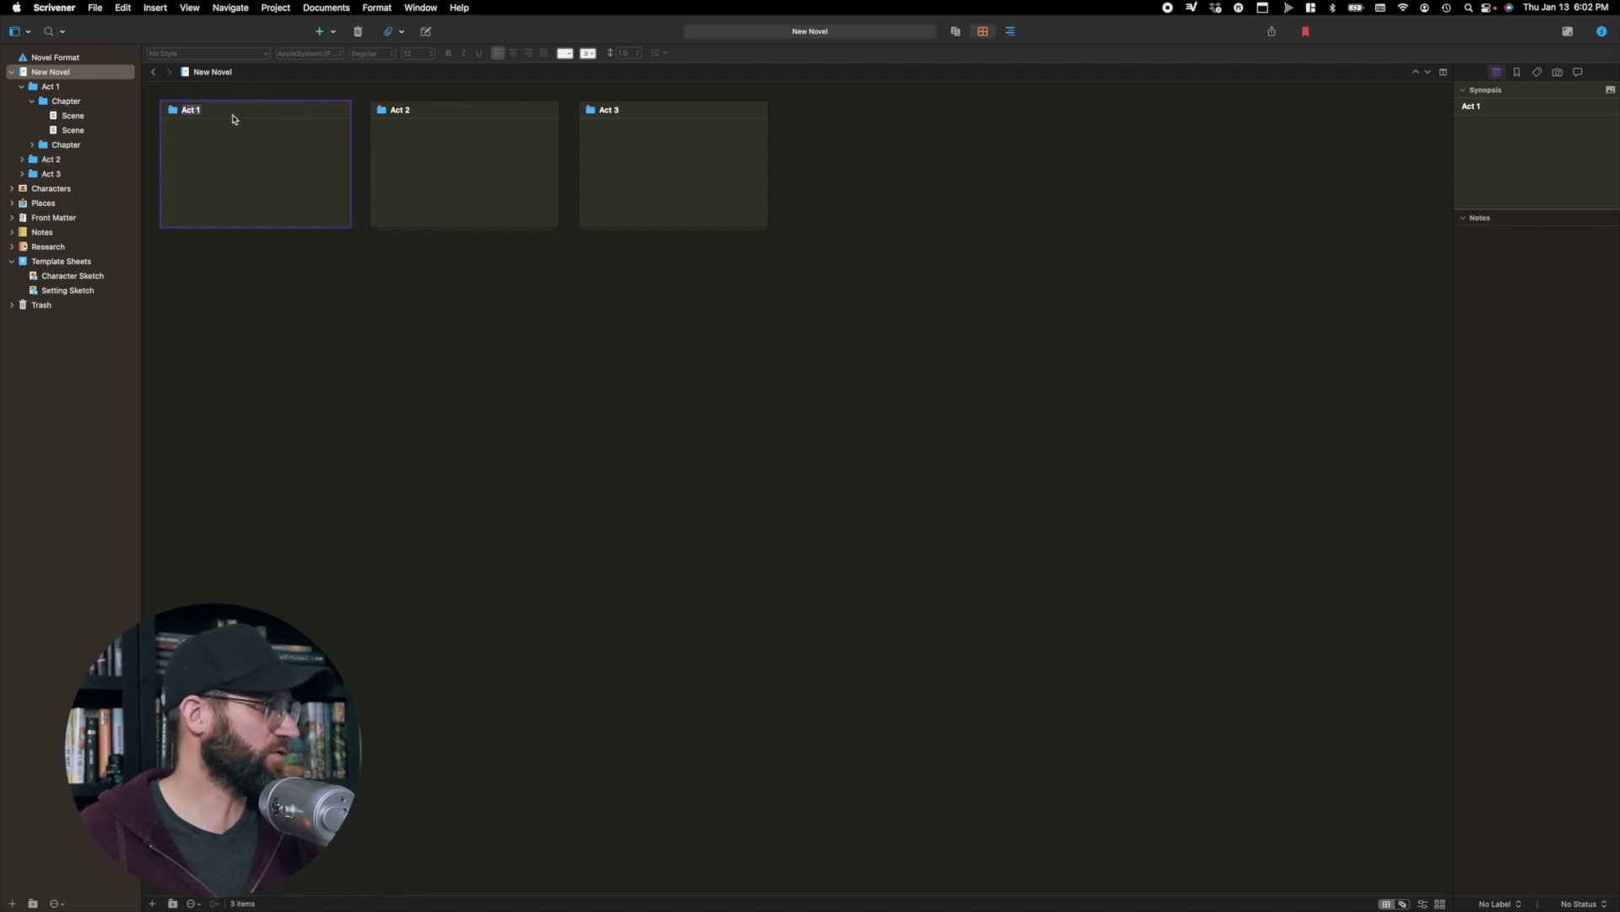
{"action": "left_click", "coordinate": [64, 104]}
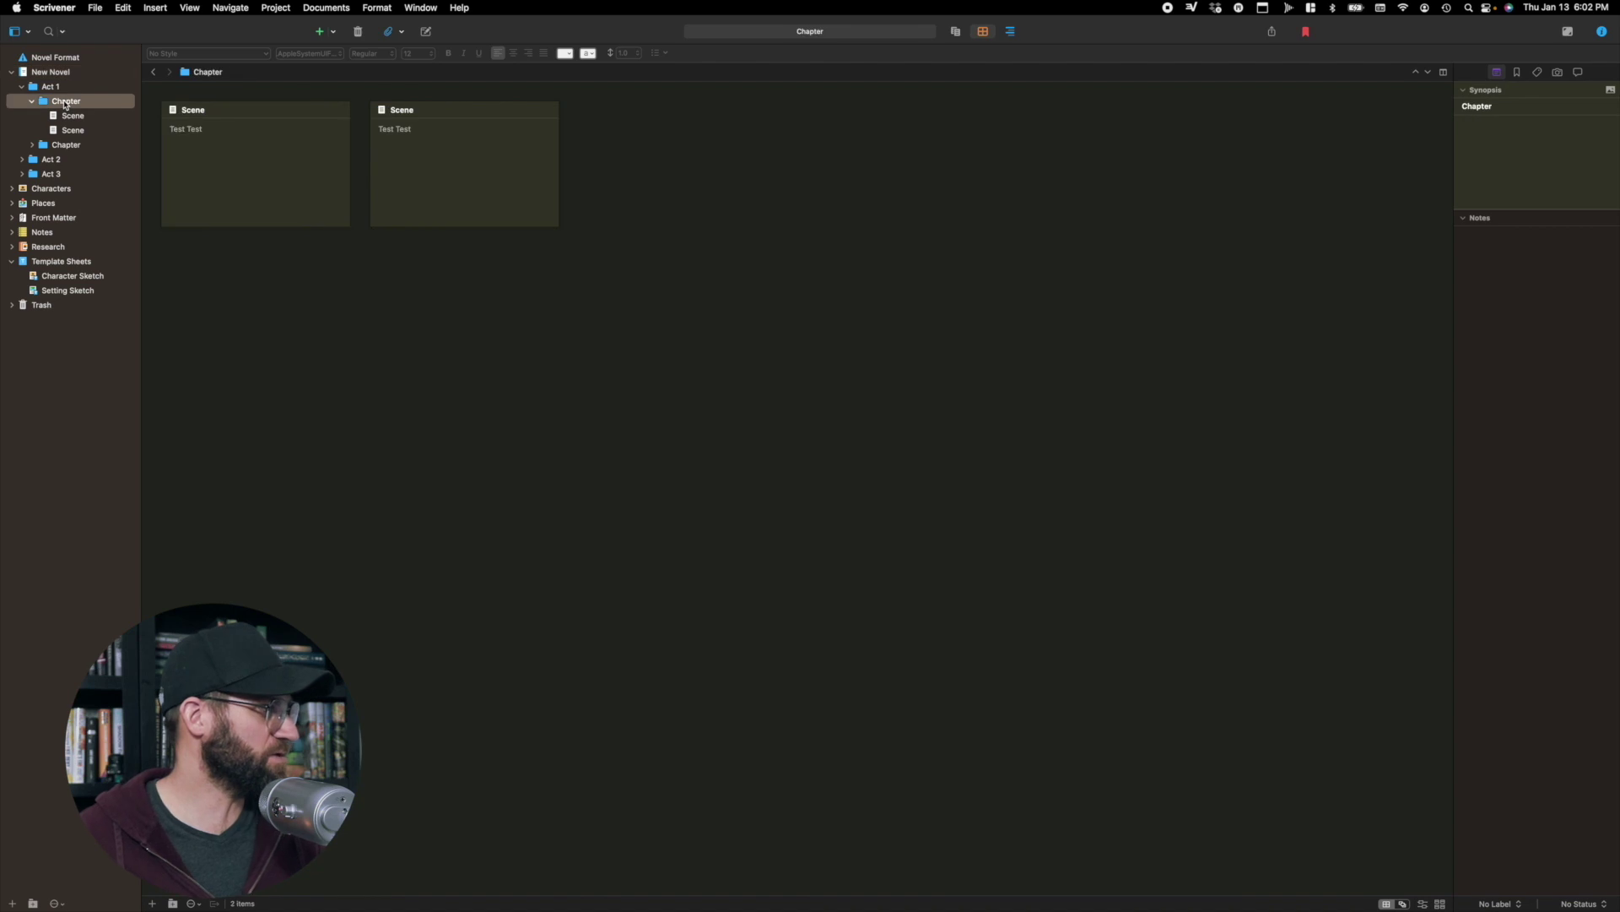
{"action": "left_click", "coordinate": [59, 88]}
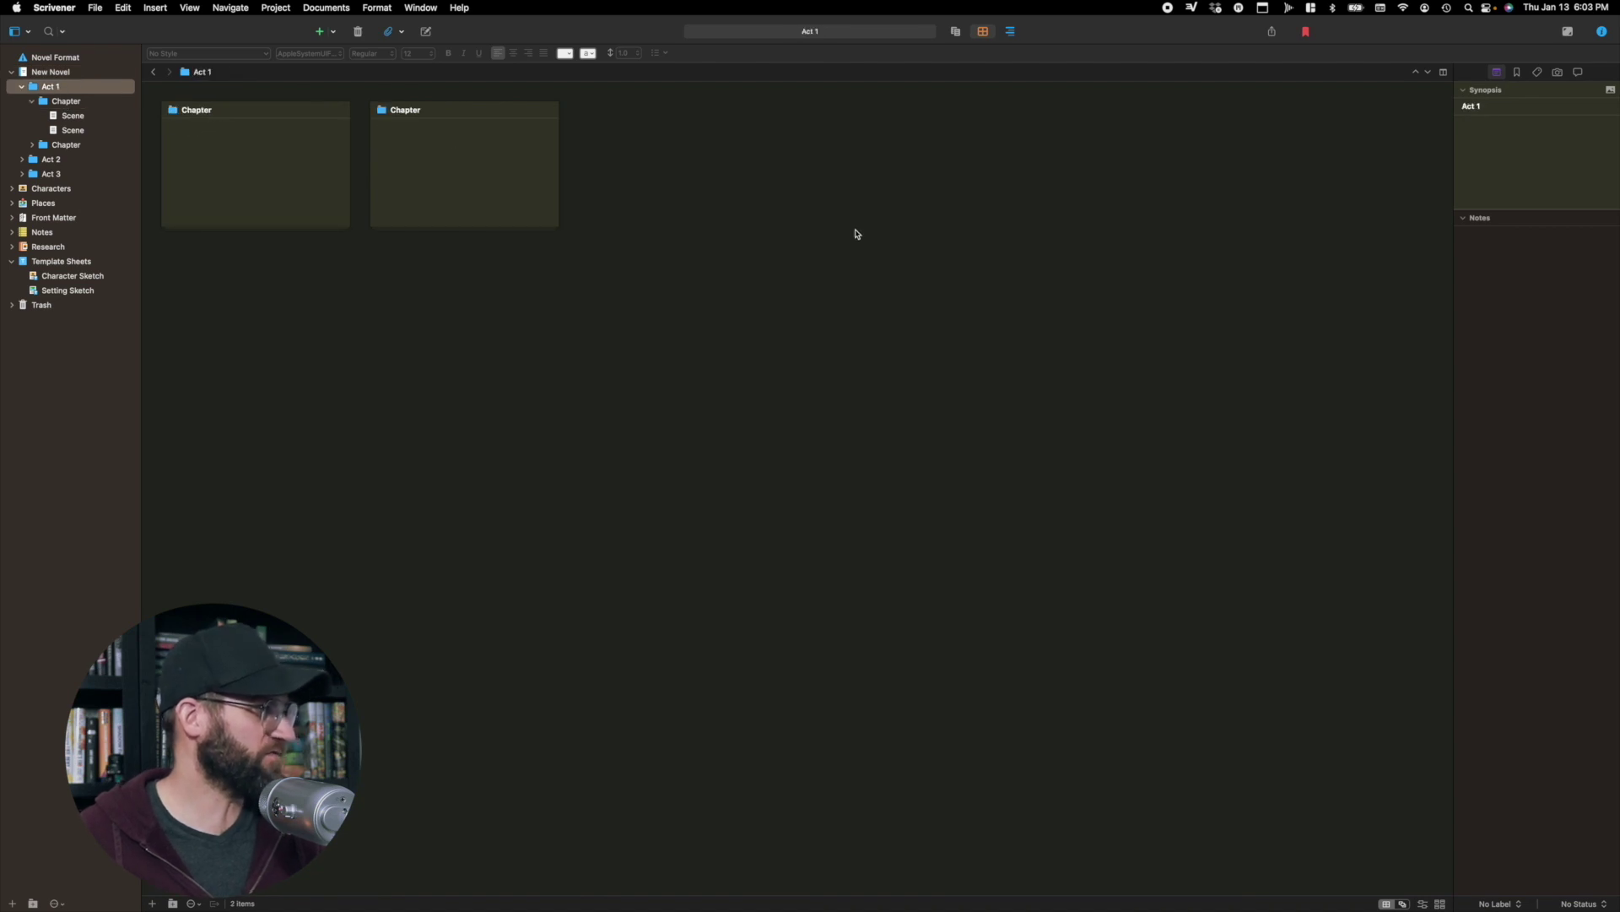
Step: Add a New Folder to Act 1, move it between the two Chapters, and view Act 1's cards
{"action": "left_click", "coordinate": [333, 42]}
{"action": "left_click", "coordinate": [351, 75]}
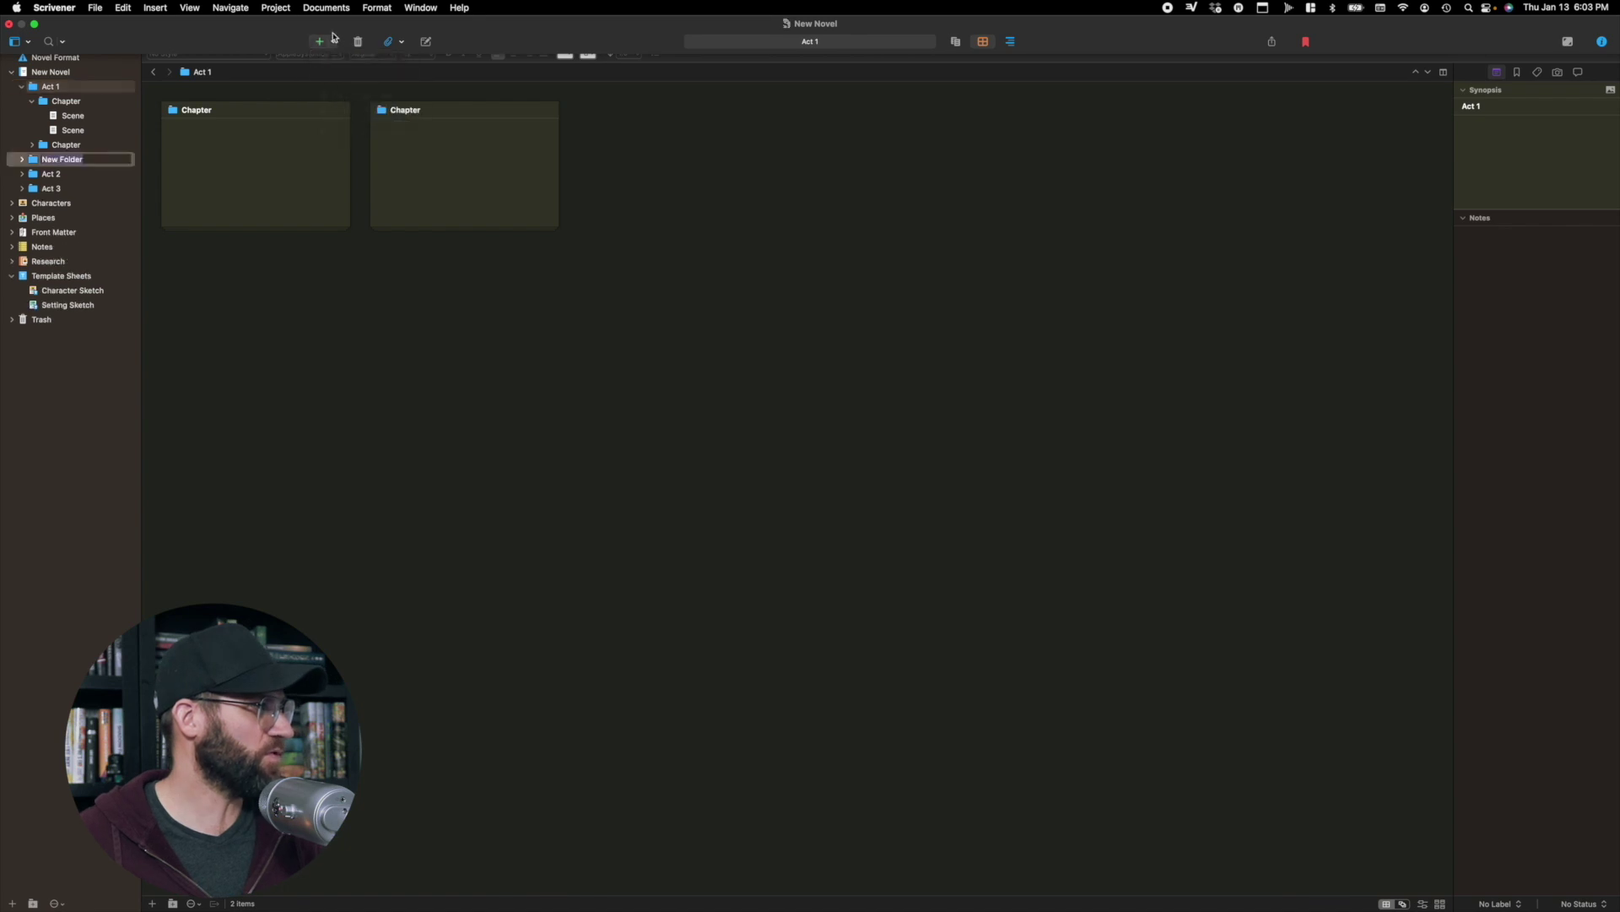
{"action": "mouse_move", "coordinate": [68, 159]}
{"action": "left_mouse_down"}
{"action": "mouse_move", "coordinate": [68, 135]}
{"action": "mouse_move", "coordinate": [66, 155]}
{"action": "left_mouse_up"}
{"action": "left_click", "coordinate": [51, 86]}
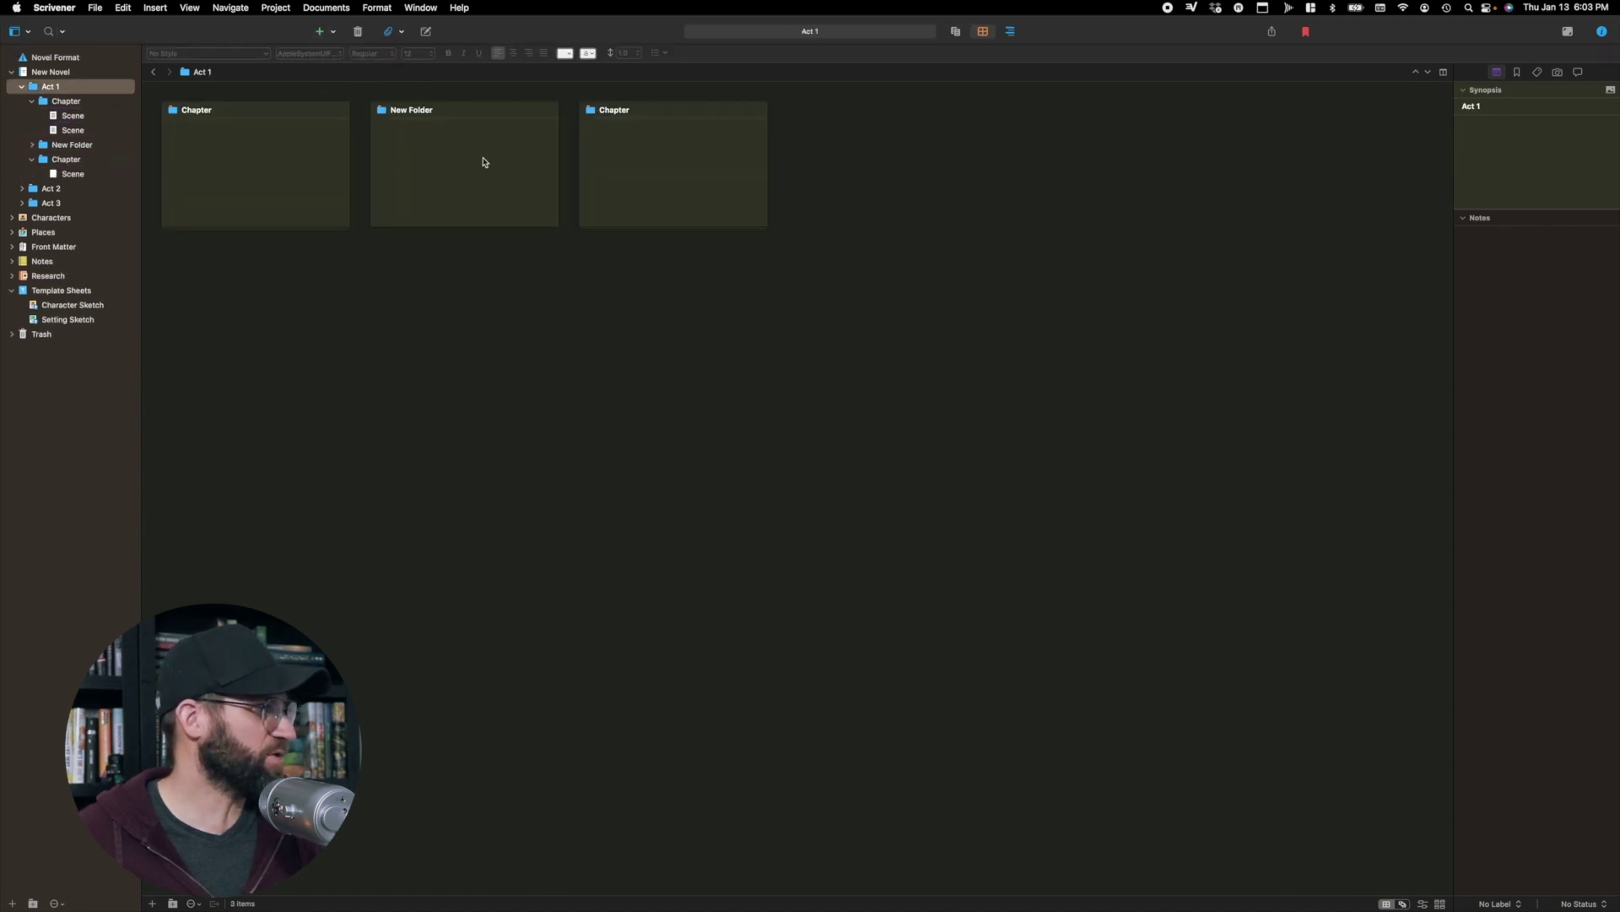
{"action": "left_click_drag", "start_coordinate": [485, 160], "coordinate": [229, 166]}
{"action": "key", "text": "super+z"}
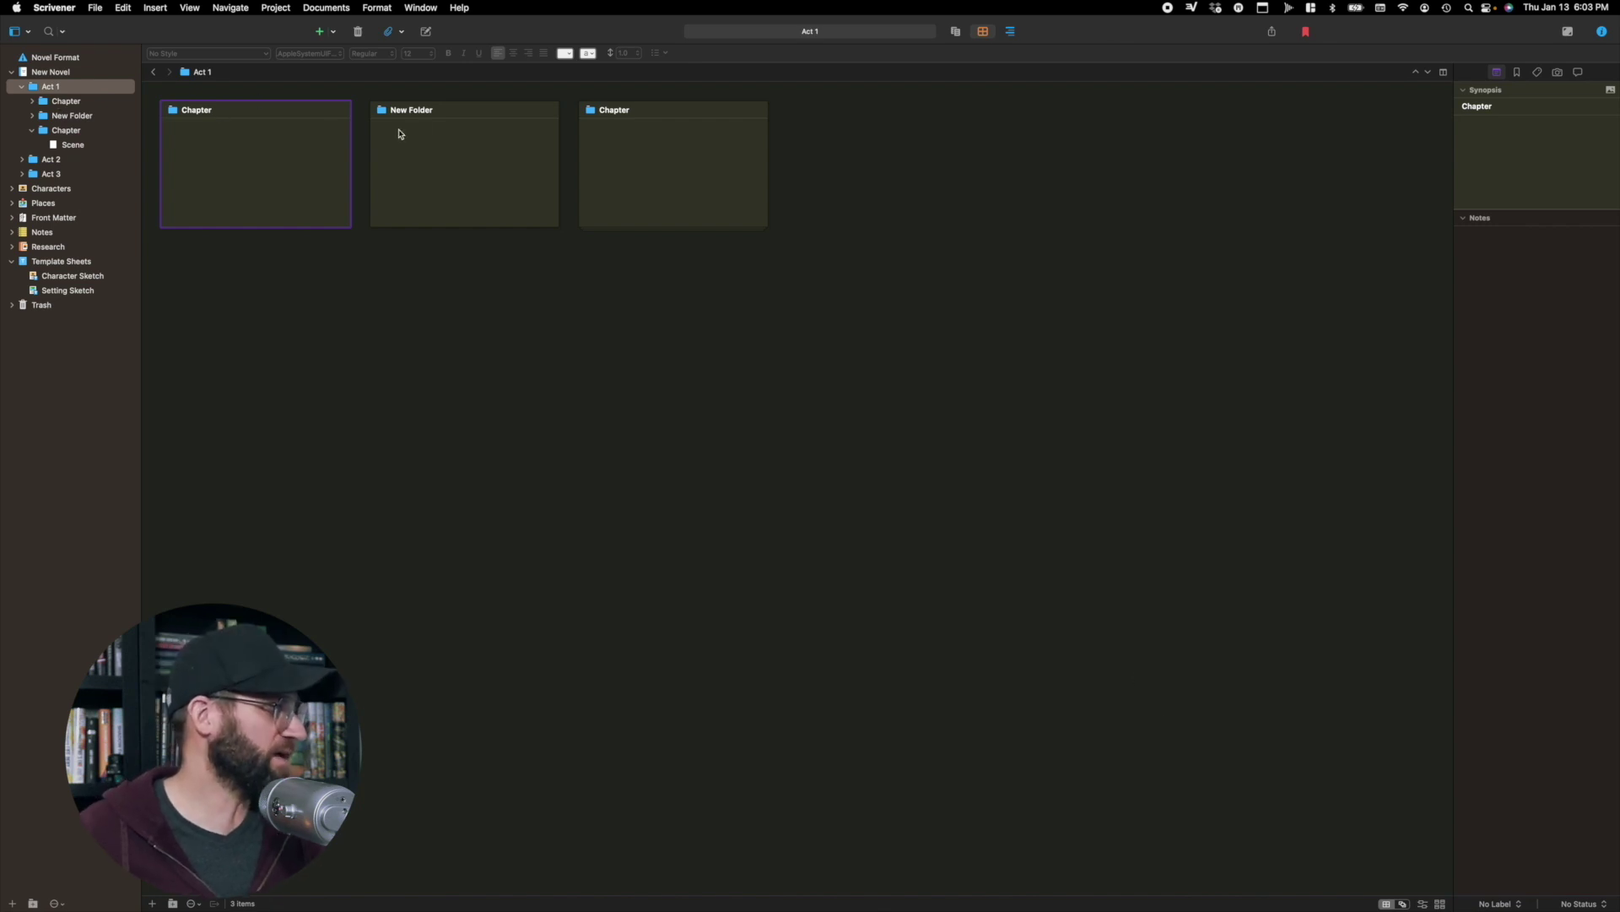
{"action": "left_click", "coordinate": [64, 101]}
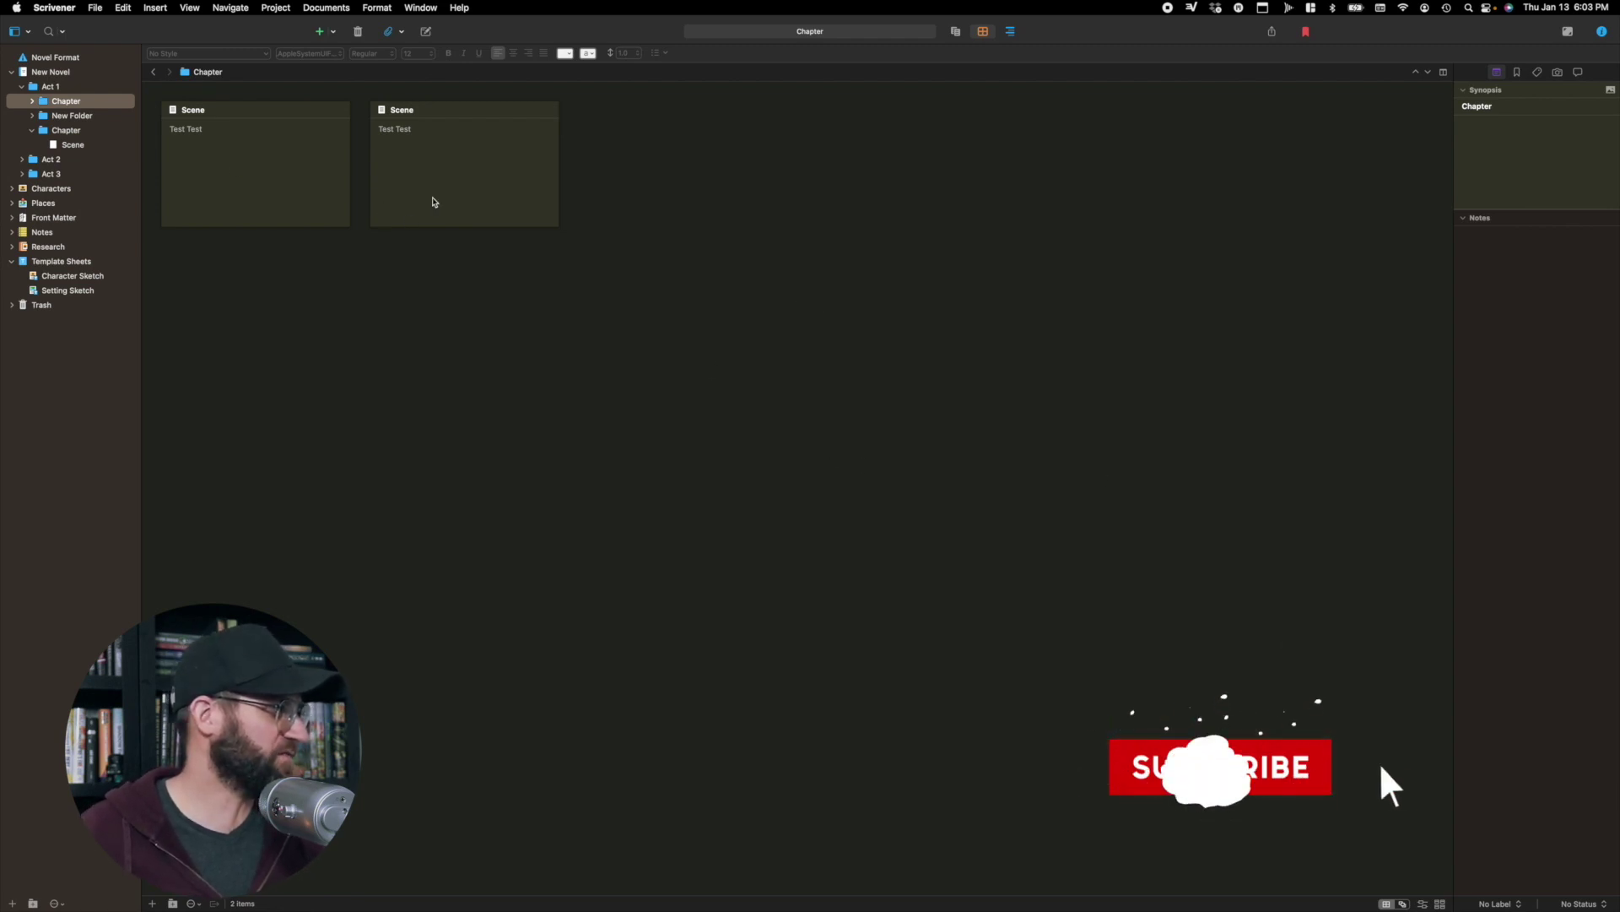
{"action": "left_click", "coordinate": [58, 88]}
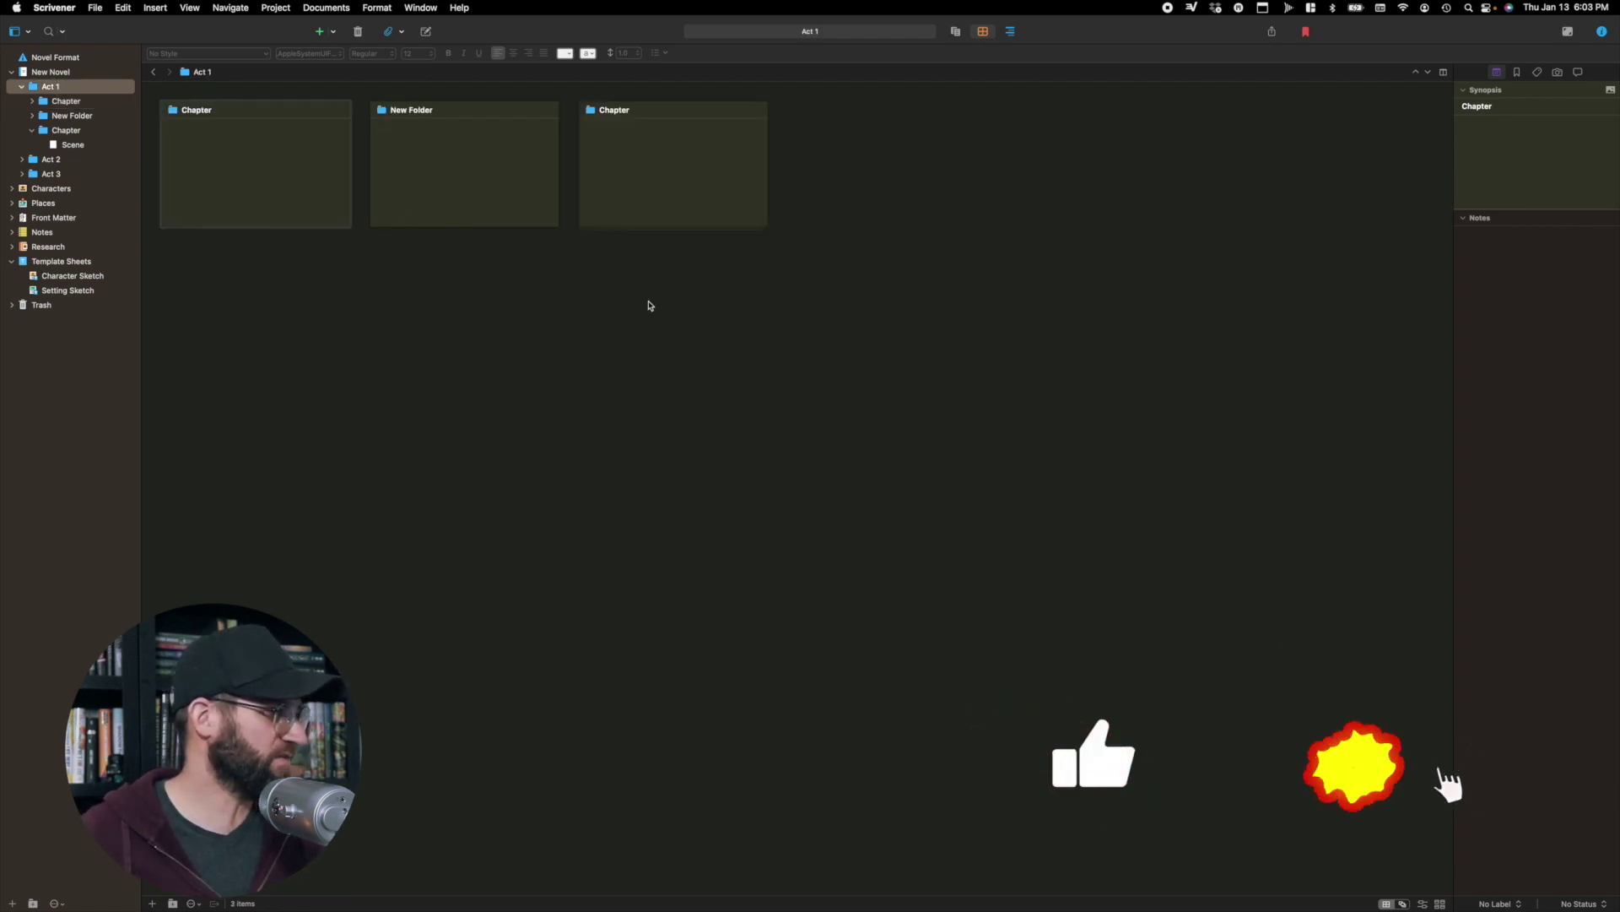
Step: Switch Act 1's corkboard to freeform and rearrange the Chapter and New Folder cards
{"action": "left_click", "coordinate": [1403, 903]}
{"action": "left_click_drag", "start_coordinate": [672, 181], "coordinate": [738, 402]}
{"action": "left_click_drag", "start_coordinate": [501, 195], "coordinate": [1031, 229]}
{"action": "left_click_drag", "start_coordinate": [249, 174], "coordinate": [411, 505]}
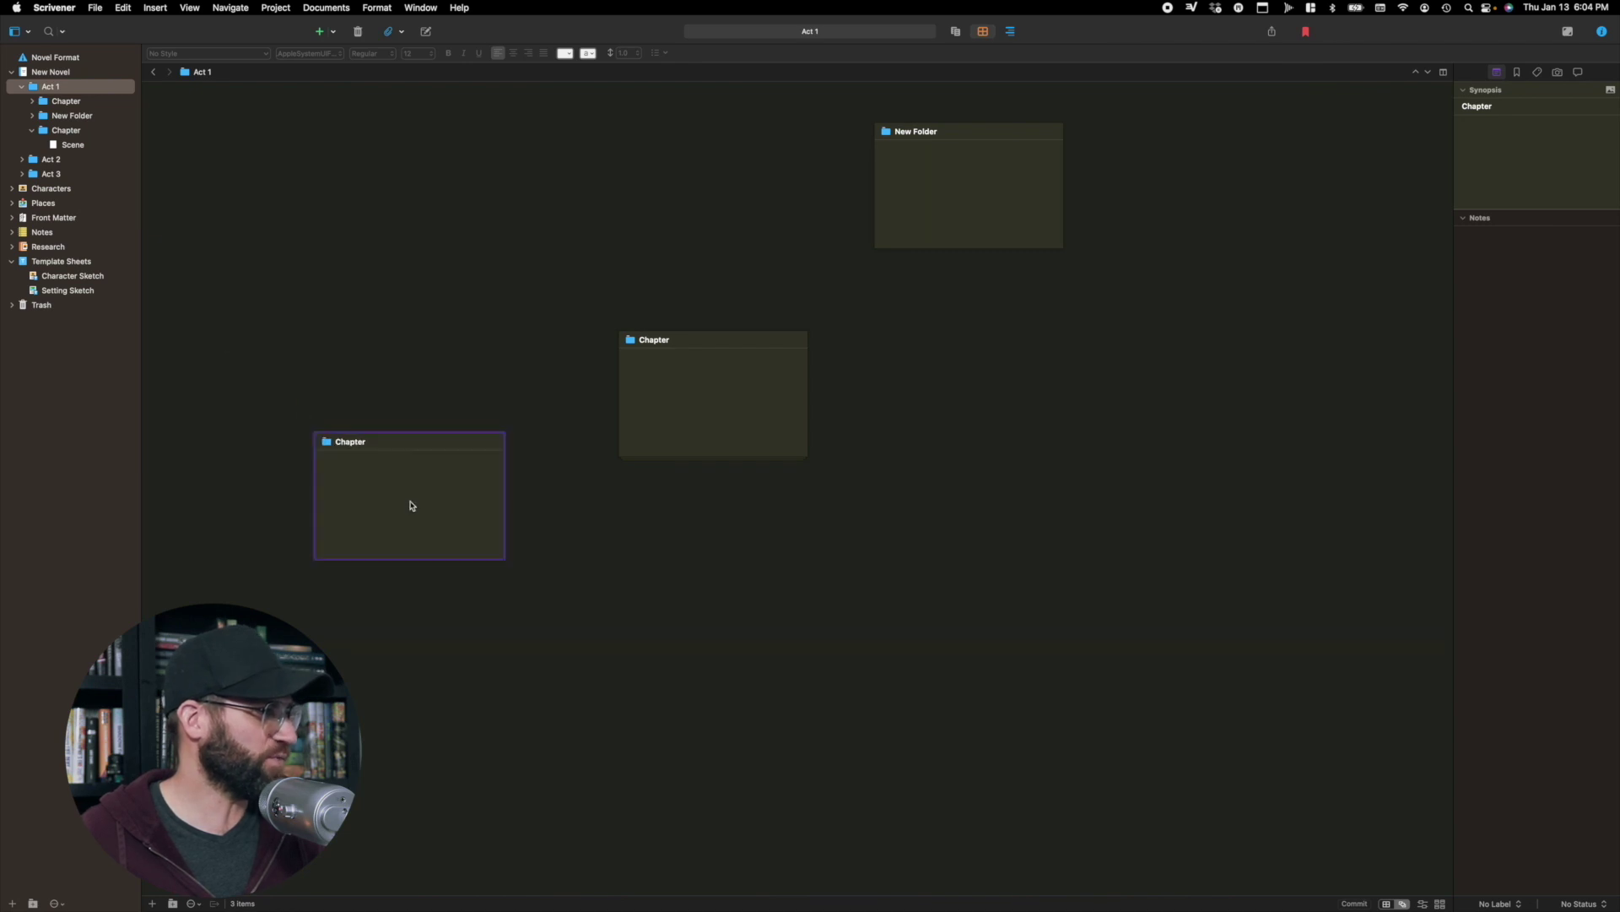
Step: Add three untitled document cards, then return the corkboard to a grid layout
{"action": "double_click", "coordinate": [430, 279]}
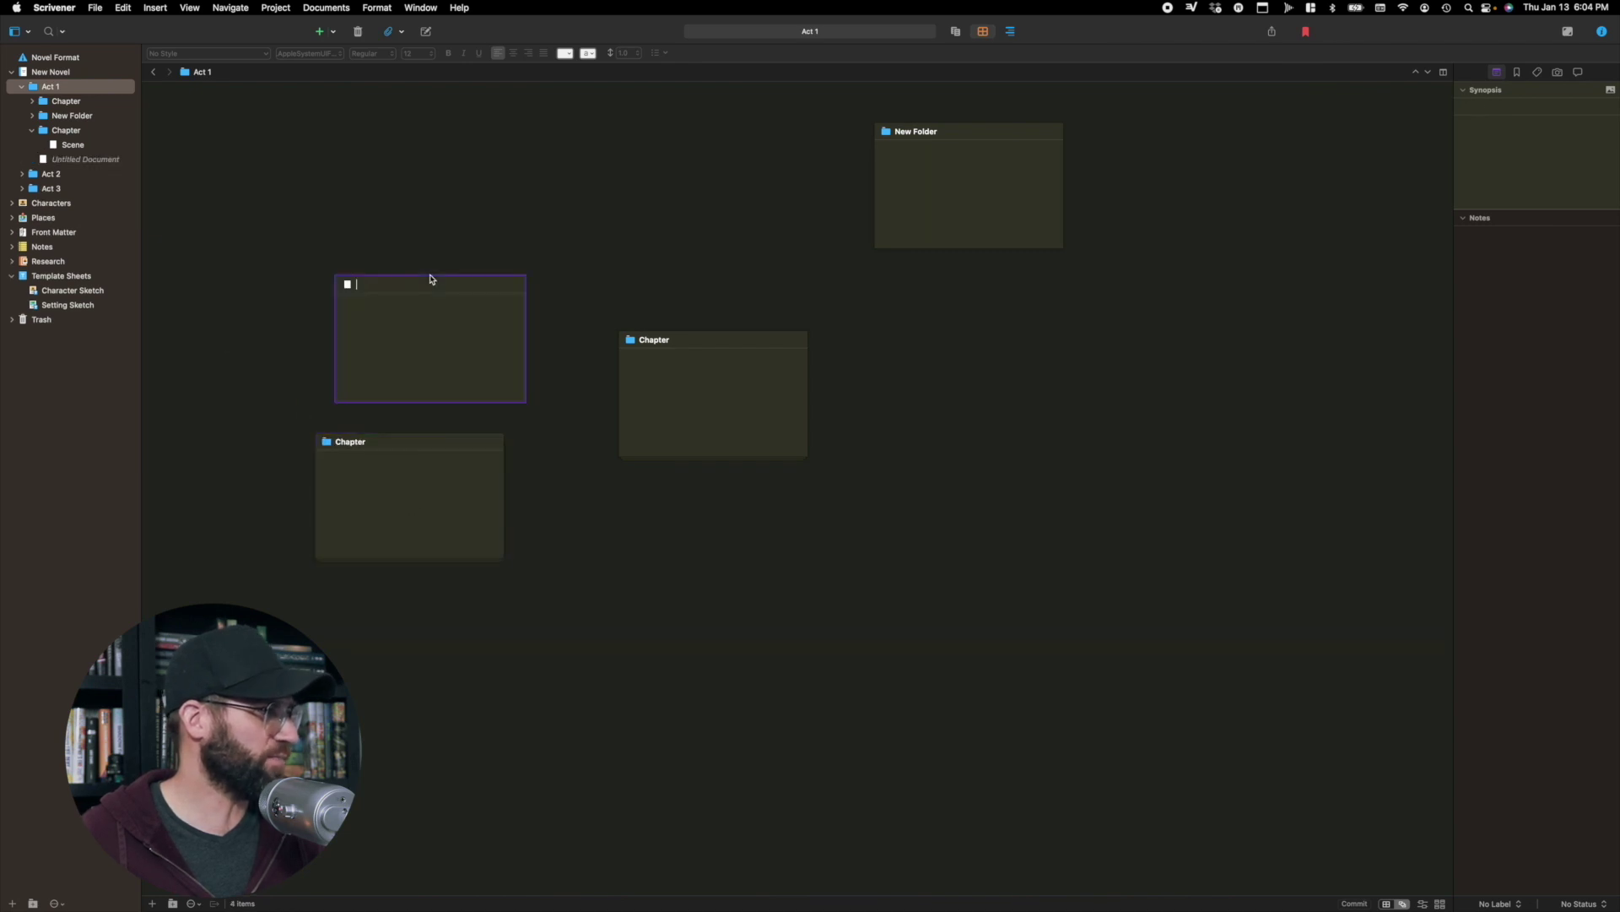
{"action": "double_click", "coordinate": [606, 237]}
{"action": "double_click", "coordinate": [1098, 463]}
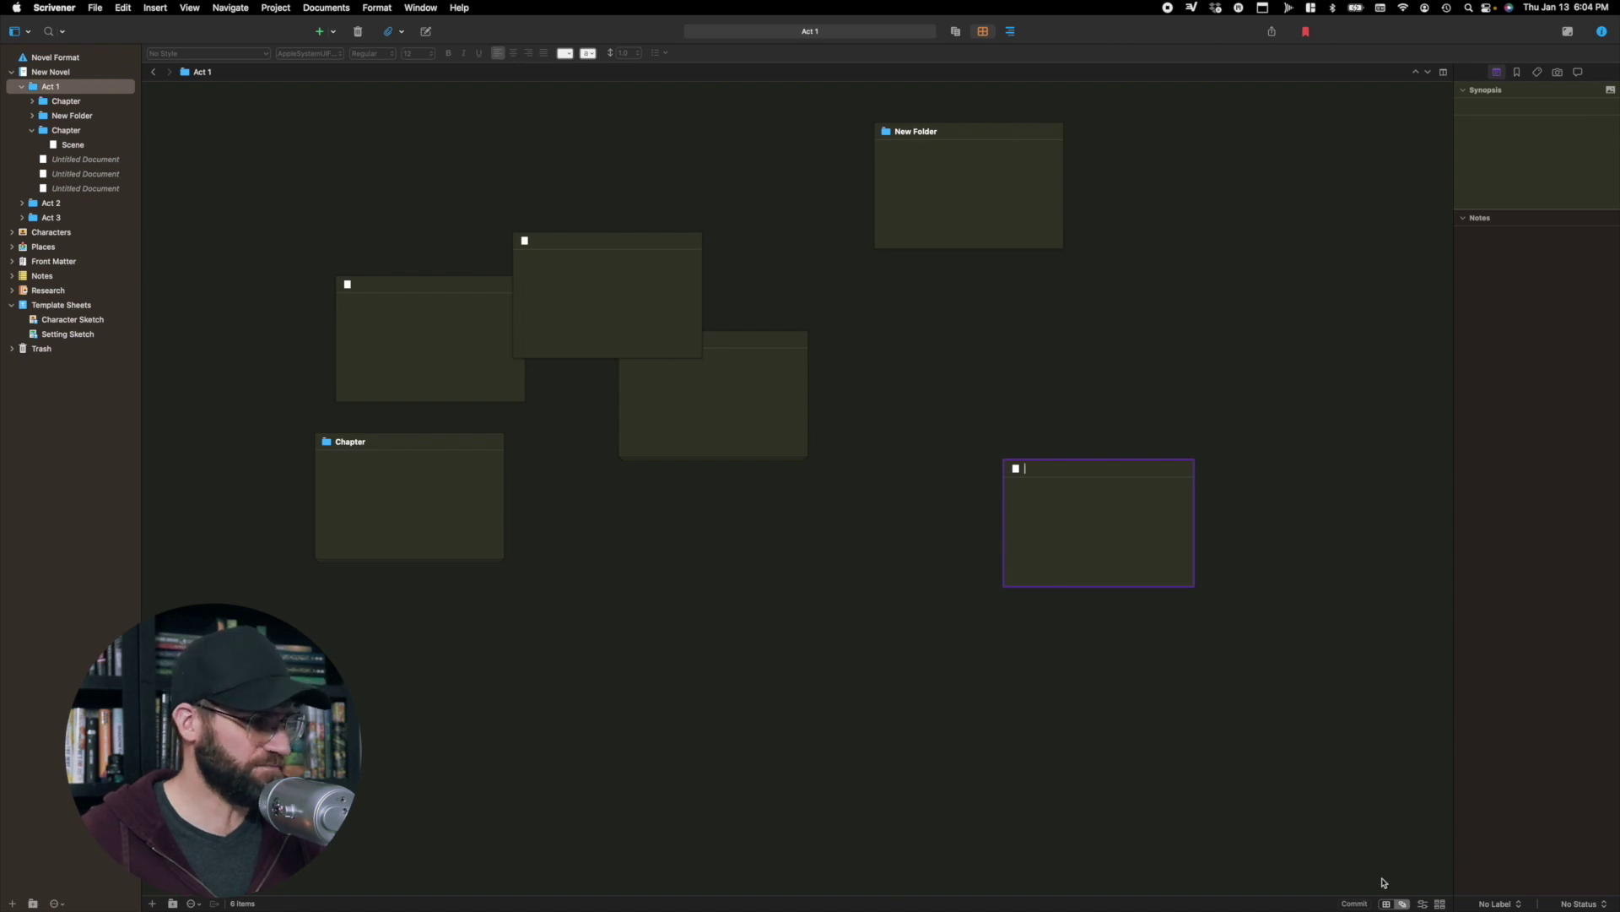
{"action": "left_click", "coordinate": [1386, 903]}
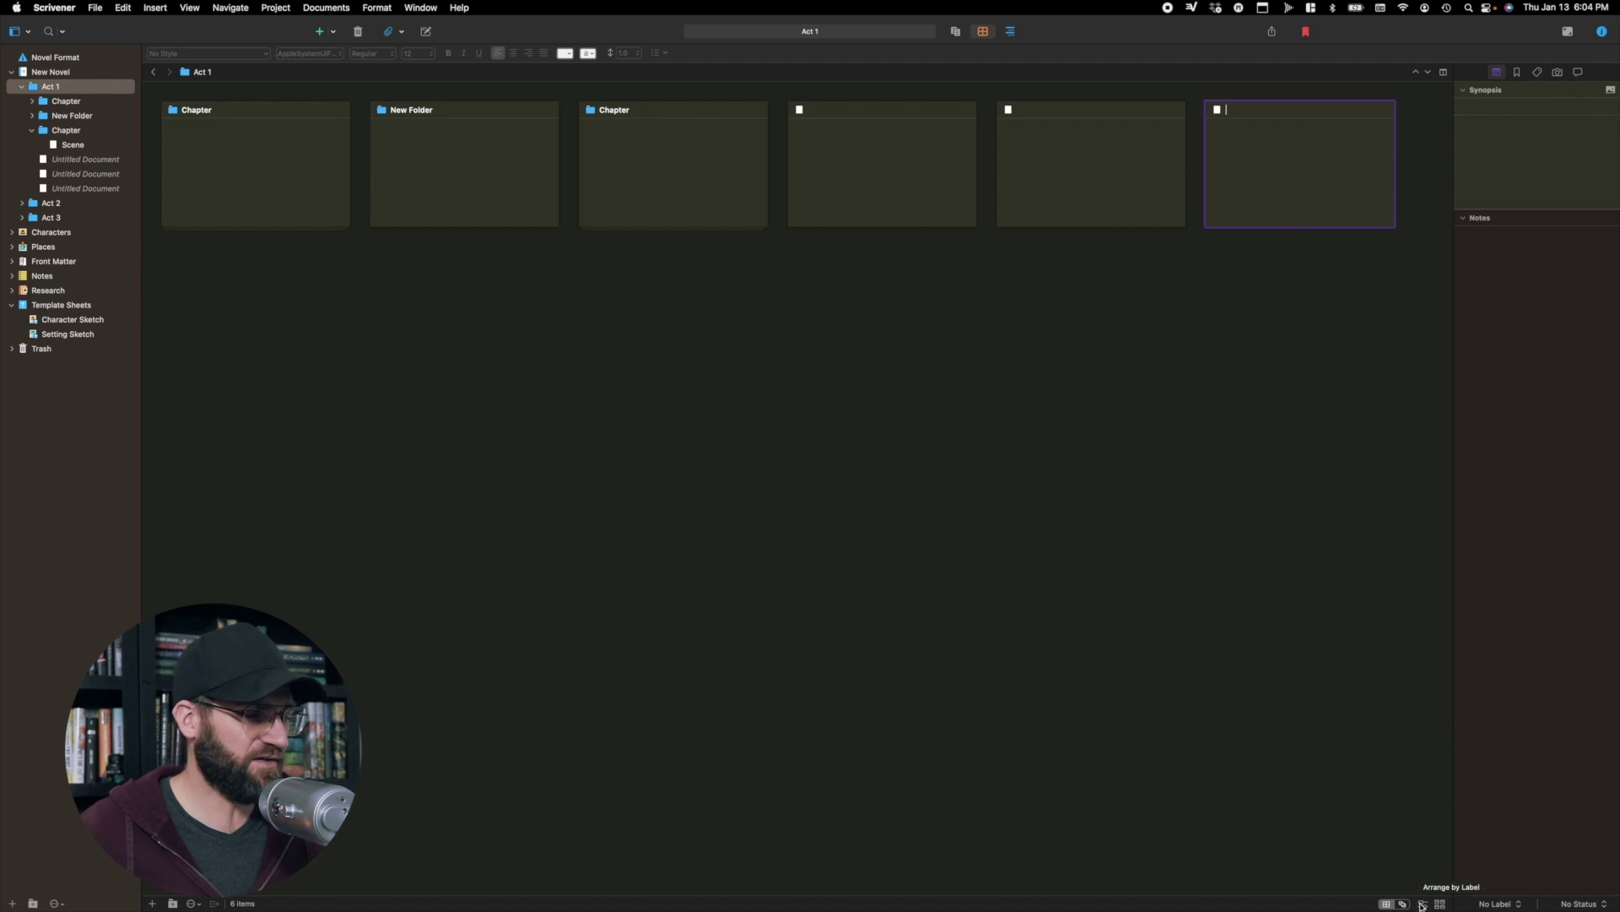
Step: Arrange Act 1's cards by label, dragging cards into Red, Yellow, Red and Green rows
{"action": "left_click", "coordinate": [1423, 904]}
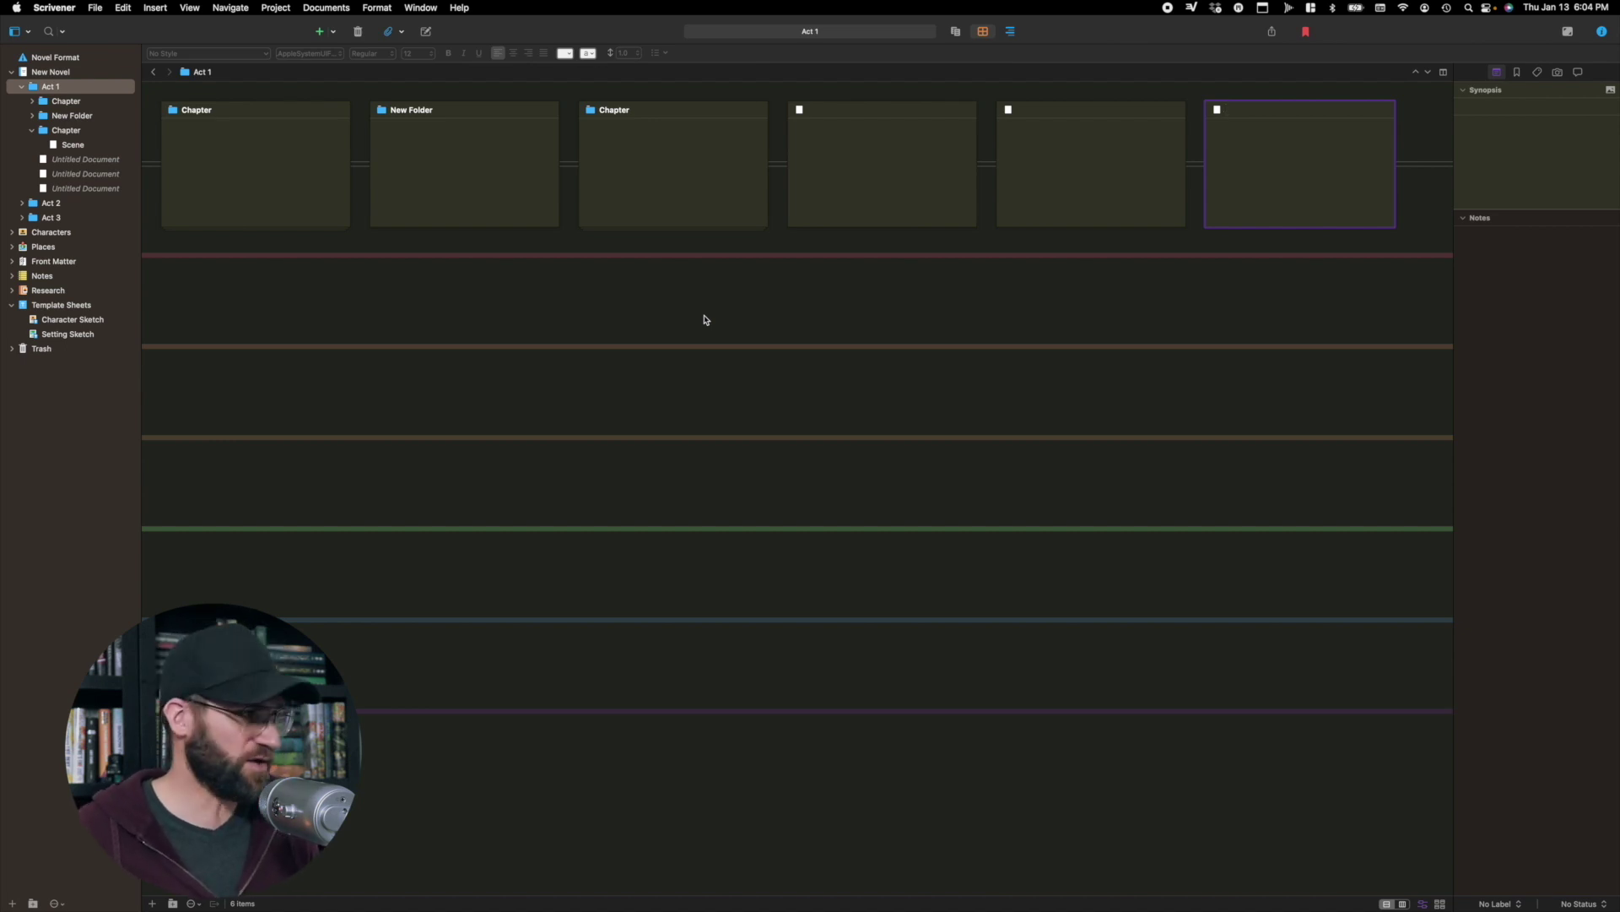
{"action": "left_click_drag", "start_coordinate": [452, 199], "coordinate": [456, 253]}
{"action": "left_click_drag", "start_coordinate": [662, 169], "coordinate": [662, 421]}
{"action": "left_click_drag", "start_coordinate": [857, 206], "coordinate": [878, 263]}
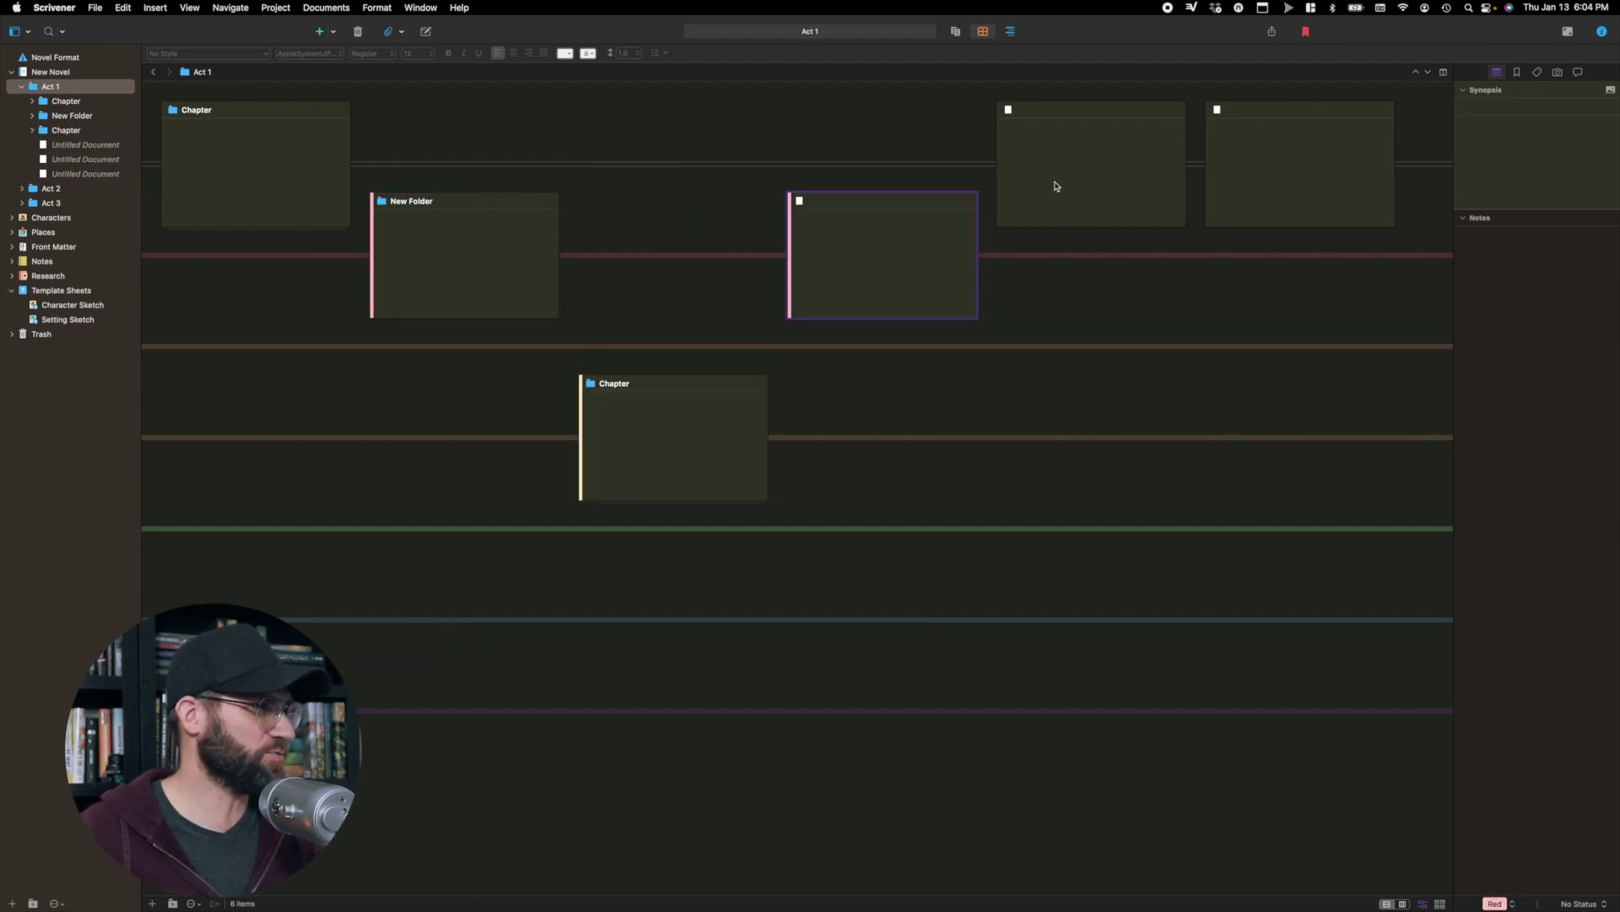
{"action": "left_click_drag", "start_coordinate": [1055, 186], "coordinate": [1076, 553]}
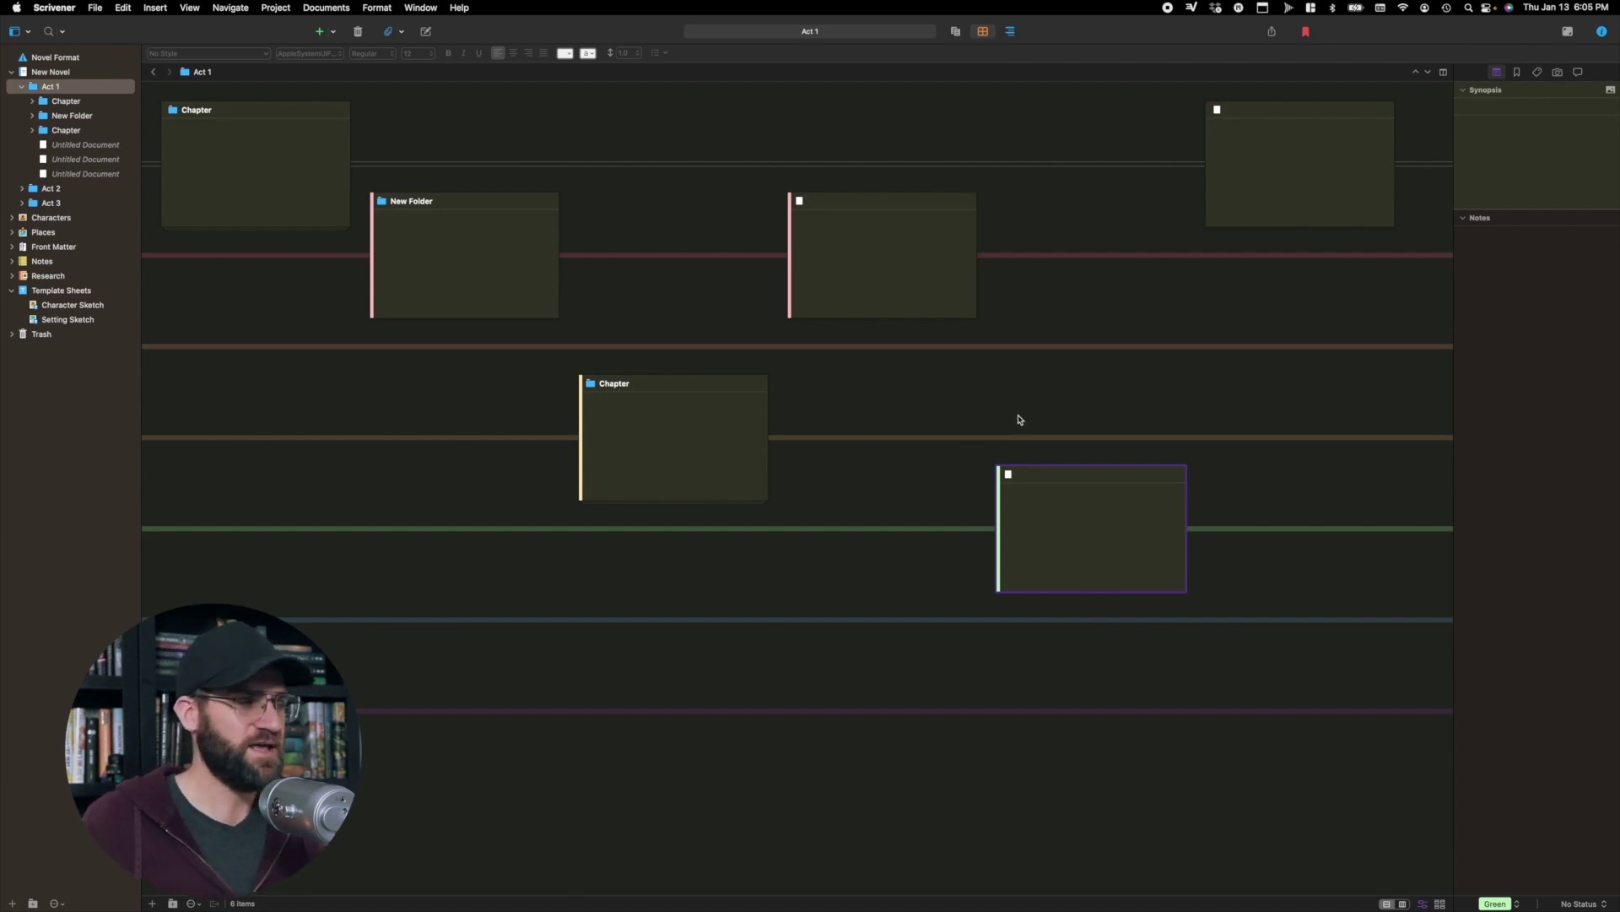
{"action": "left_click", "coordinate": [1072, 352]}
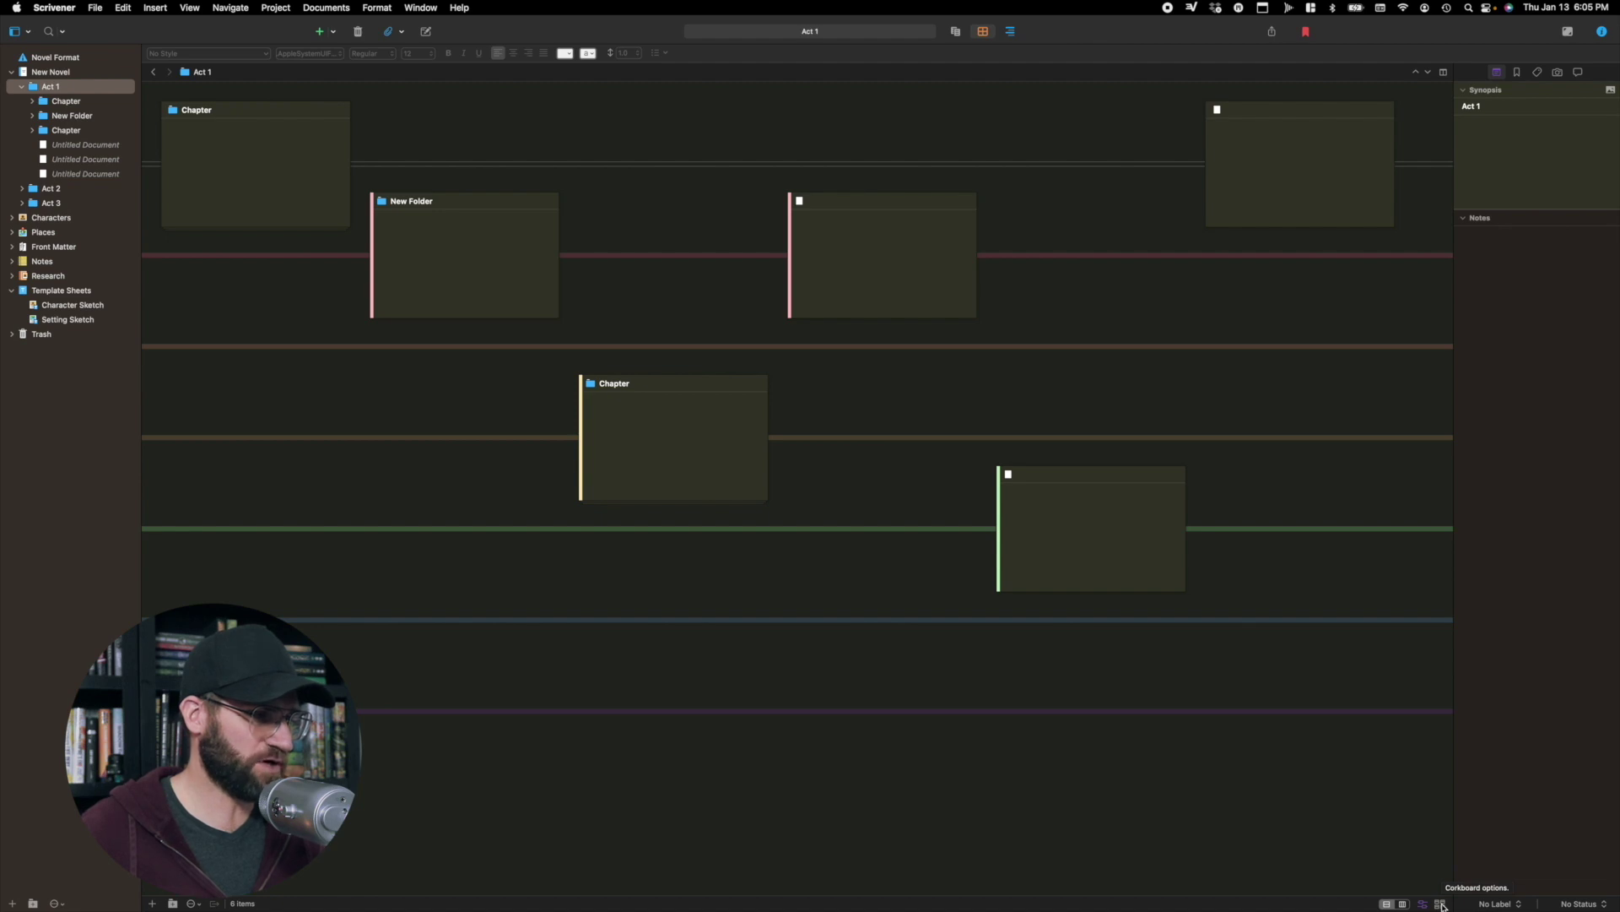
Step: Resize Act 1's corkboard cards with the Card size slider in Corkboard Options
{"action": "left_click", "coordinate": [1442, 905]}
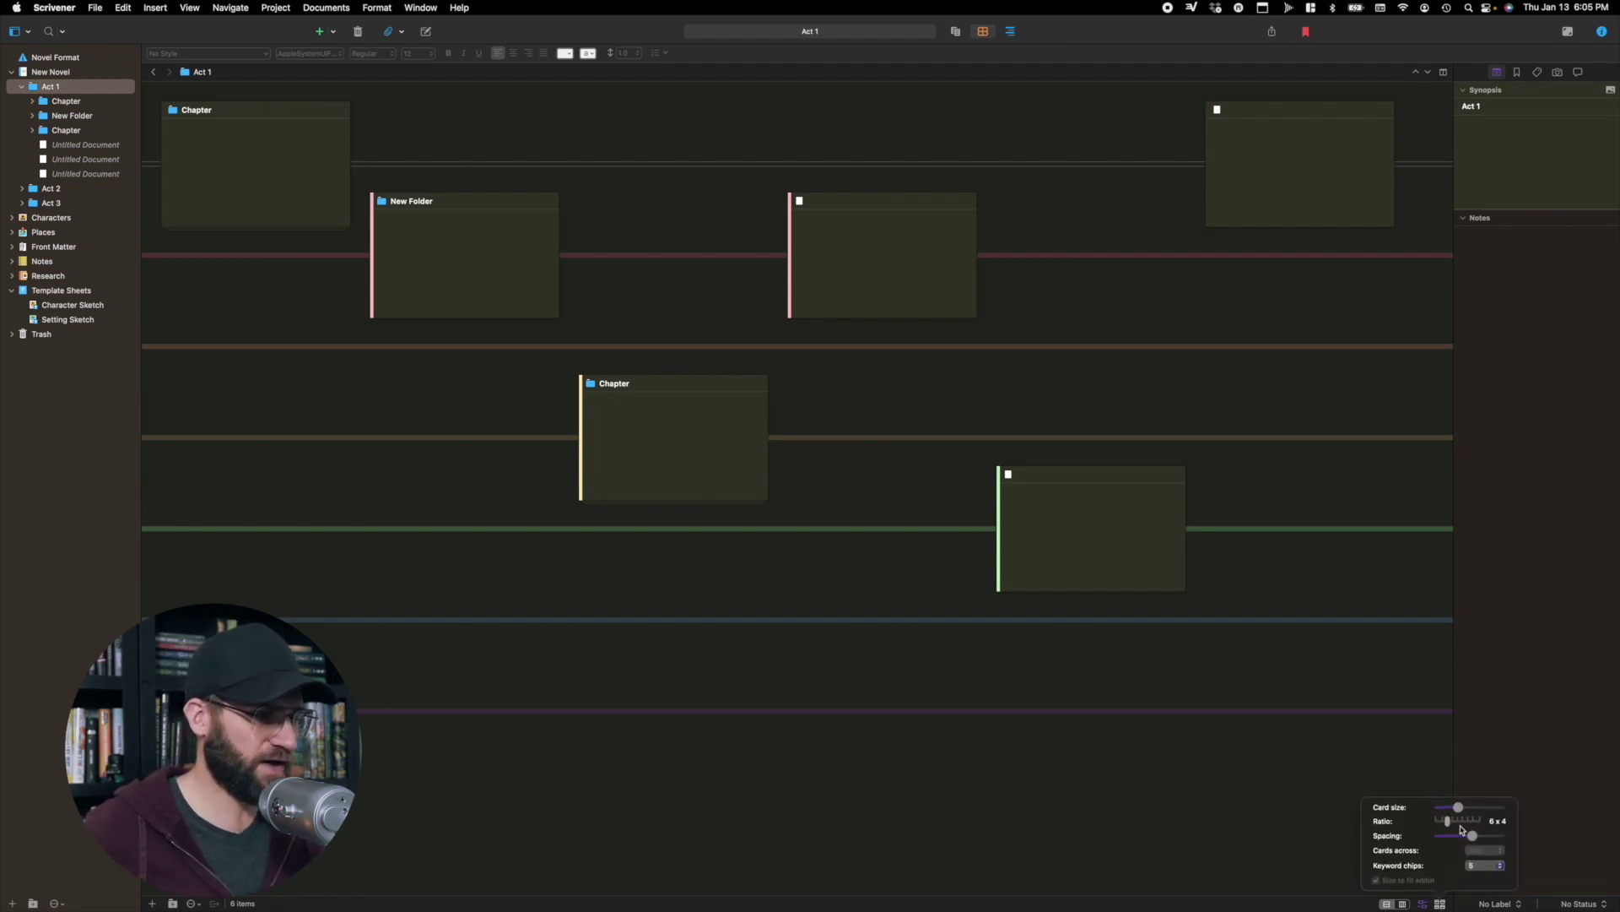
{"action": "left_click_drag", "start_coordinate": [1459, 807], "coordinate": [1458, 842]}
{"action": "left_click", "coordinate": [1405, 907]}
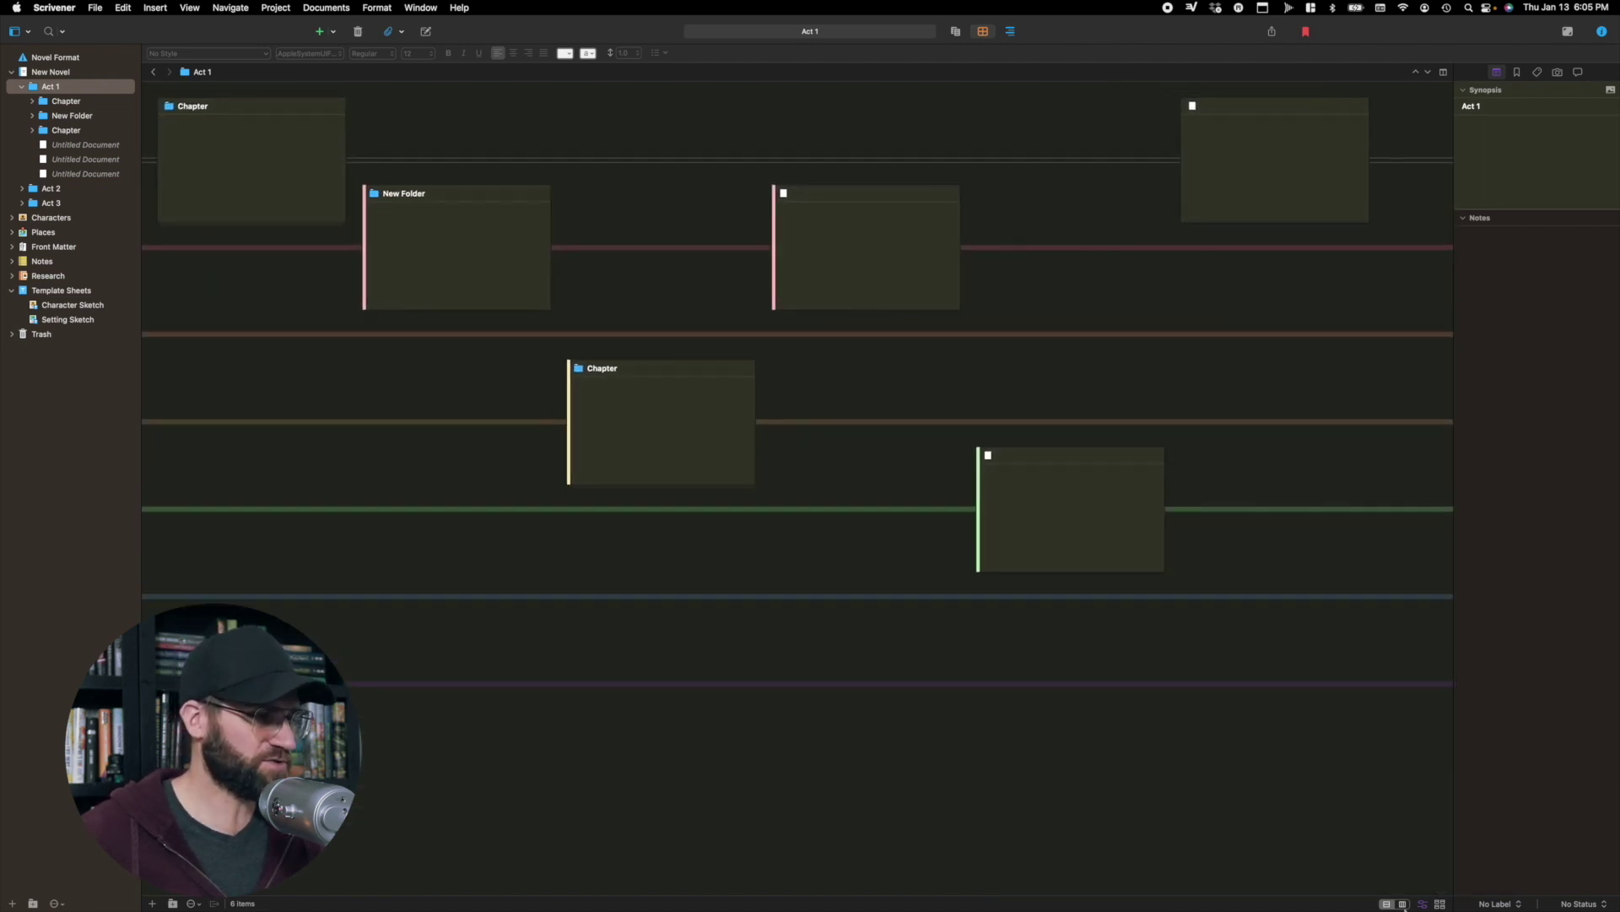
Step: Turn off label lanes so Act 1's six cards sit in a plain grid row
{"action": "left_click", "coordinate": [984, 32]}
{"action": "left_click", "coordinate": [984, 32]}
{"action": "left_click", "coordinate": [1406, 904]}
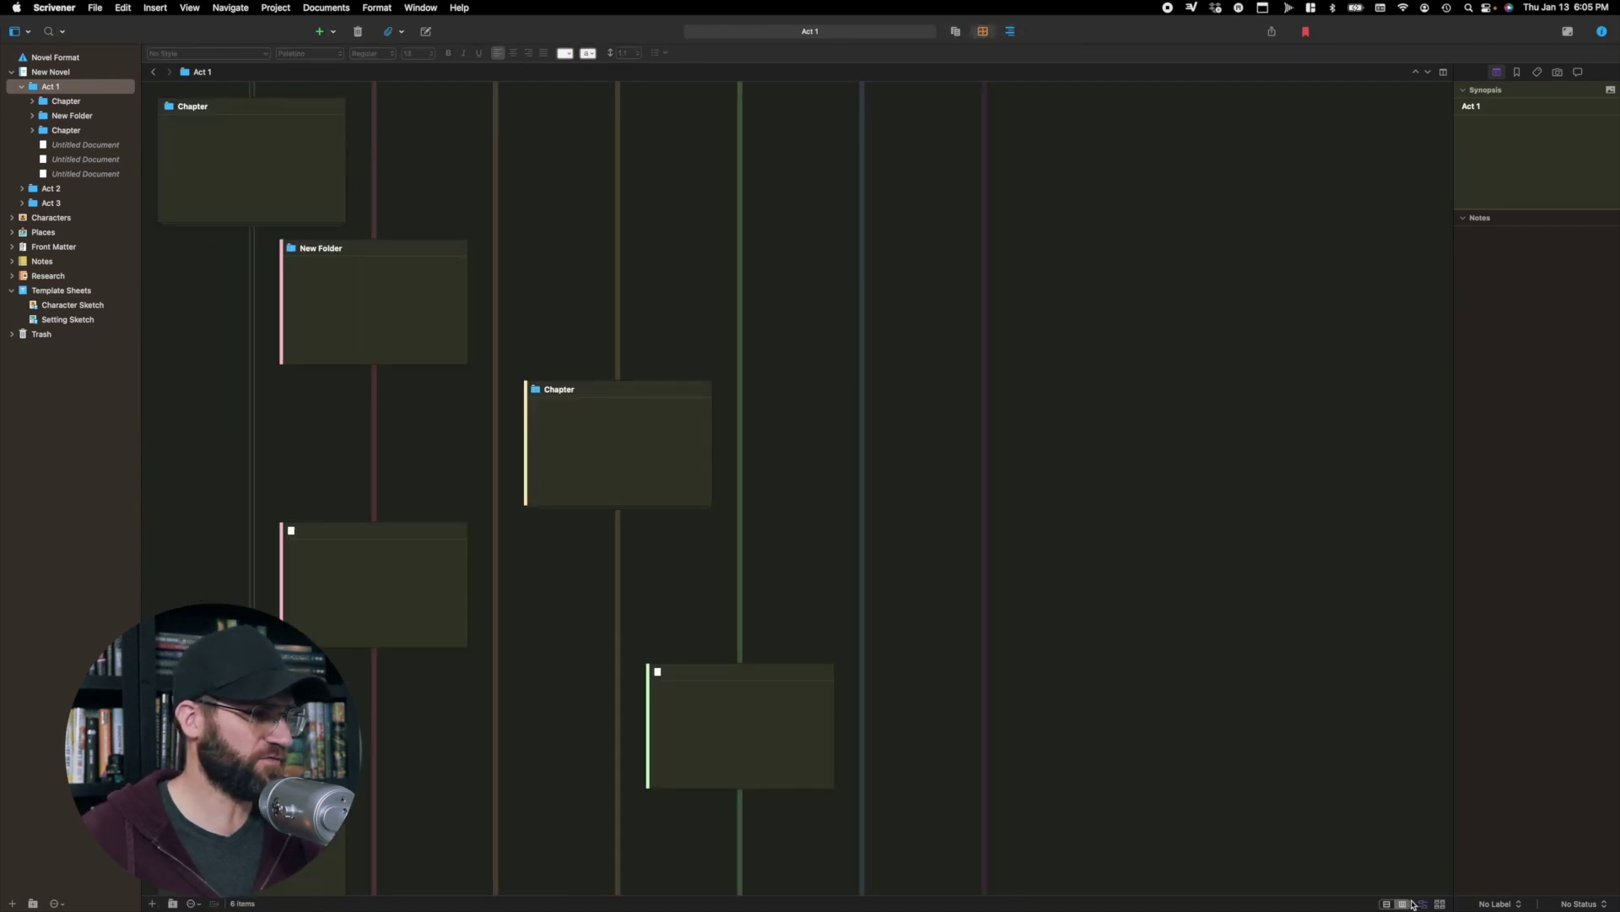
{"action": "left_click", "coordinate": [1386, 903]}
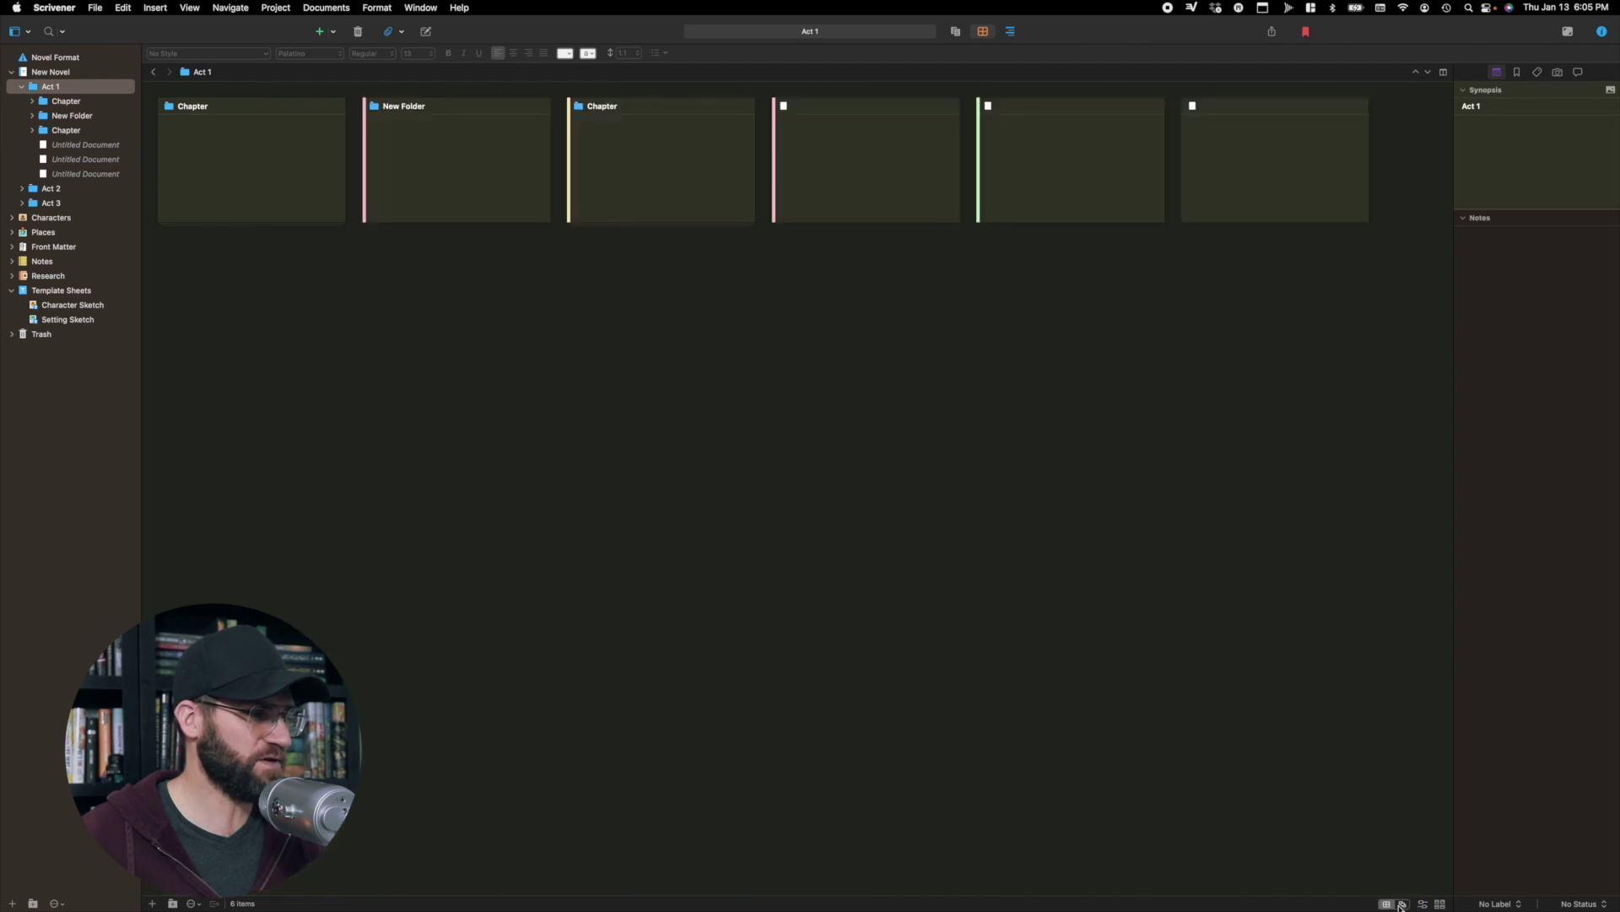
Step: Show Act 1 in the Outliner with the first Chapter expanded, adding Total Words and Total Characters columns
{"action": "left_click", "coordinate": [1013, 33]}
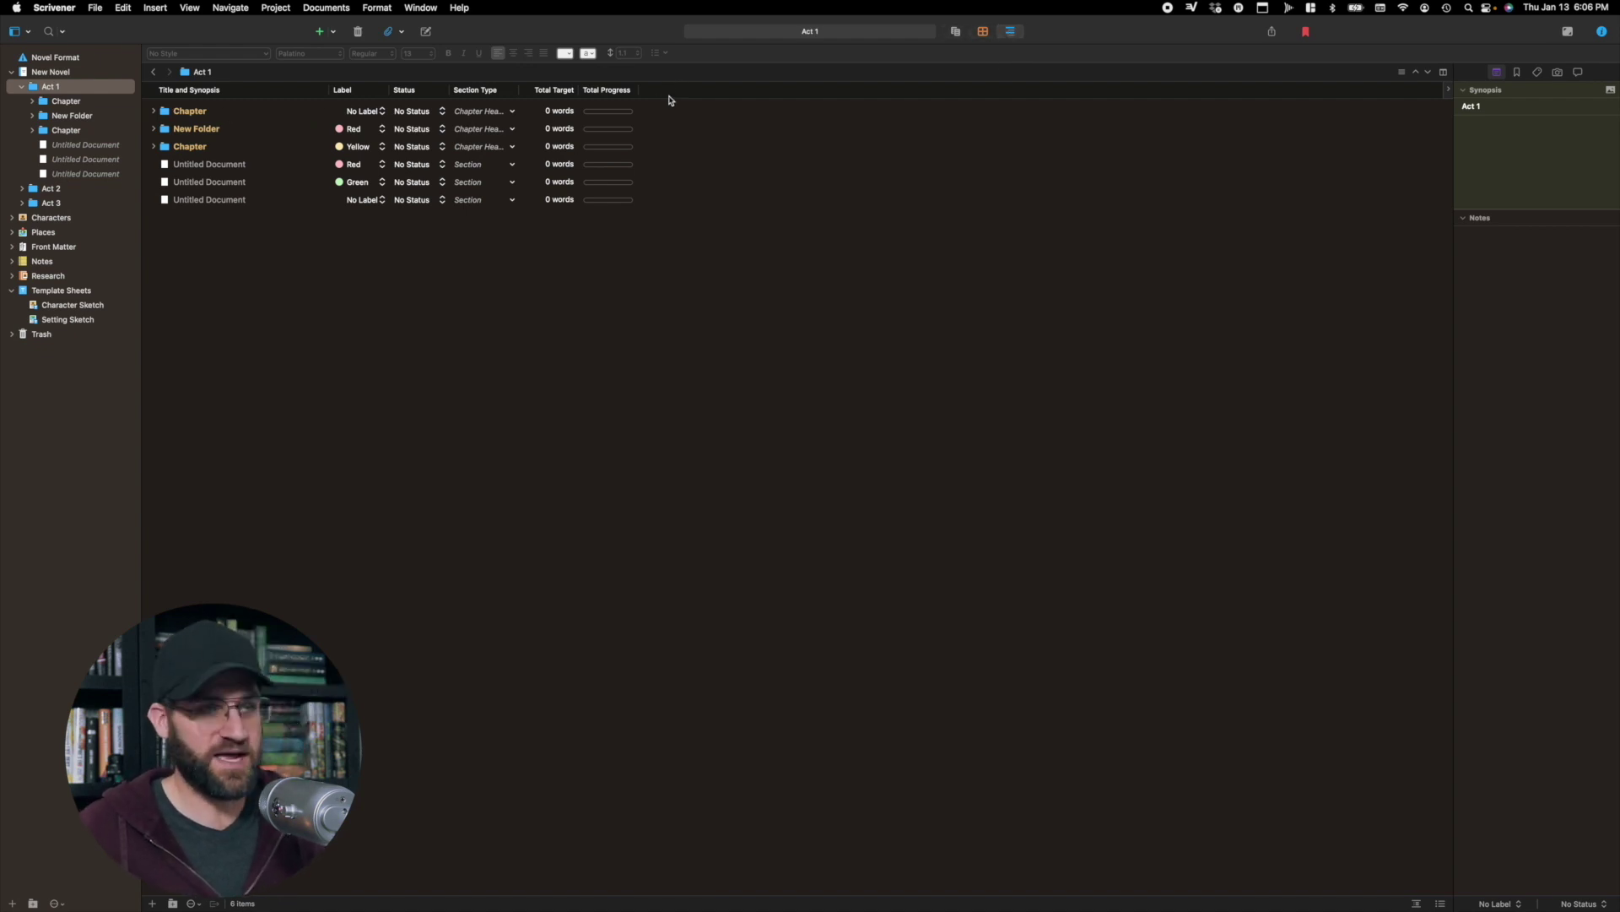
{"action": "left_click", "coordinate": [153, 110]}
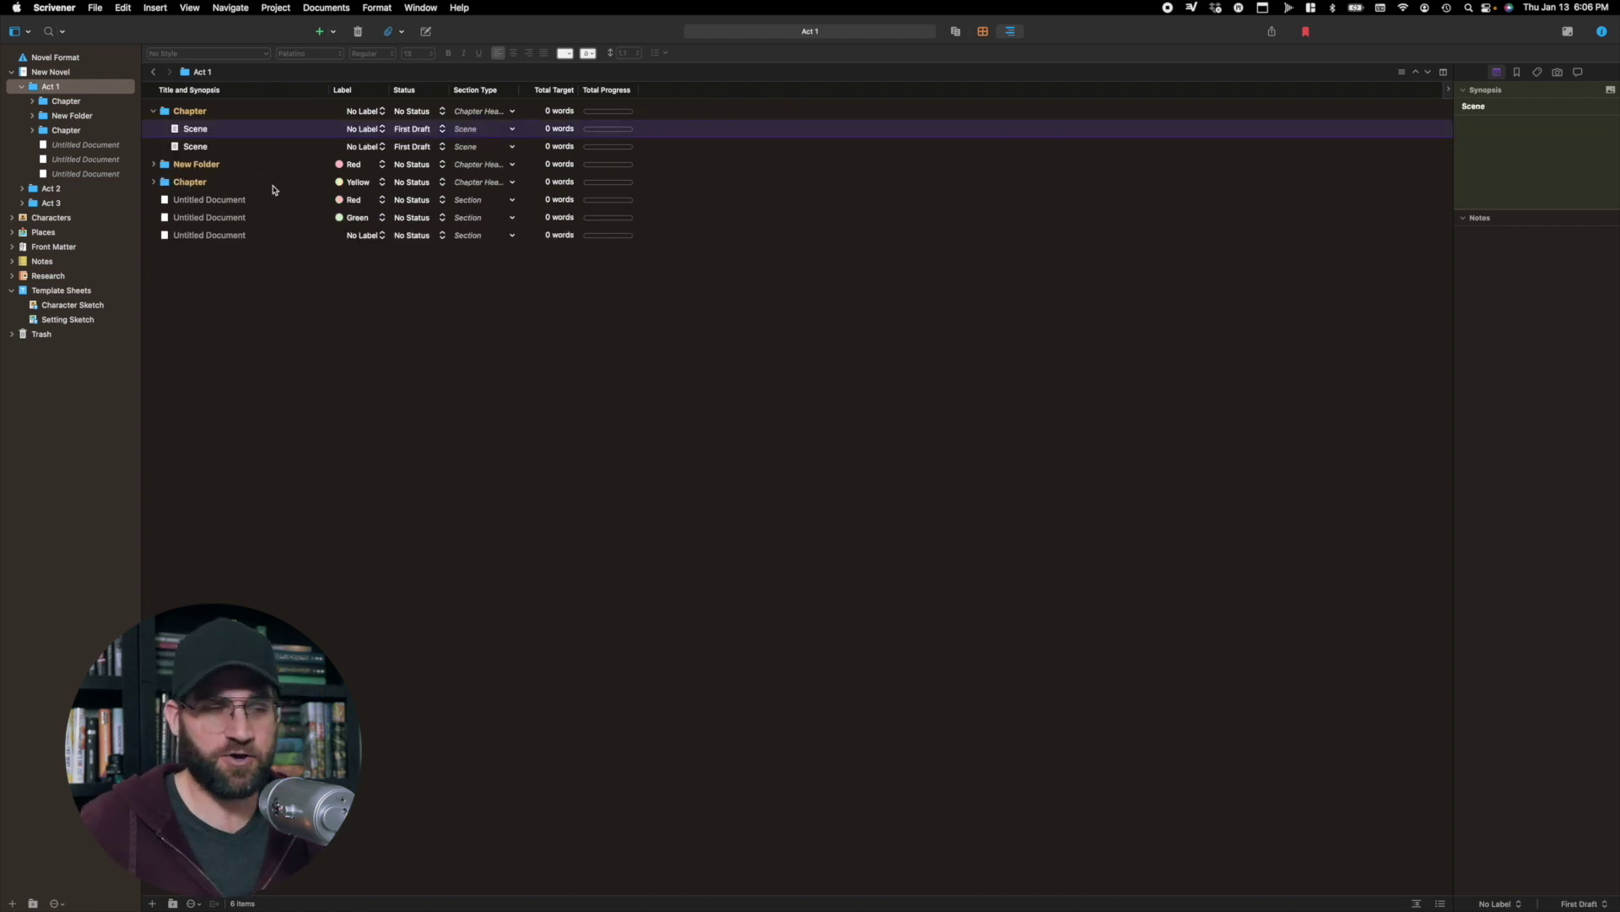
{"action": "right_click", "coordinate": [809, 91]}
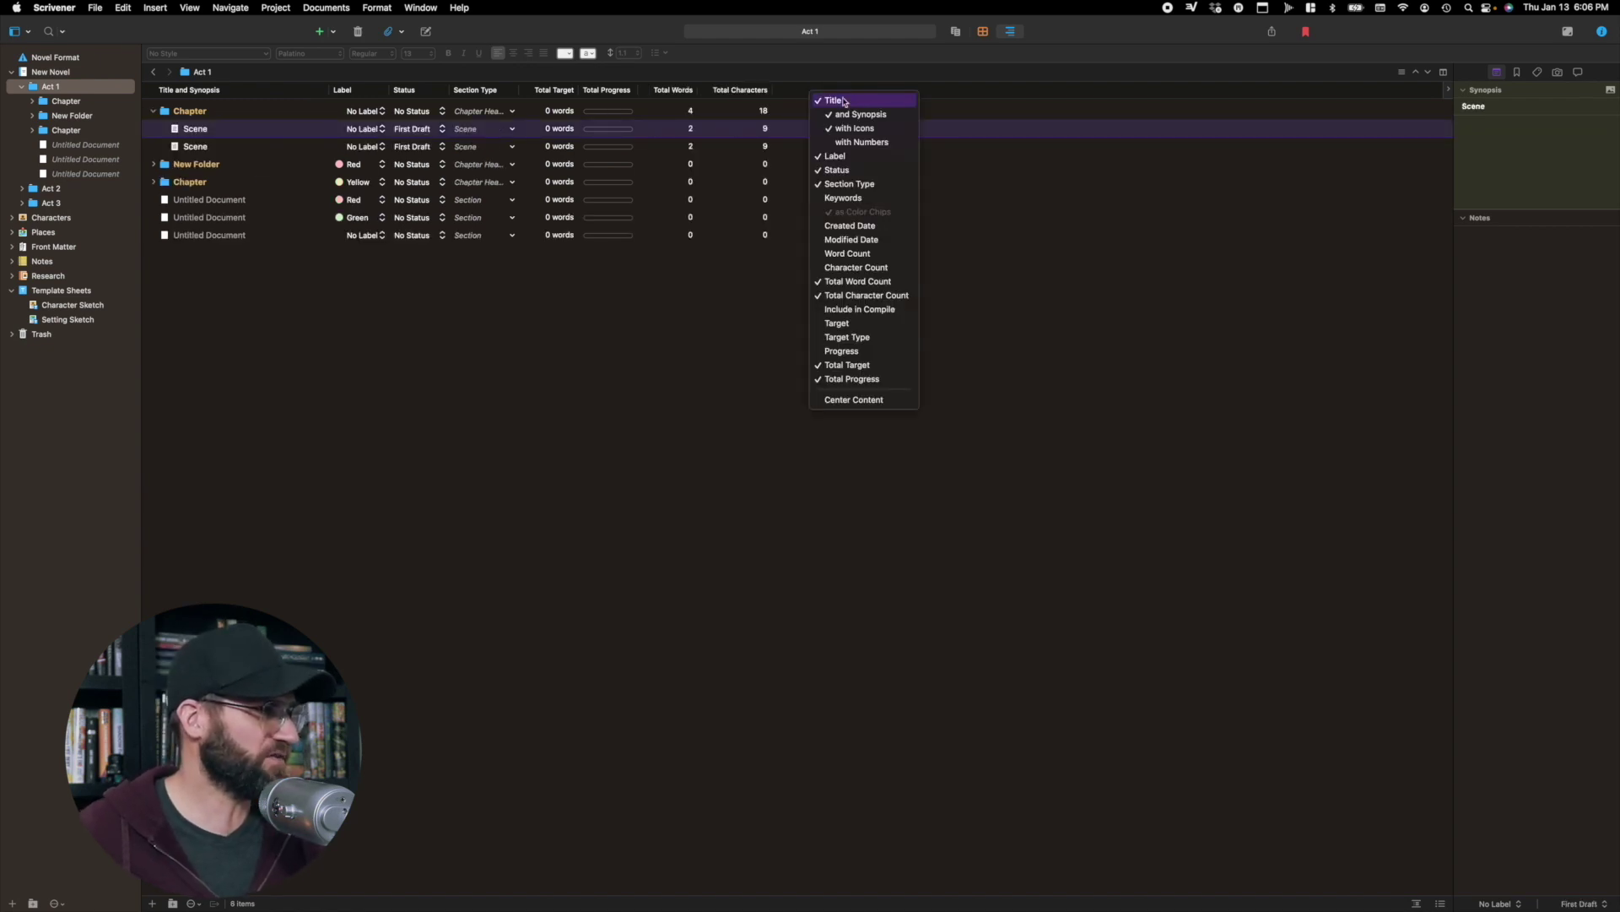
{"action": "left_click", "coordinate": [762, 340]}
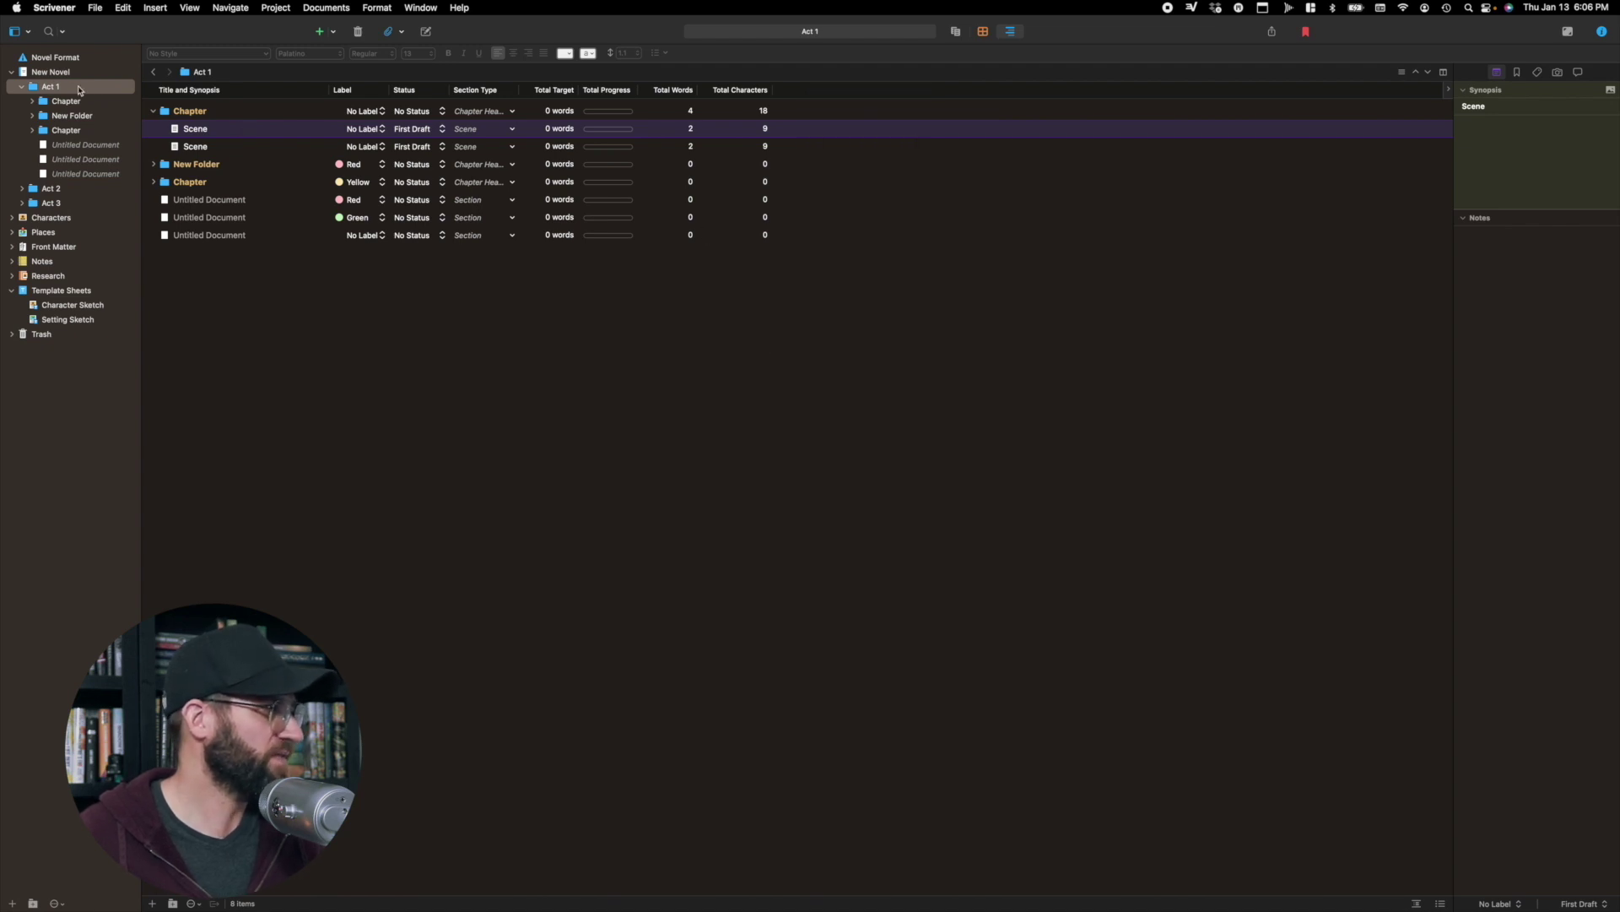
Step: View the first Chapter, then Act 1, and switch back to Act 1's corkboard
{"action": "left_click", "coordinate": [66, 101]}
{"action": "left_click", "coordinate": [50, 86]}
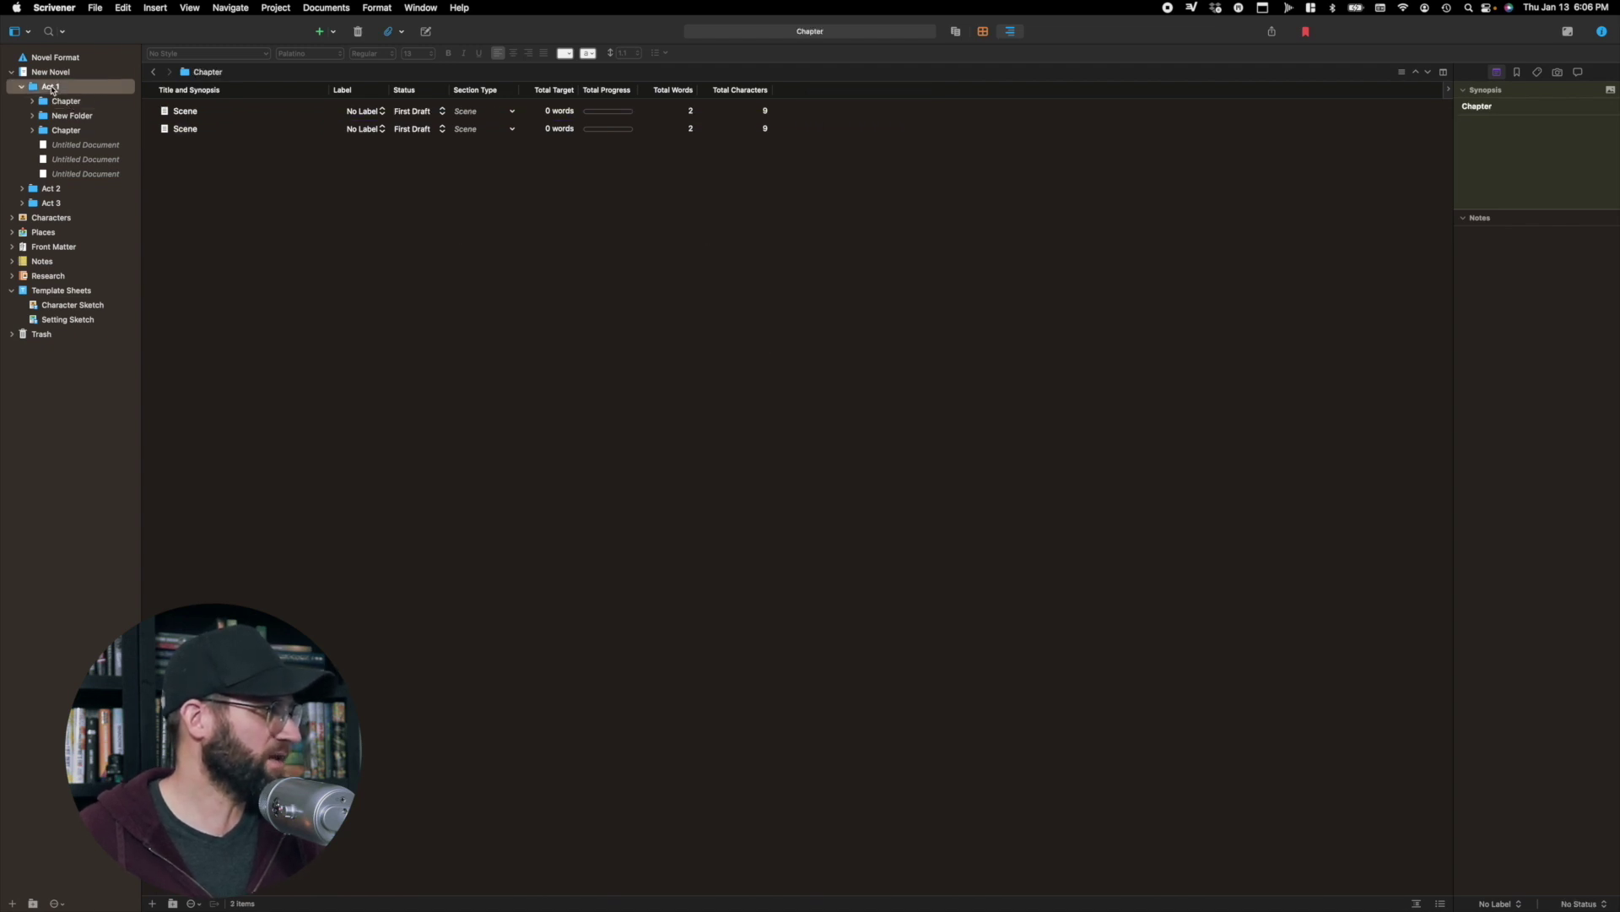
{"action": "left_click", "coordinate": [983, 31]}
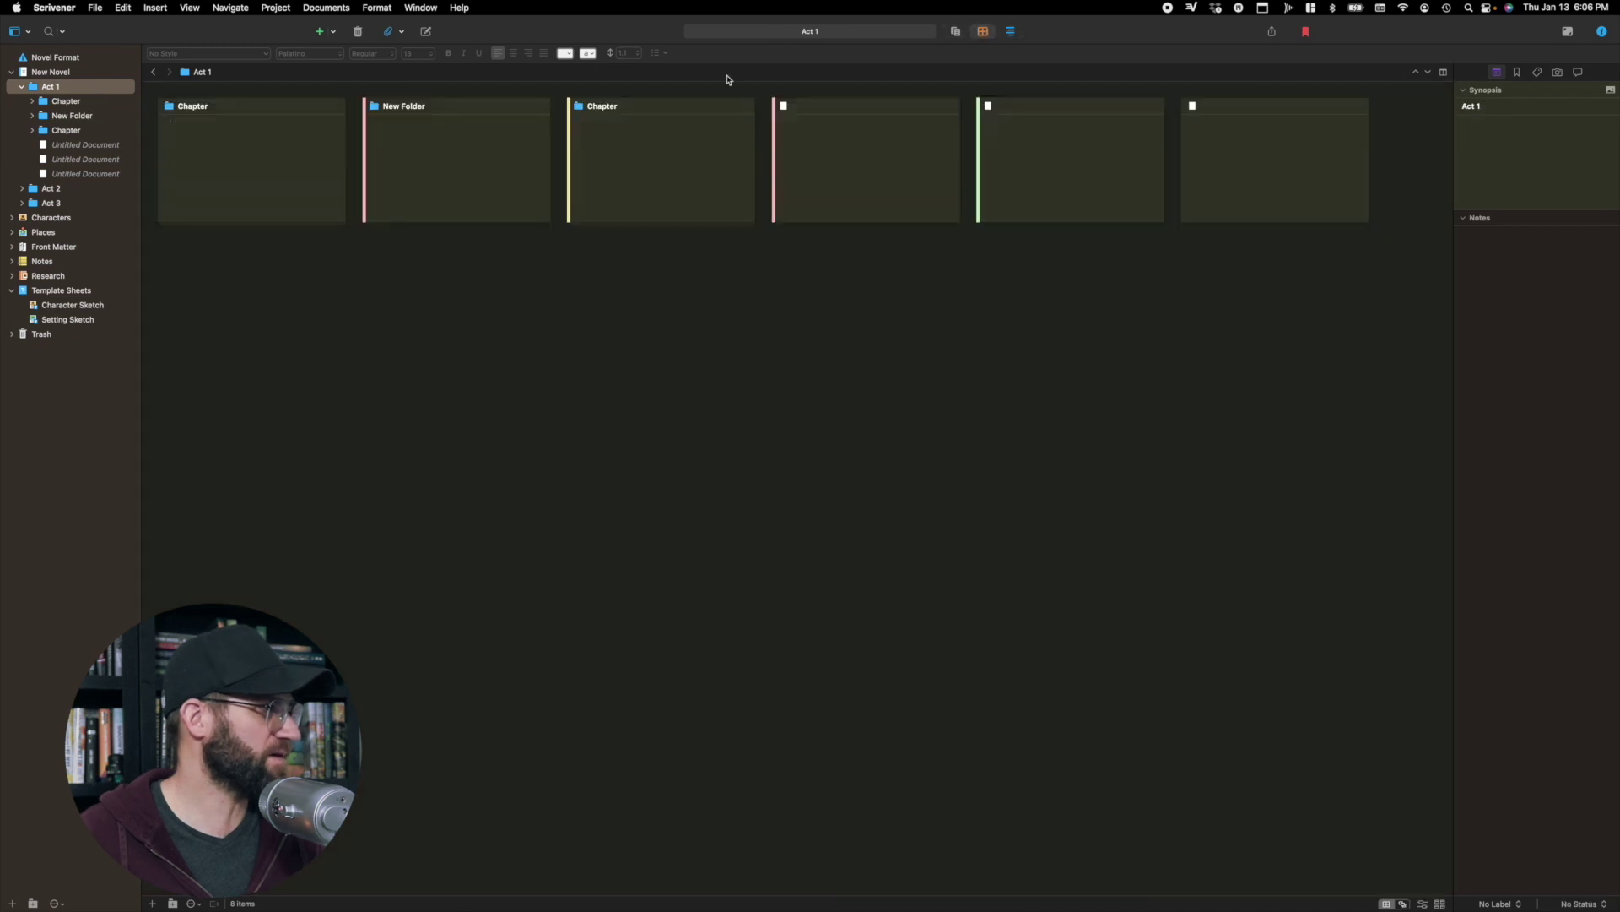
Step: Give the first Chapter card the synopsis 'Test' and the New Folder card 'Hello how are you'
{"action": "left_click", "coordinate": [264, 171]}
{"action": "left_click", "coordinate": [264, 167]}
{"action": "type", "text": "Test"}
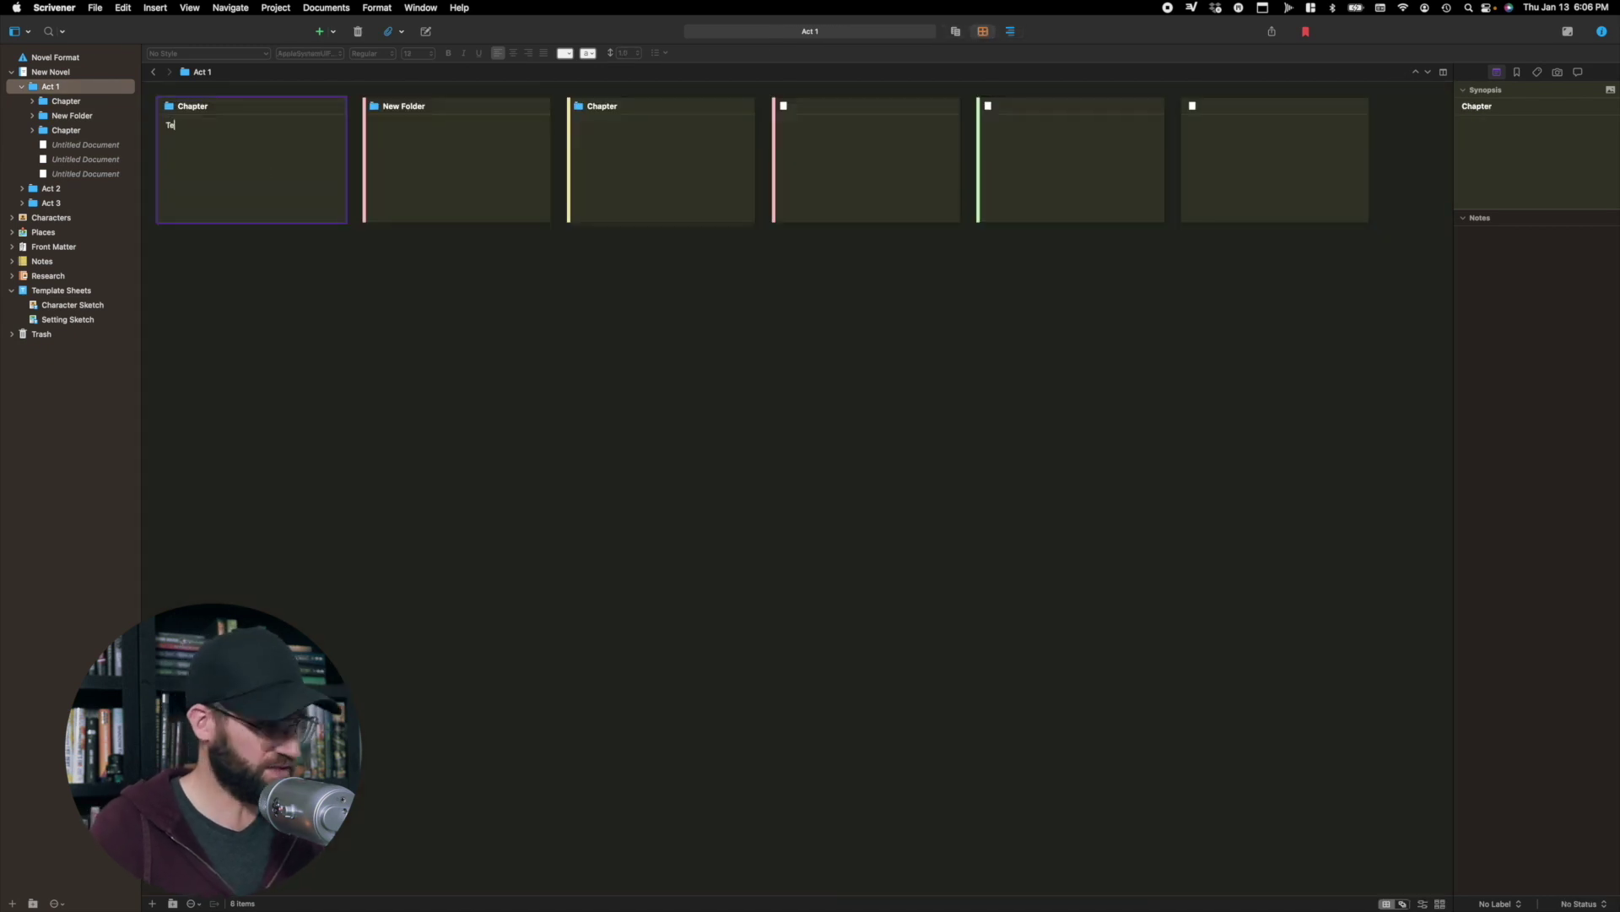
{"action": "left_click", "coordinate": [453, 200]}
{"action": "left_click", "coordinate": [453, 199]}
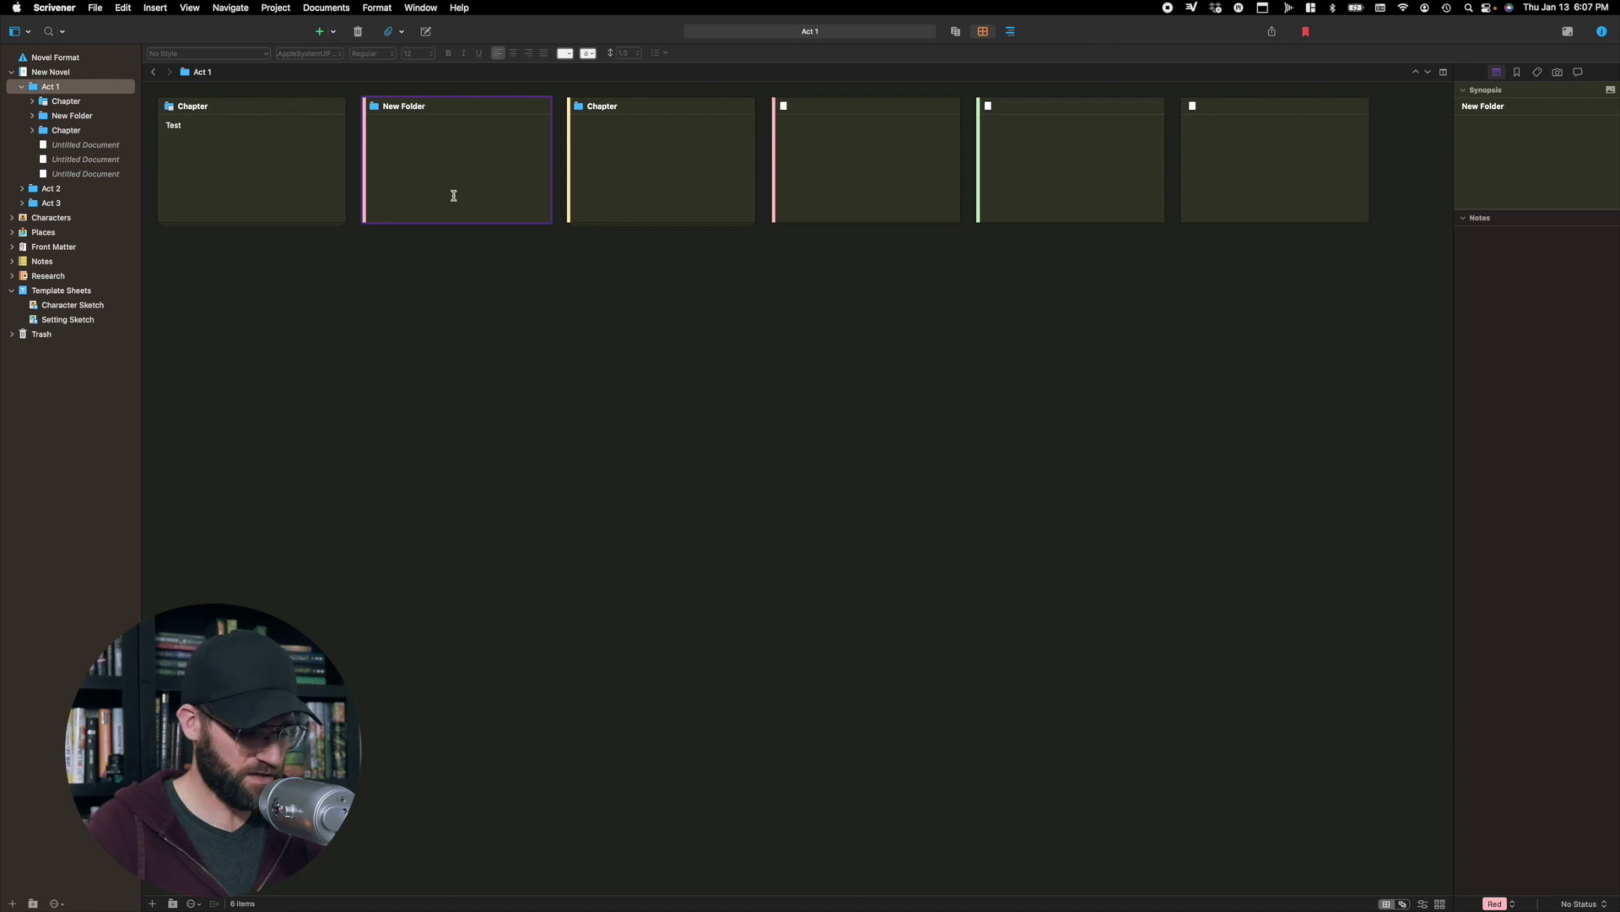
{"action": "type", "text": "Hello how are you"}
Step: Write 'Huzzah!' on the yellow Chapter card, view Act 1 as an outline, and collapse New Novel
{"action": "left_click", "coordinate": [631, 158]}
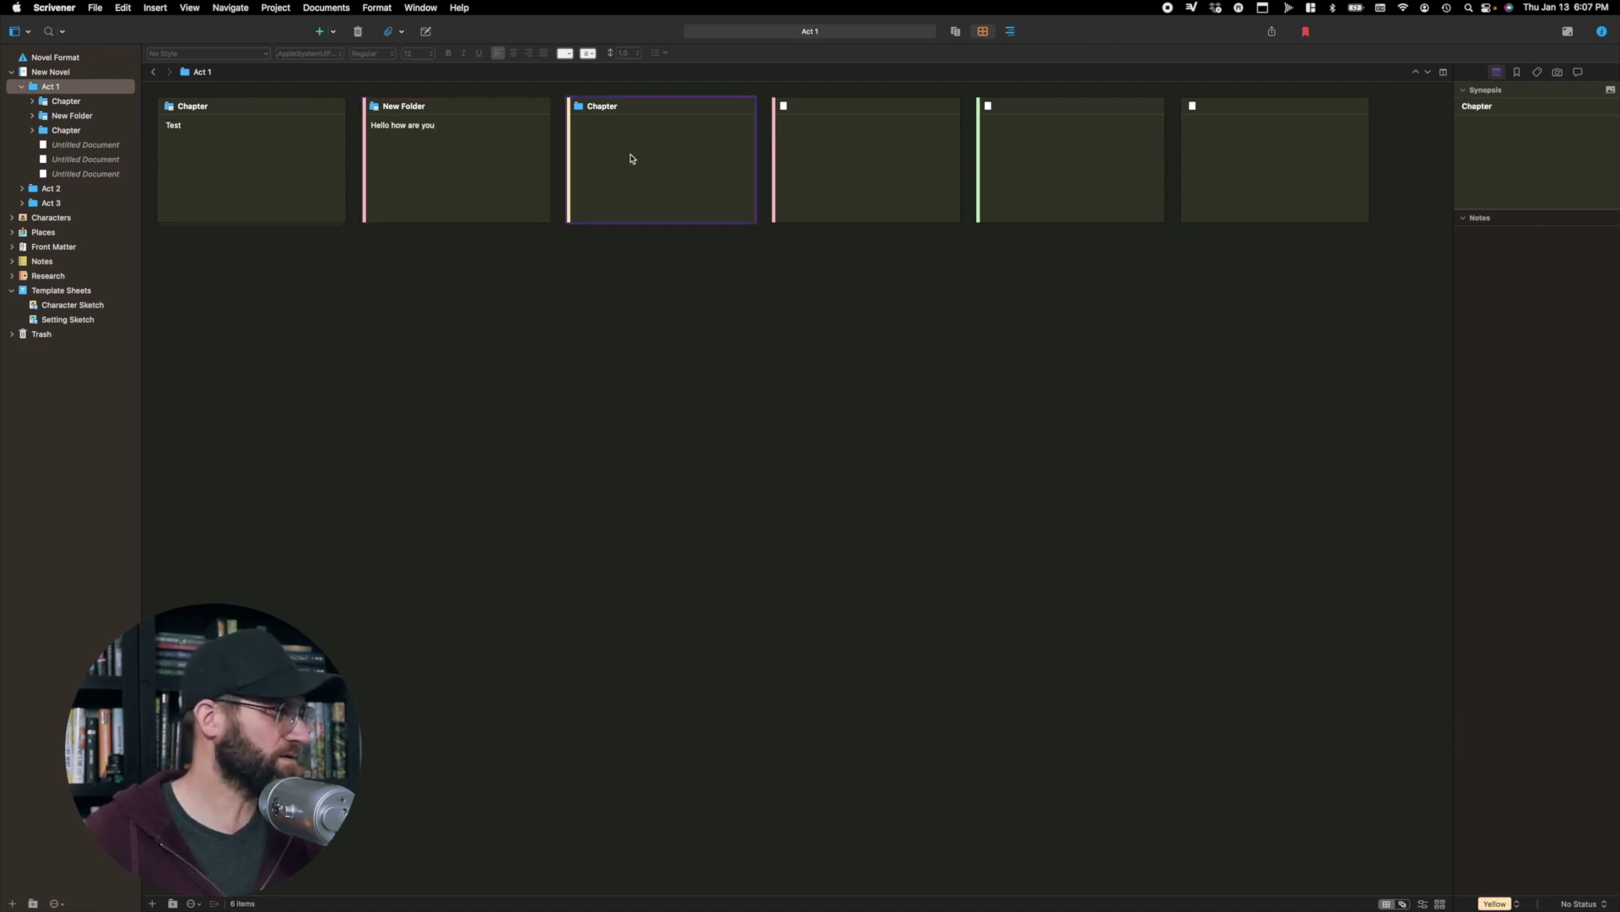
{"action": "left_click", "coordinate": [631, 158]}
{"action": "type", "text": "Huzzah!"}
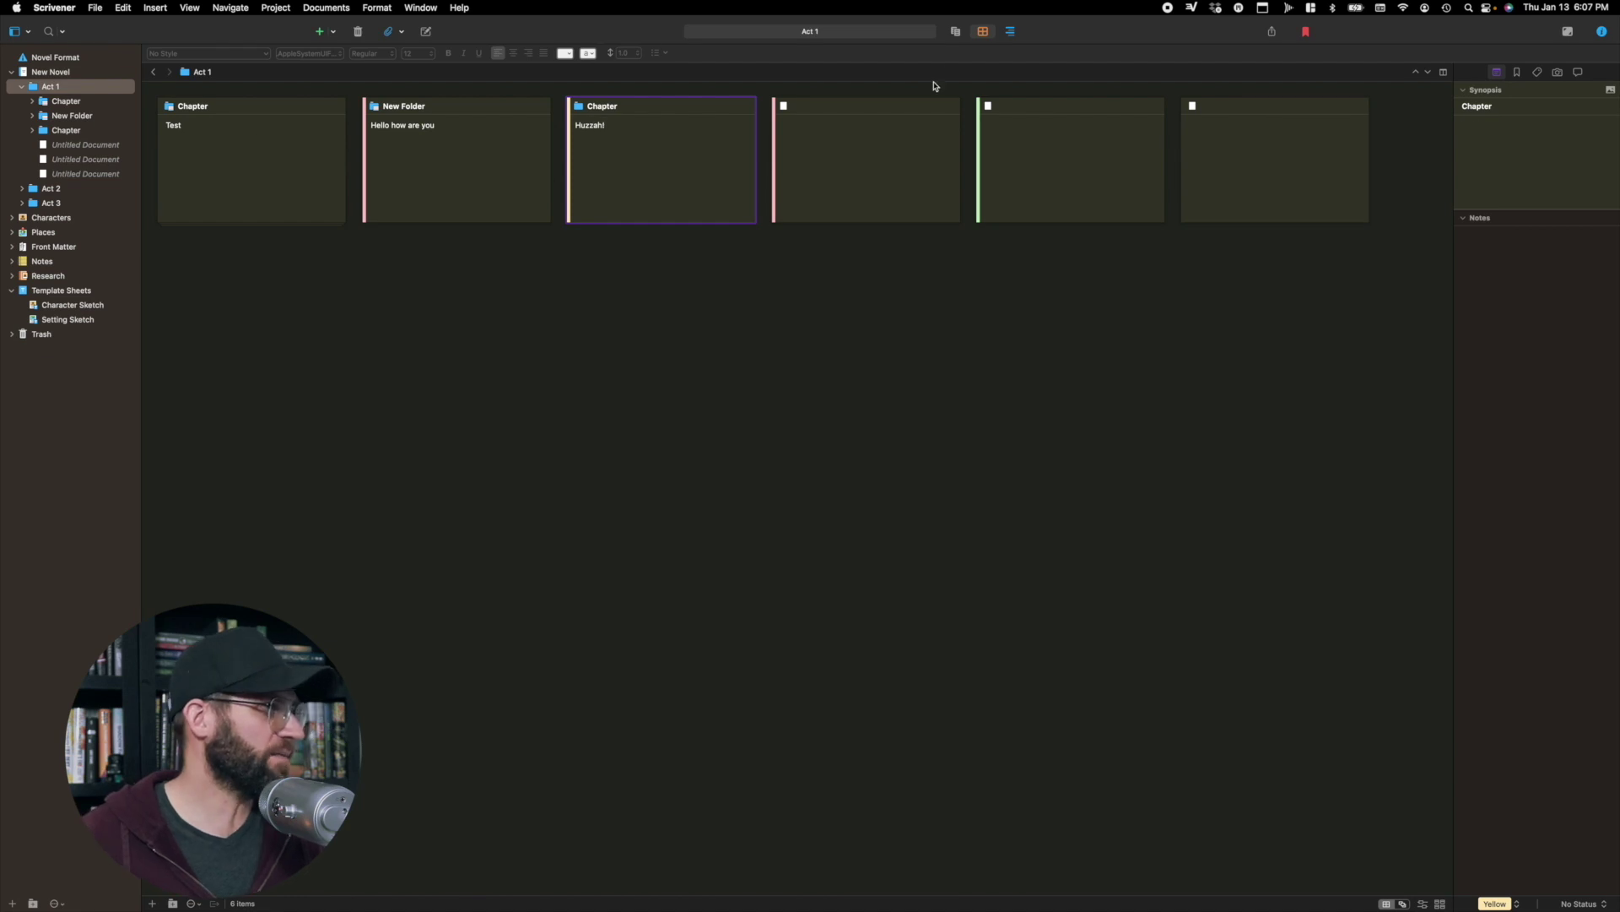
{"action": "left_click", "coordinate": [1011, 31]}
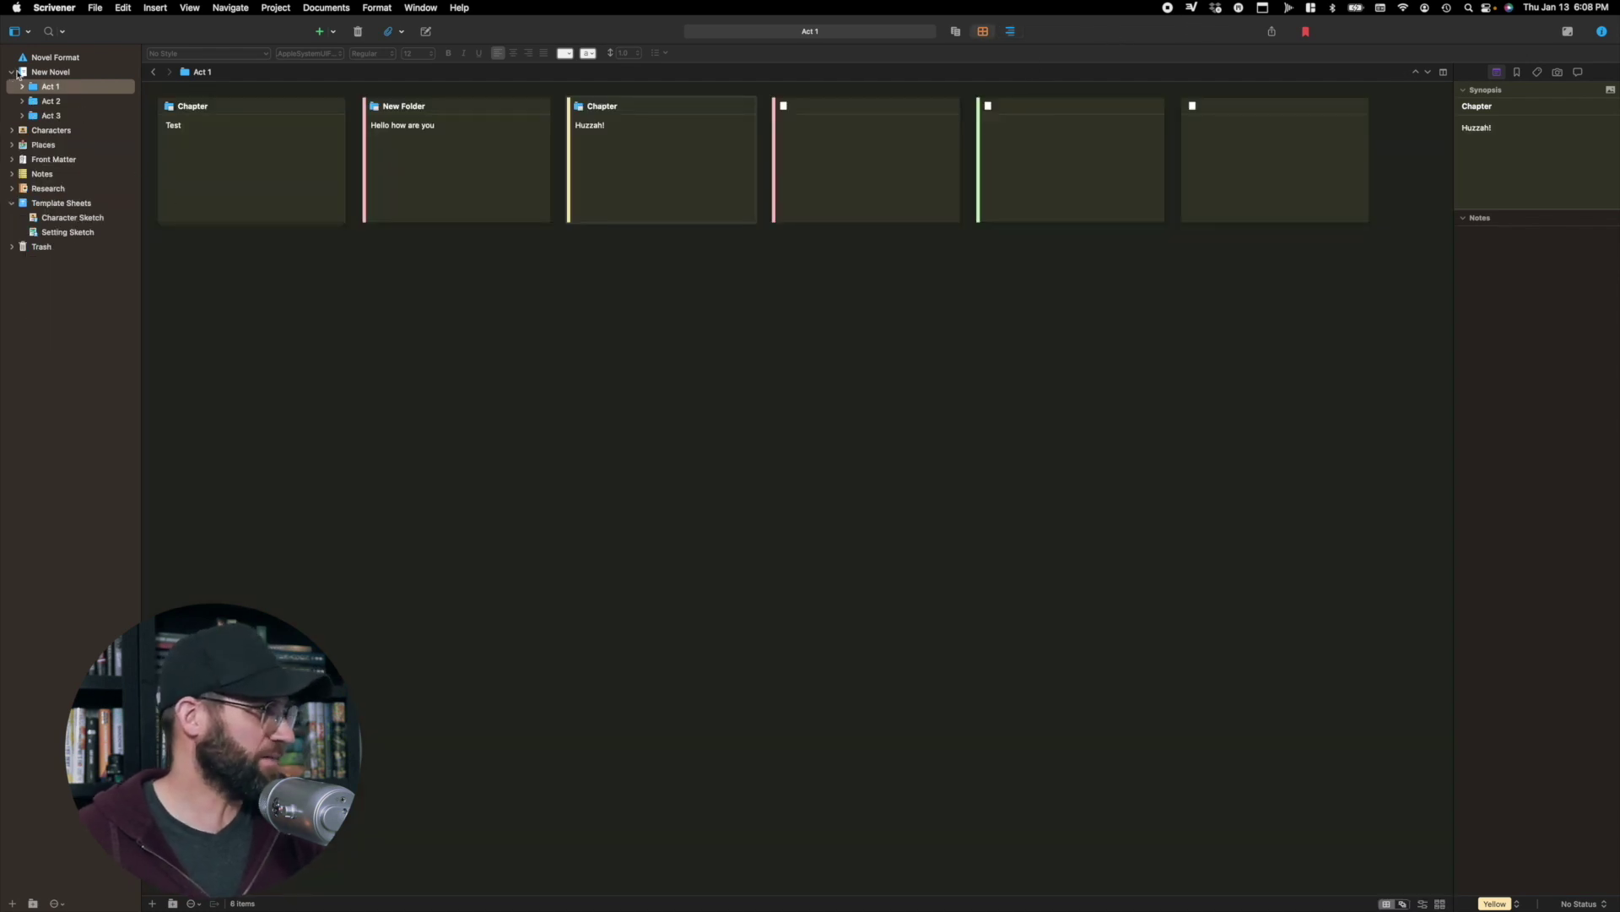
{"action": "left_click", "coordinate": [13, 73]}
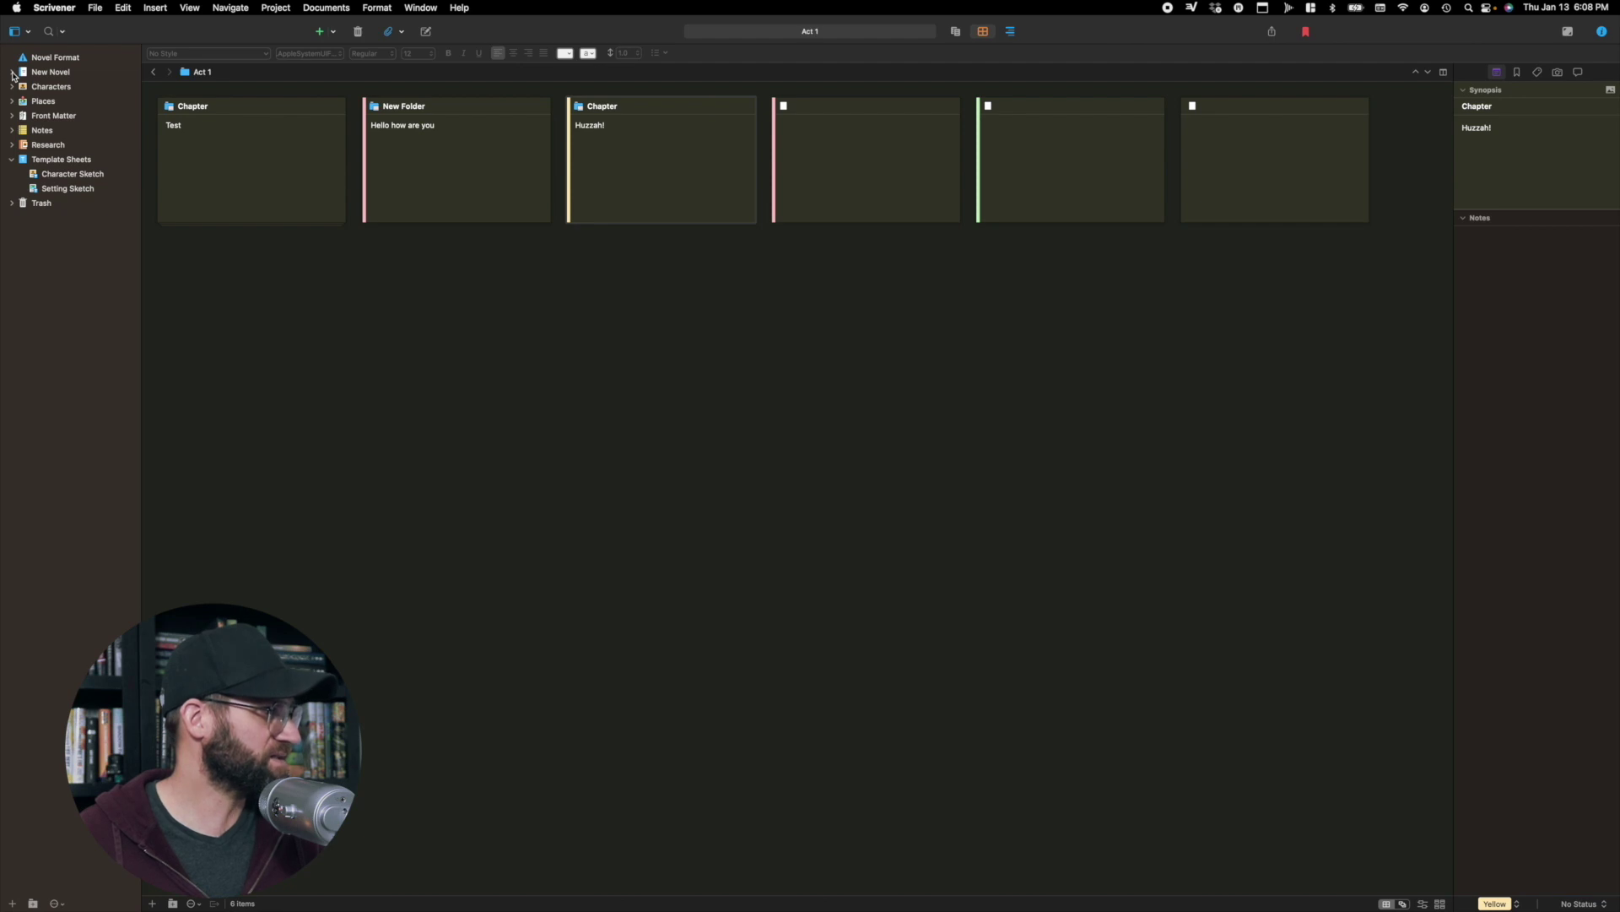
Step: Expand New Novel, Act 1 and the first Chapter, open the second Scene's 'Test Test' text, then show the Chapter's Scene cards
{"action": "left_click", "coordinate": [13, 73]}
{"action": "left_click", "coordinate": [85, 75]}
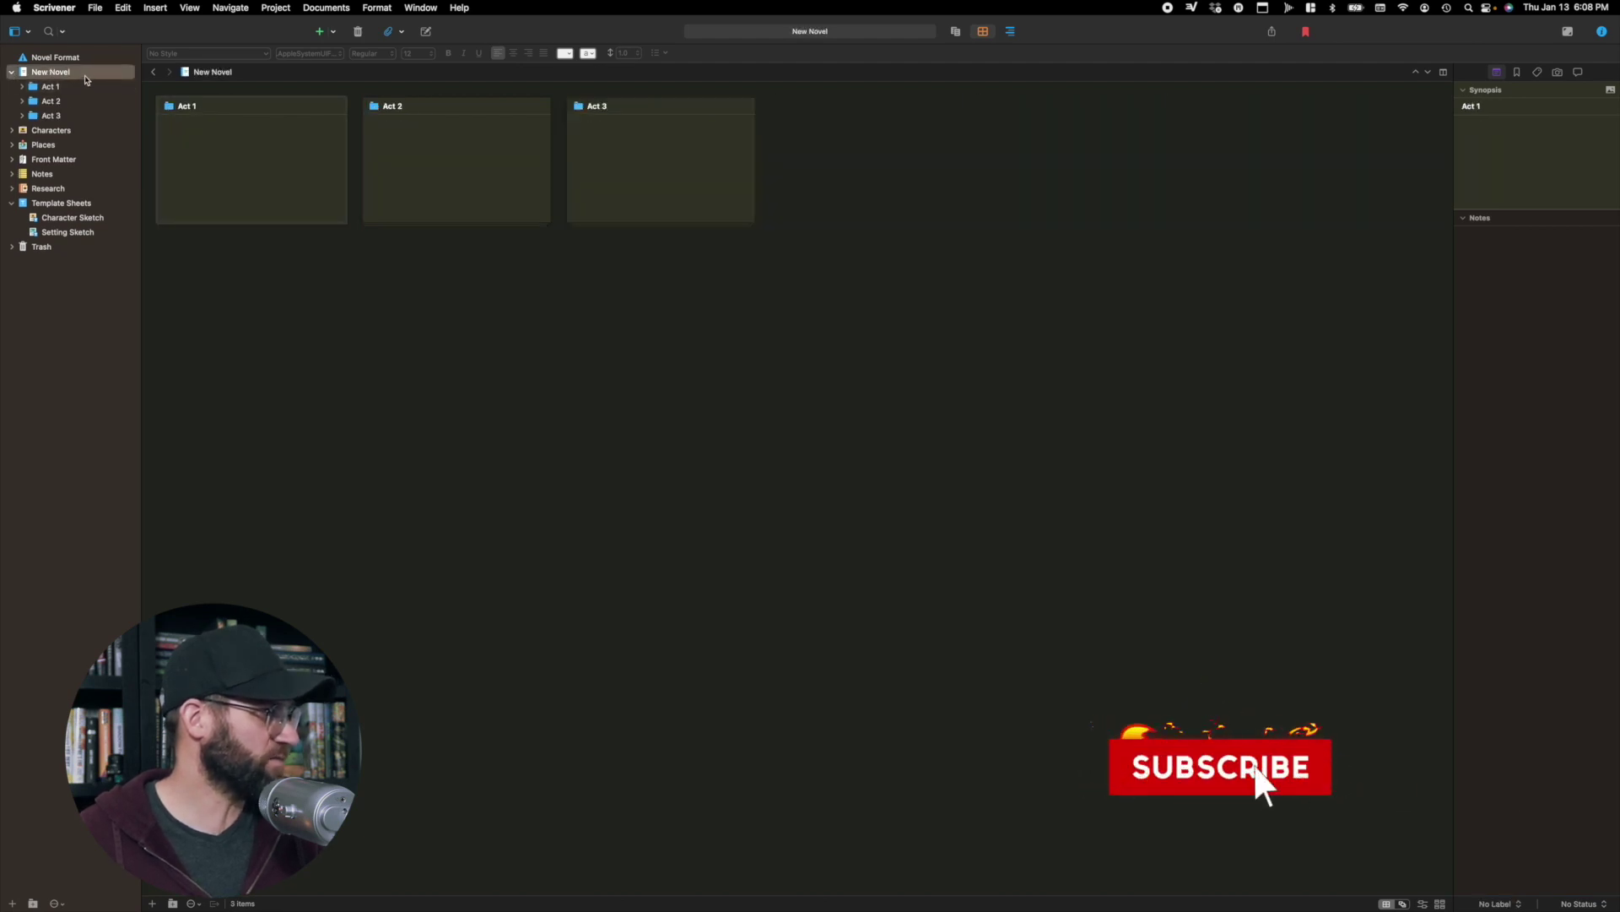
{"action": "left_click", "coordinate": [22, 87]}
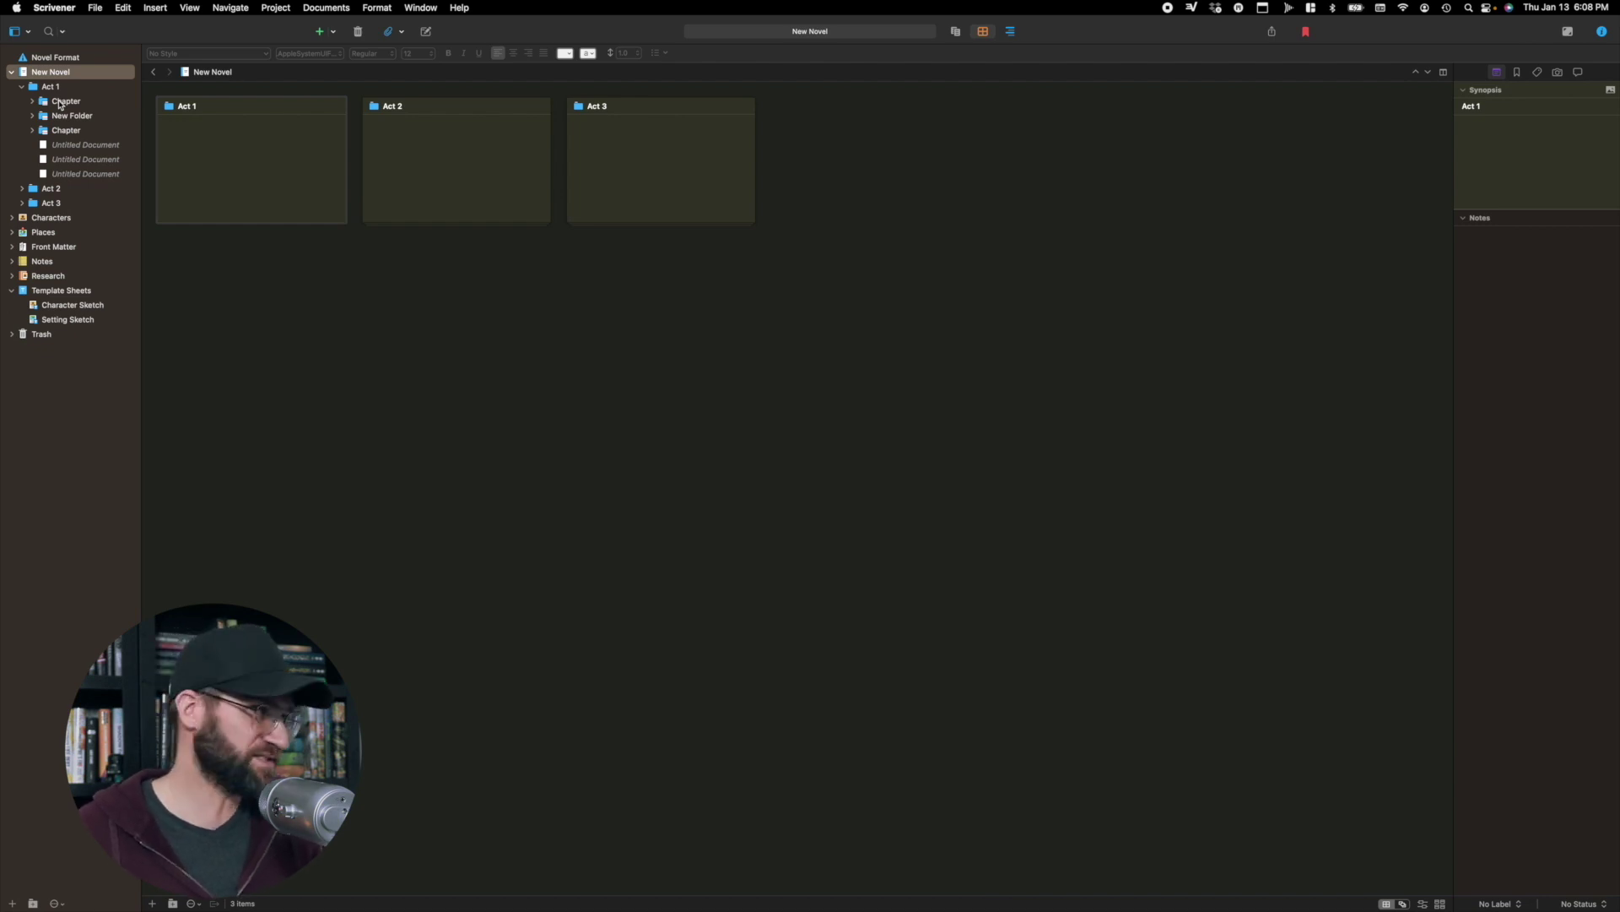
{"action": "left_click", "coordinate": [33, 103]}
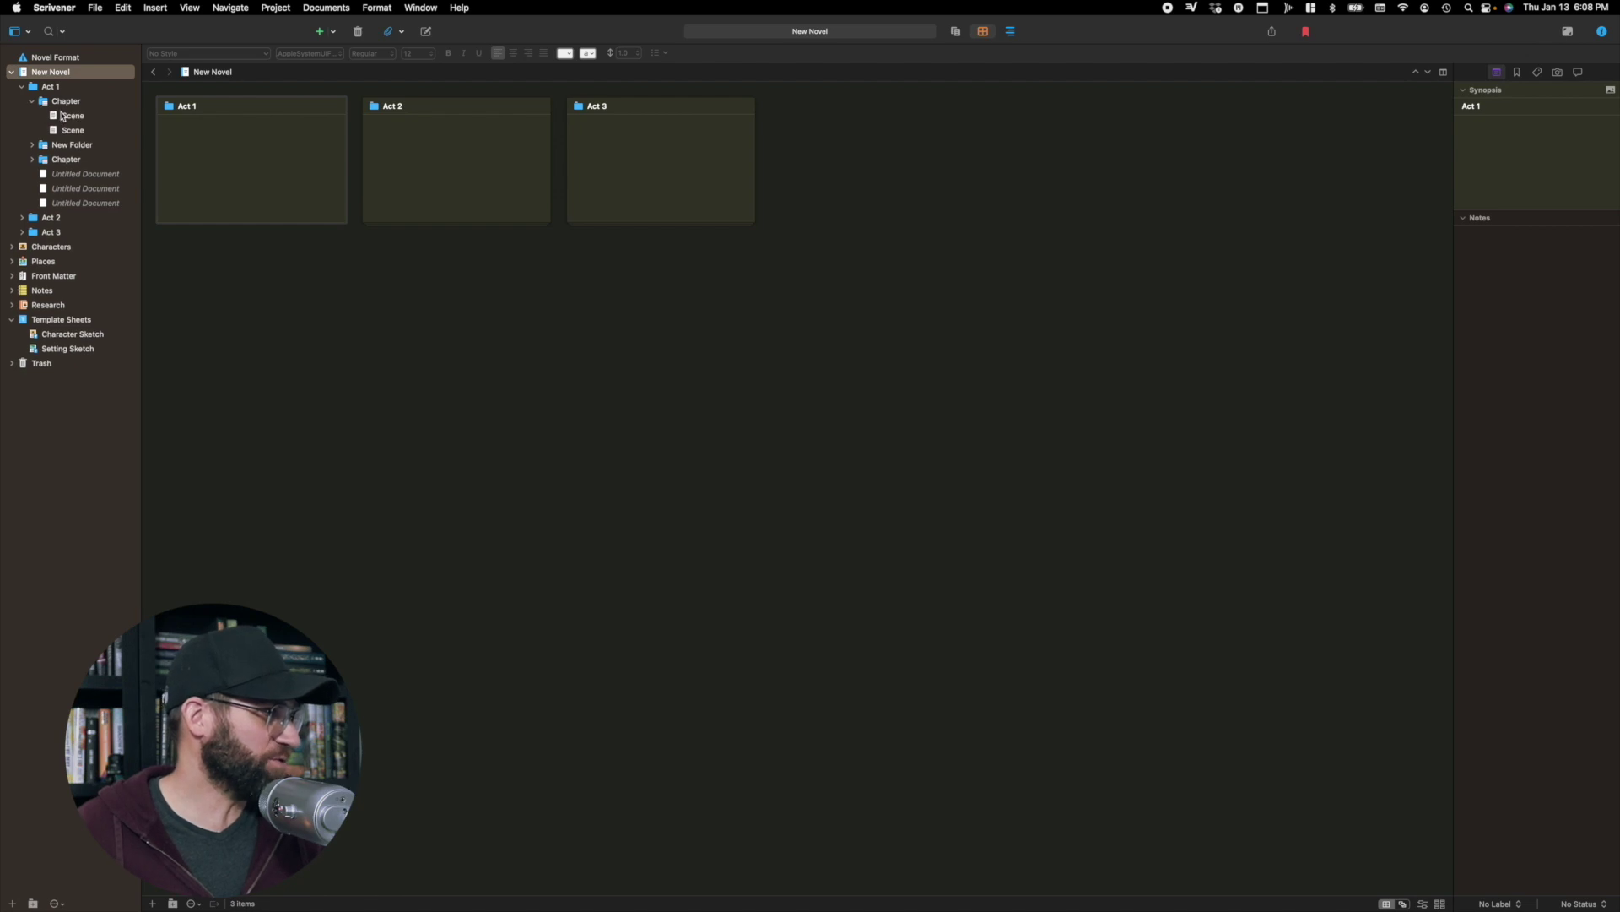
{"action": "left_click", "coordinate": [62, 115]}
{"action": "key", "text": "Down"}
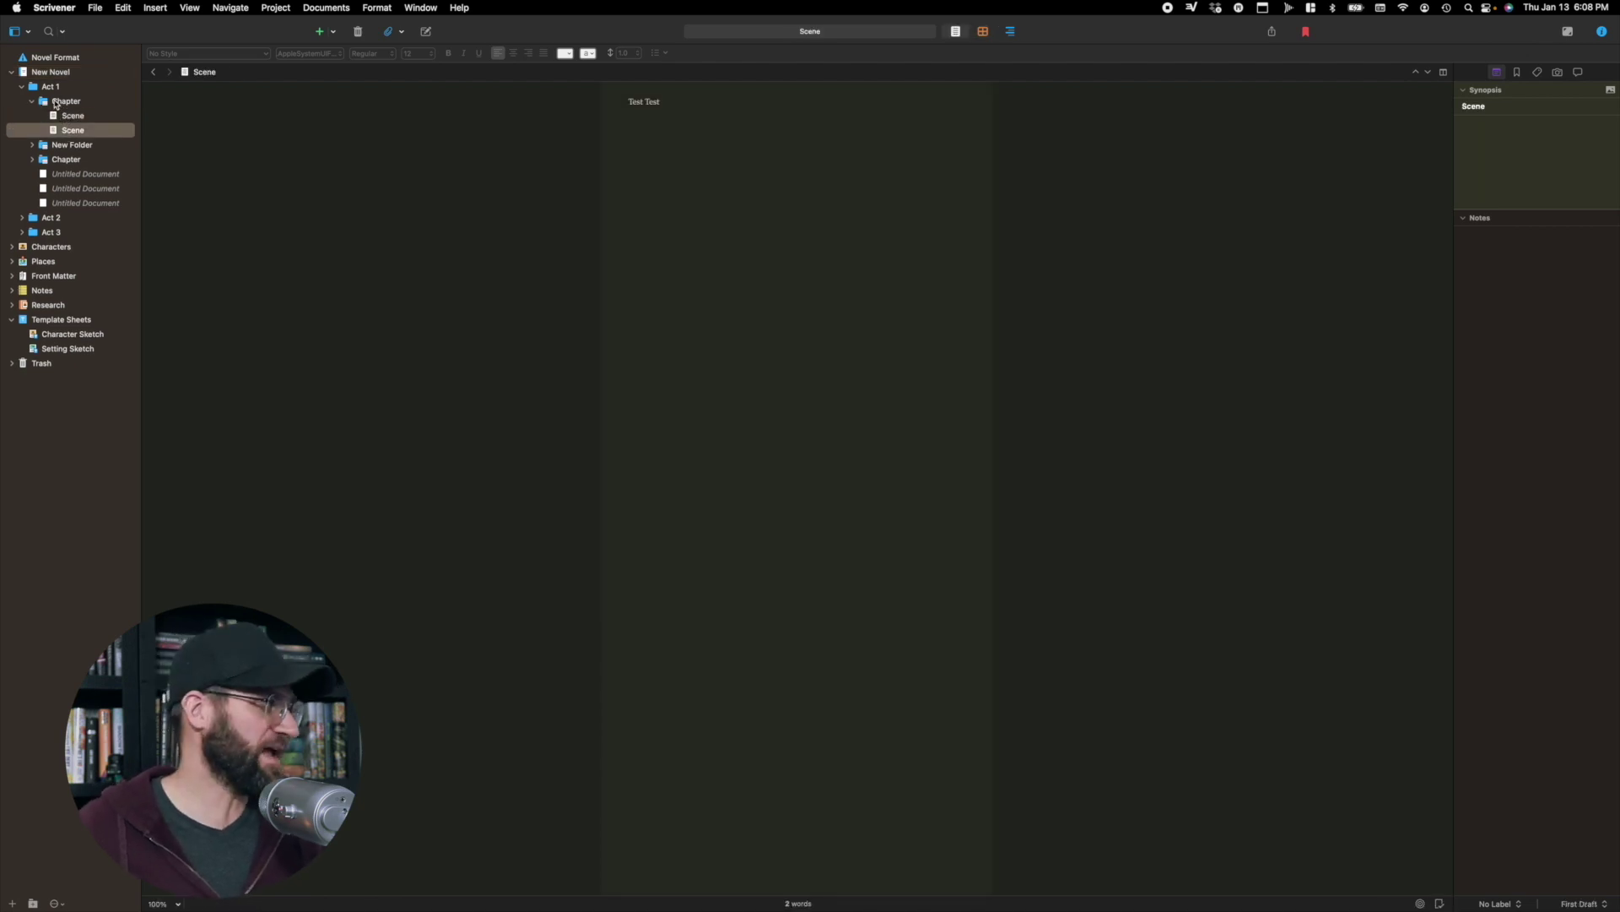
{"action": "left_click", "coordinate": [56, 104]}
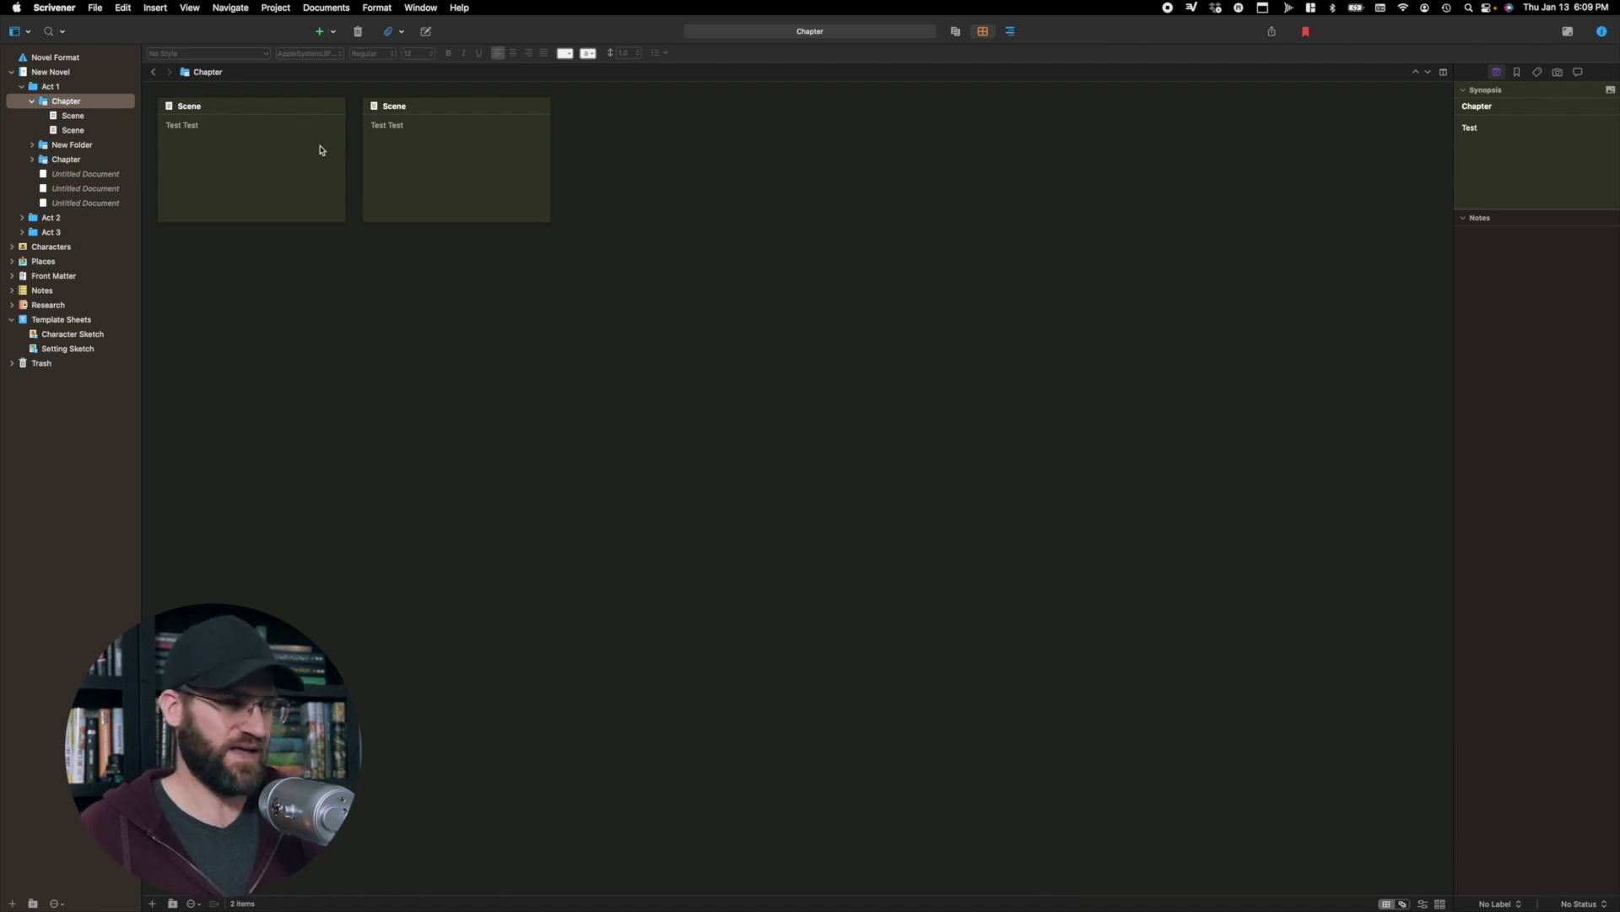
Step: Collapse the first Chapter and Act 1, reselect Act 1 to show its six cards, then fold it up
{"action": "left_click", "coordinate": [32, 100]}
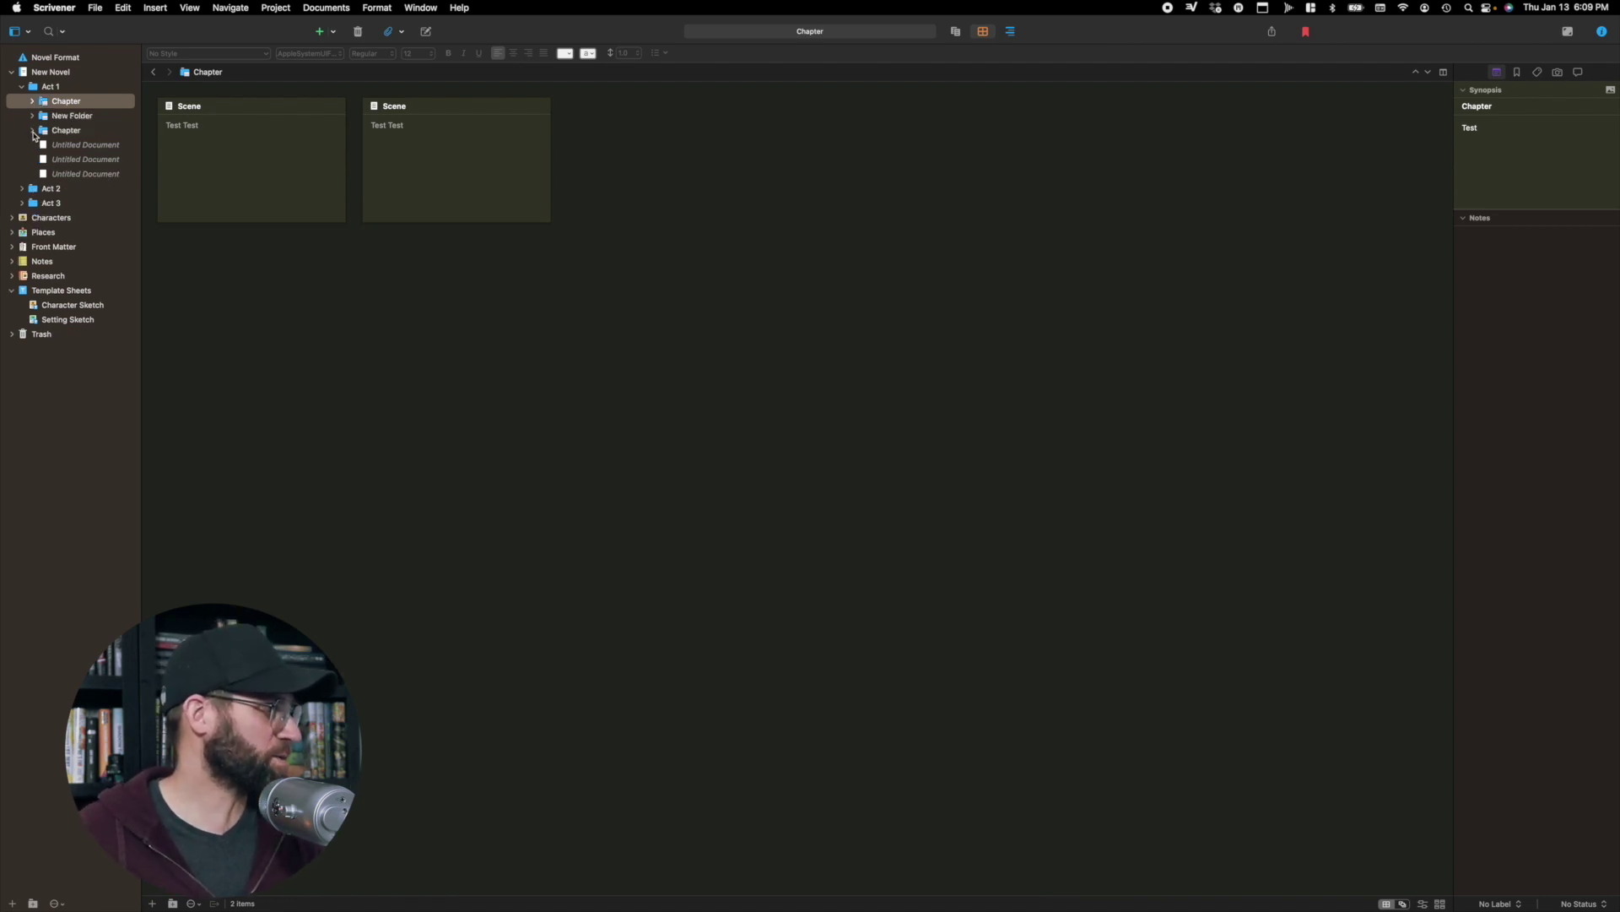
{"action": "left_click", "coordinate": [21, 87]}
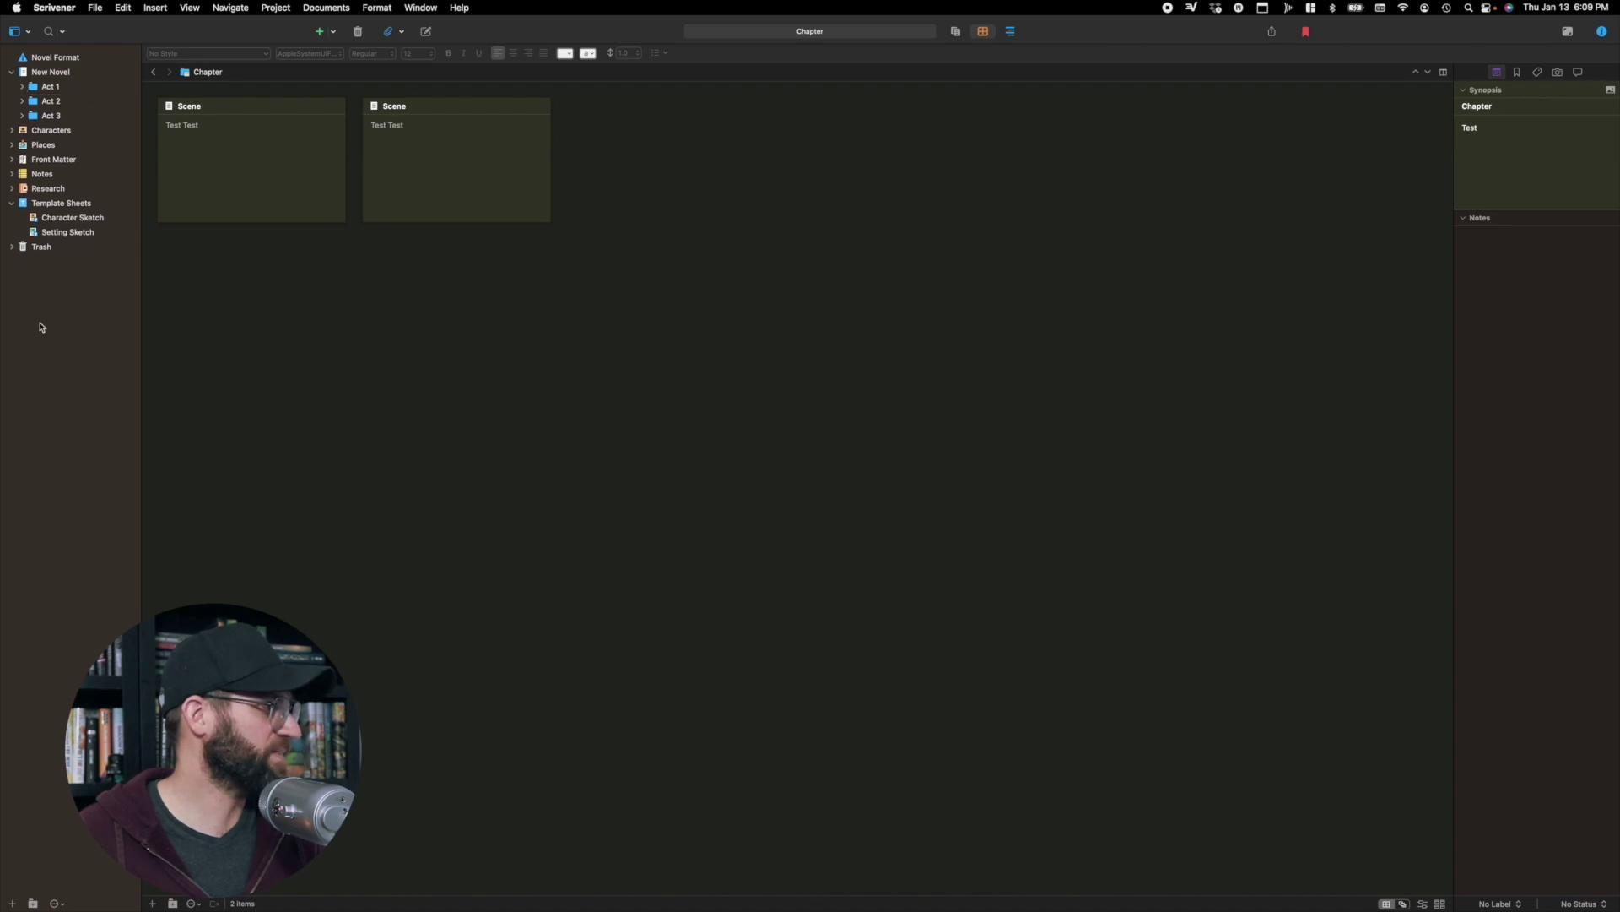
{"action": "left_click", "coordinate": [25, 87]}
{"action": "left_click", "coordinate": [28, 87]}
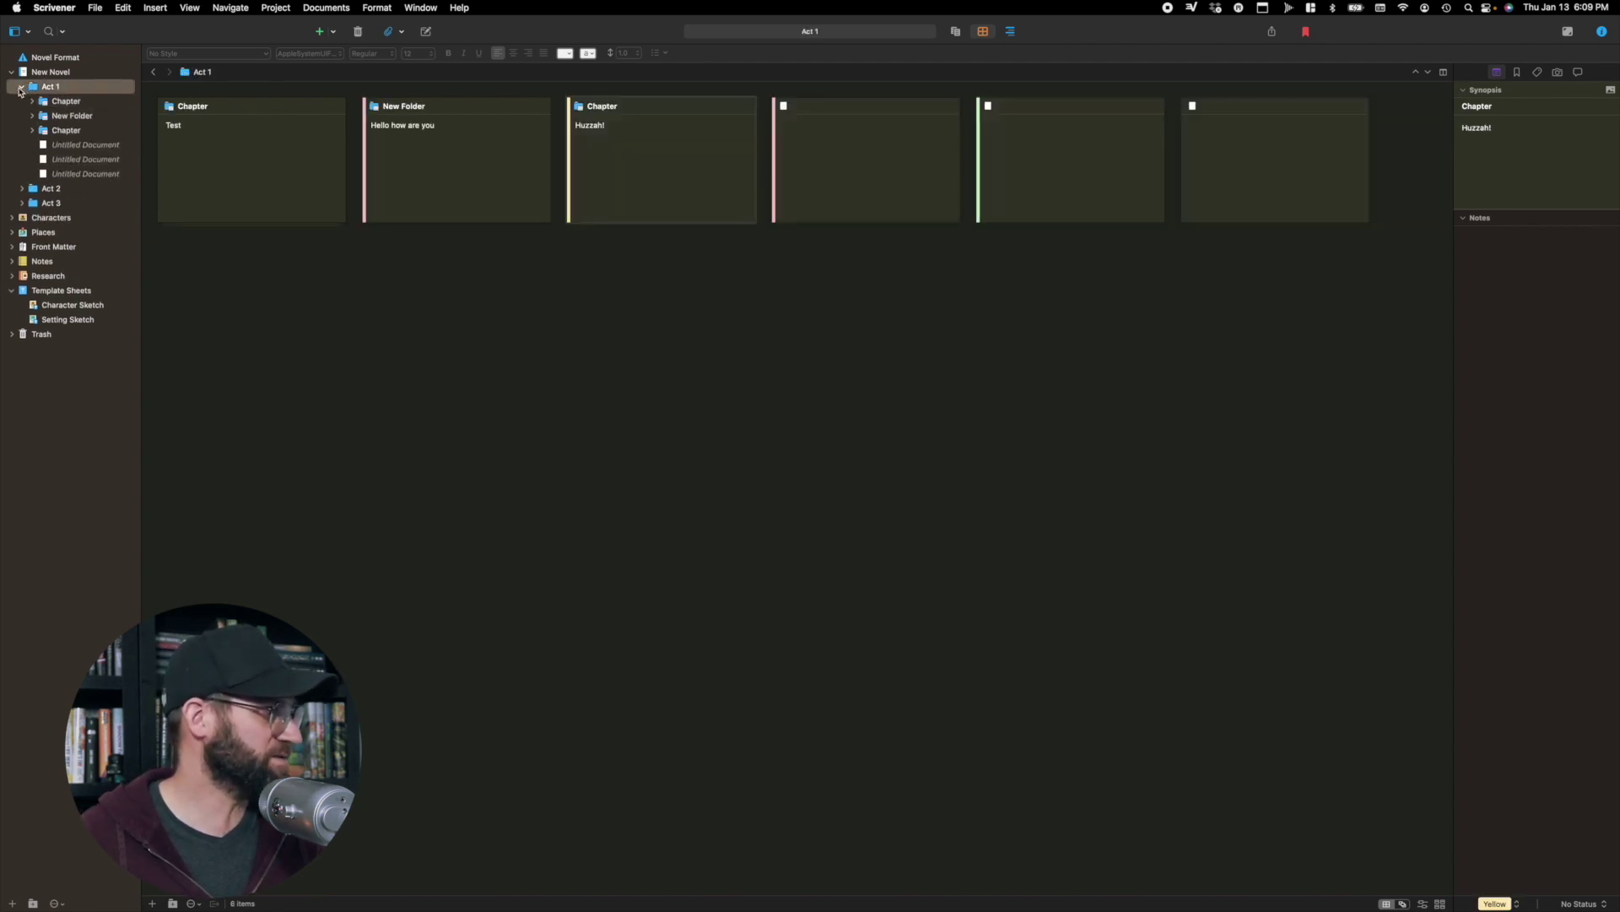
{"action": "left_click", "coordinate": [21, 87]}
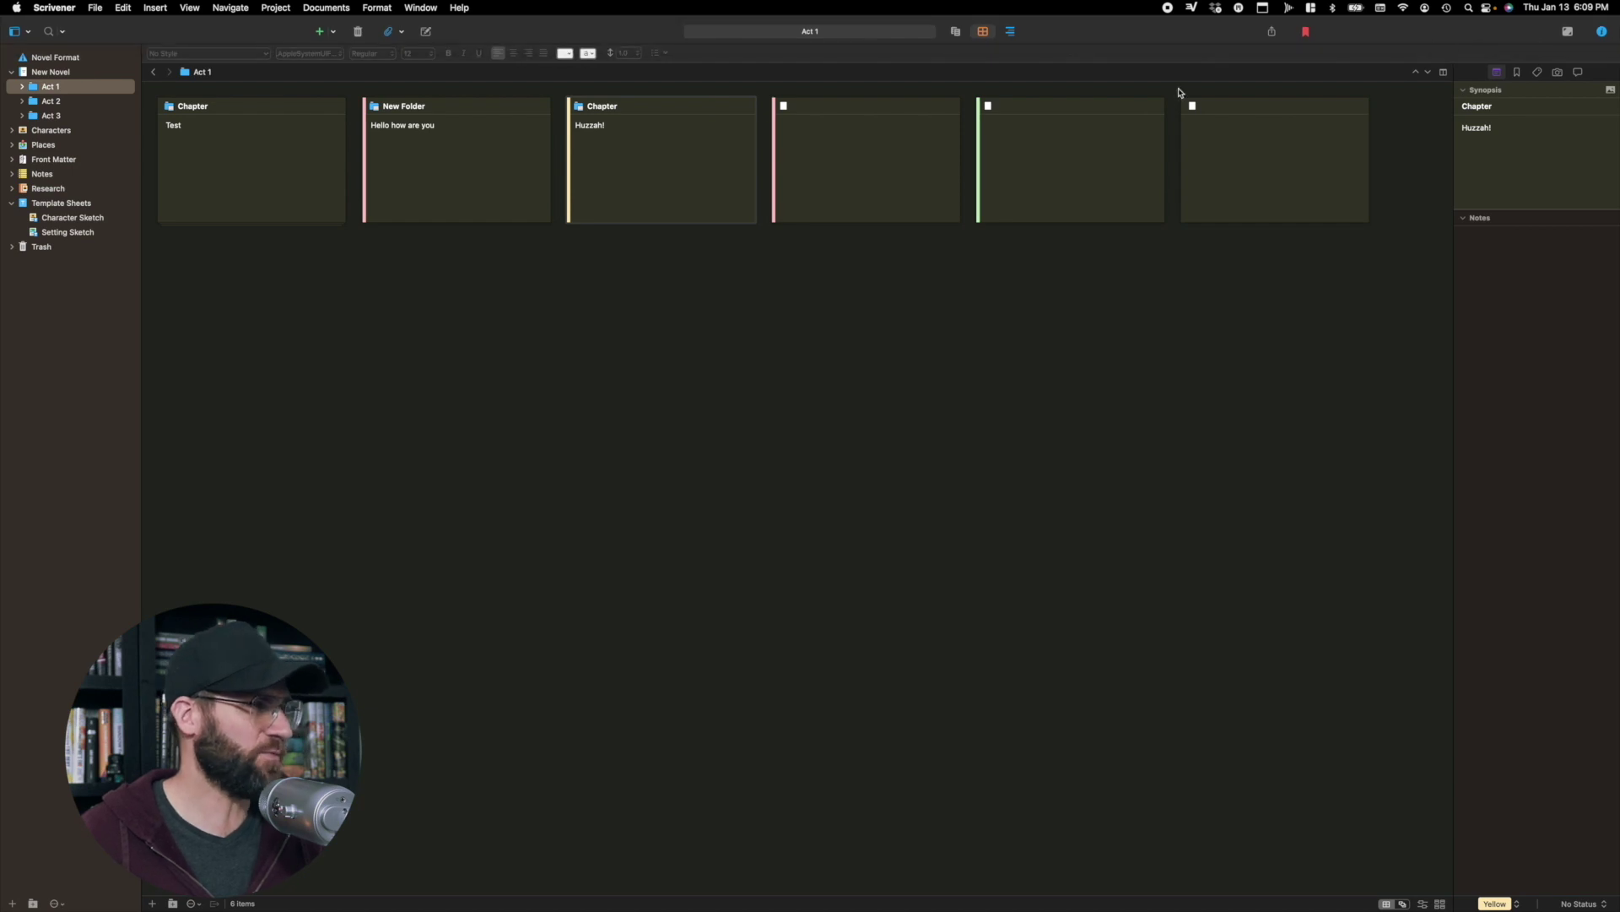